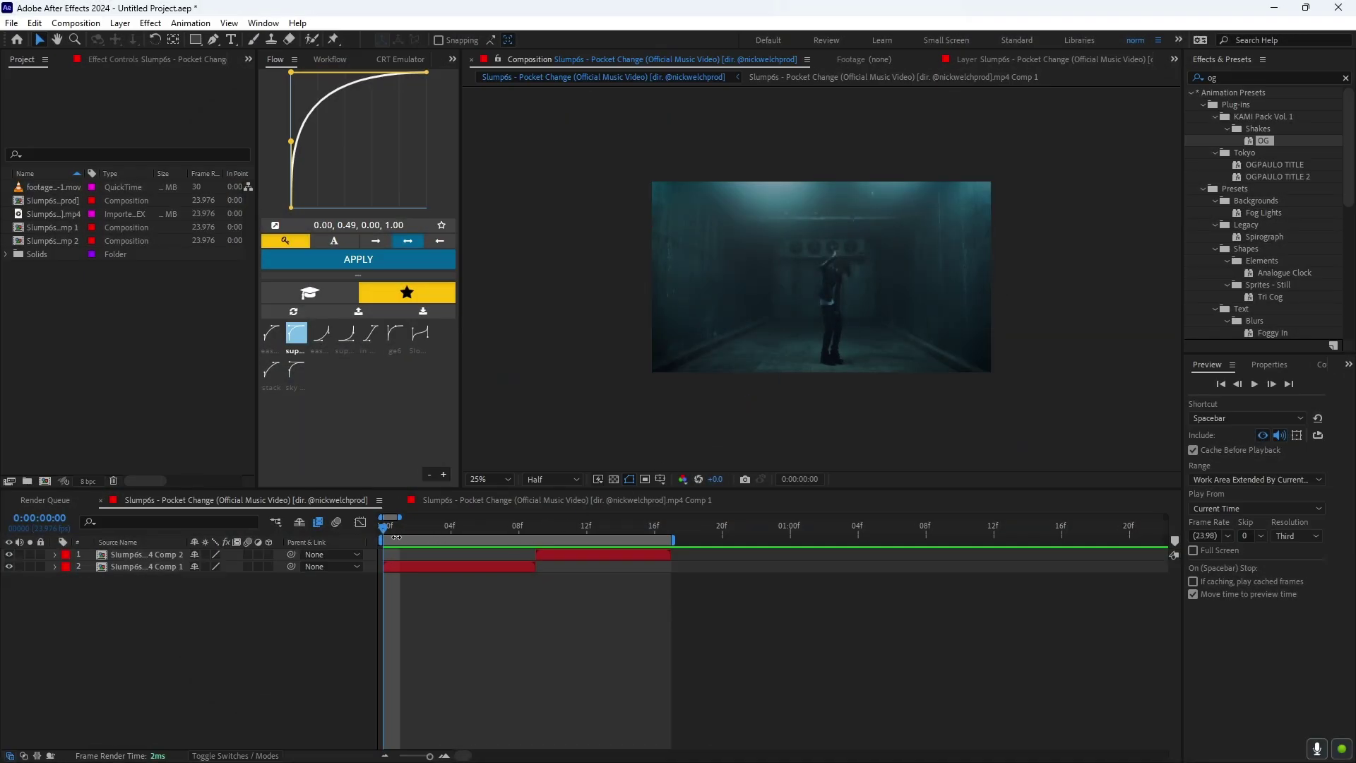
Select the music video footage, preview a later frame, and pick the Roto Brush tool
left_click(71, 215)
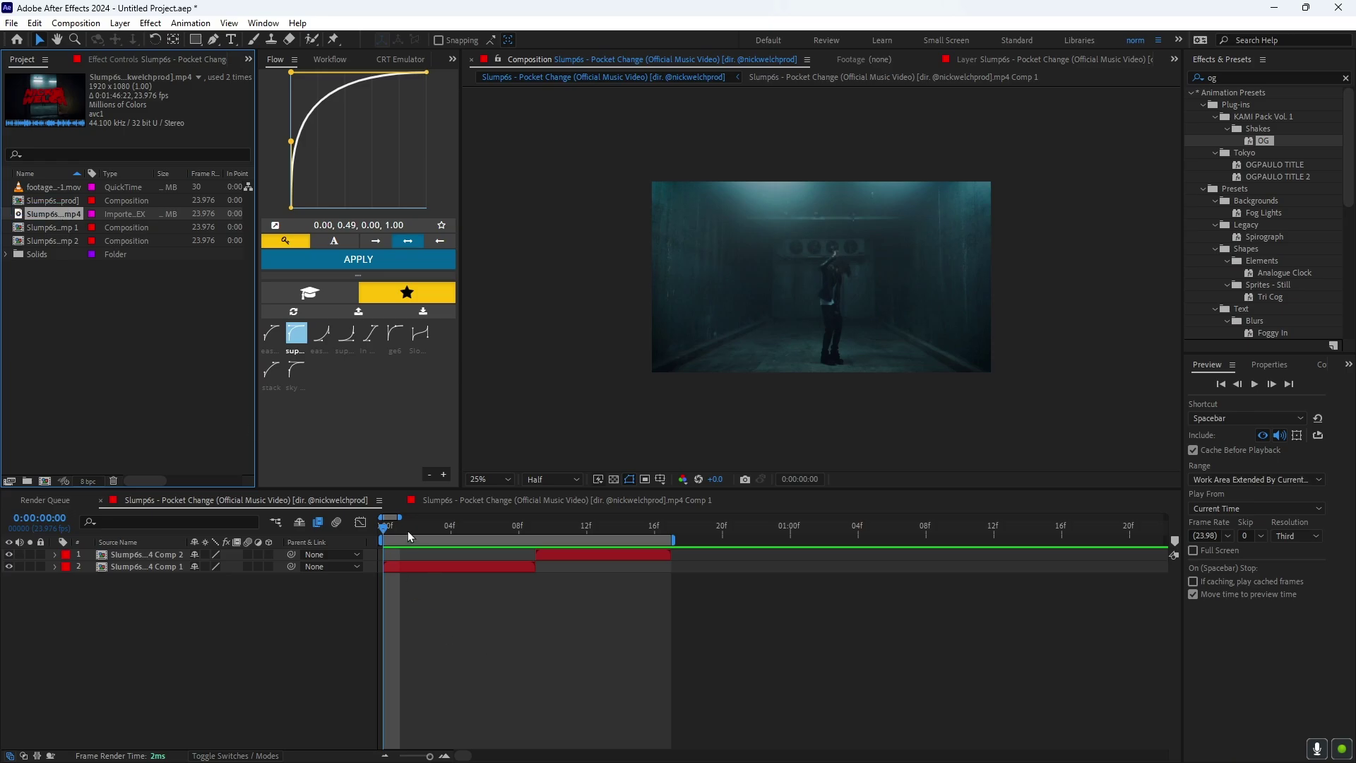
mouse_move(383, 531)
left_mouse_down()
mouse_move(548, 514)
mouse_move(383, 526)
mouse_move(658, 532)
mouse_move(395, 536)
mouse_move(566, 525)
mouse_move(614, 538)
mouse_move(399, 549)
mouse_move(548, 557)
mouse_move(385, 558)
left_mouse_up()
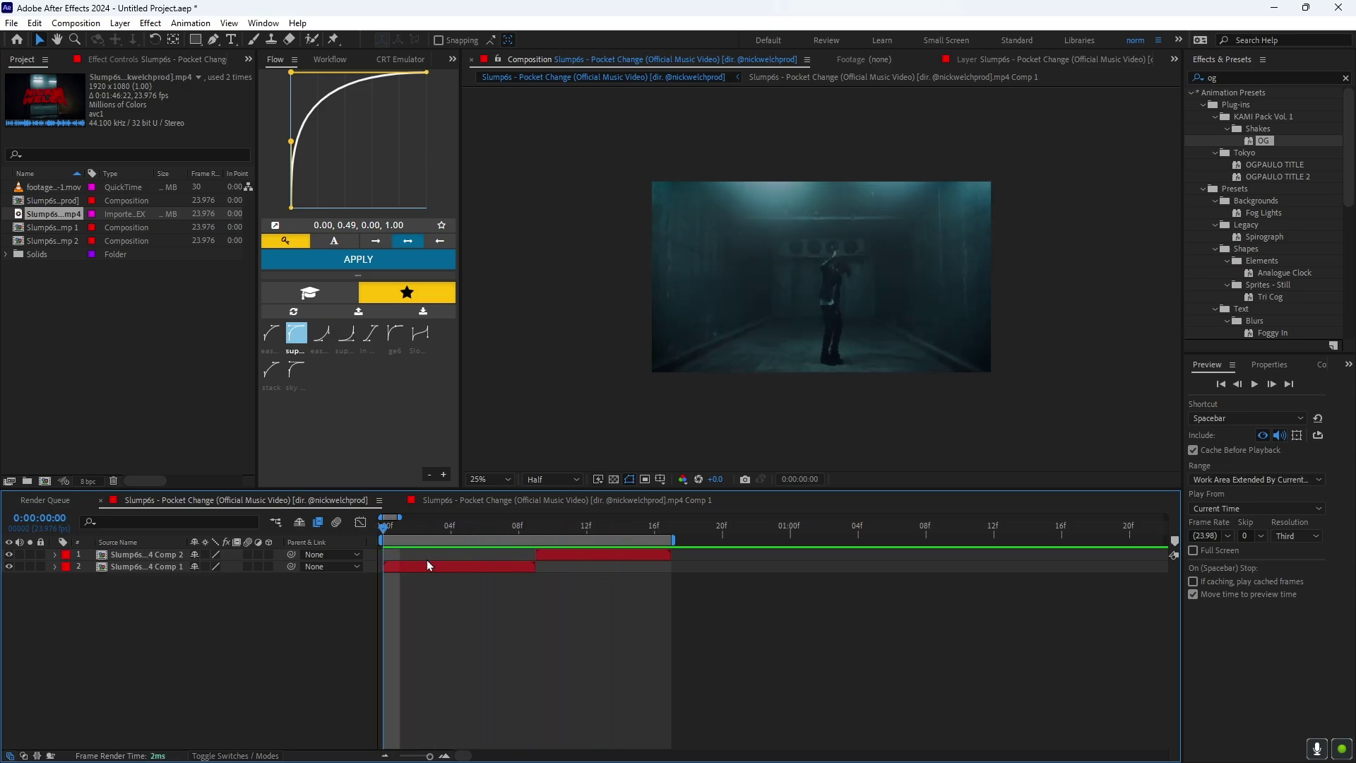
left_click(428, 565)
key("ctrl+shift+a")
left_click(311, 40)
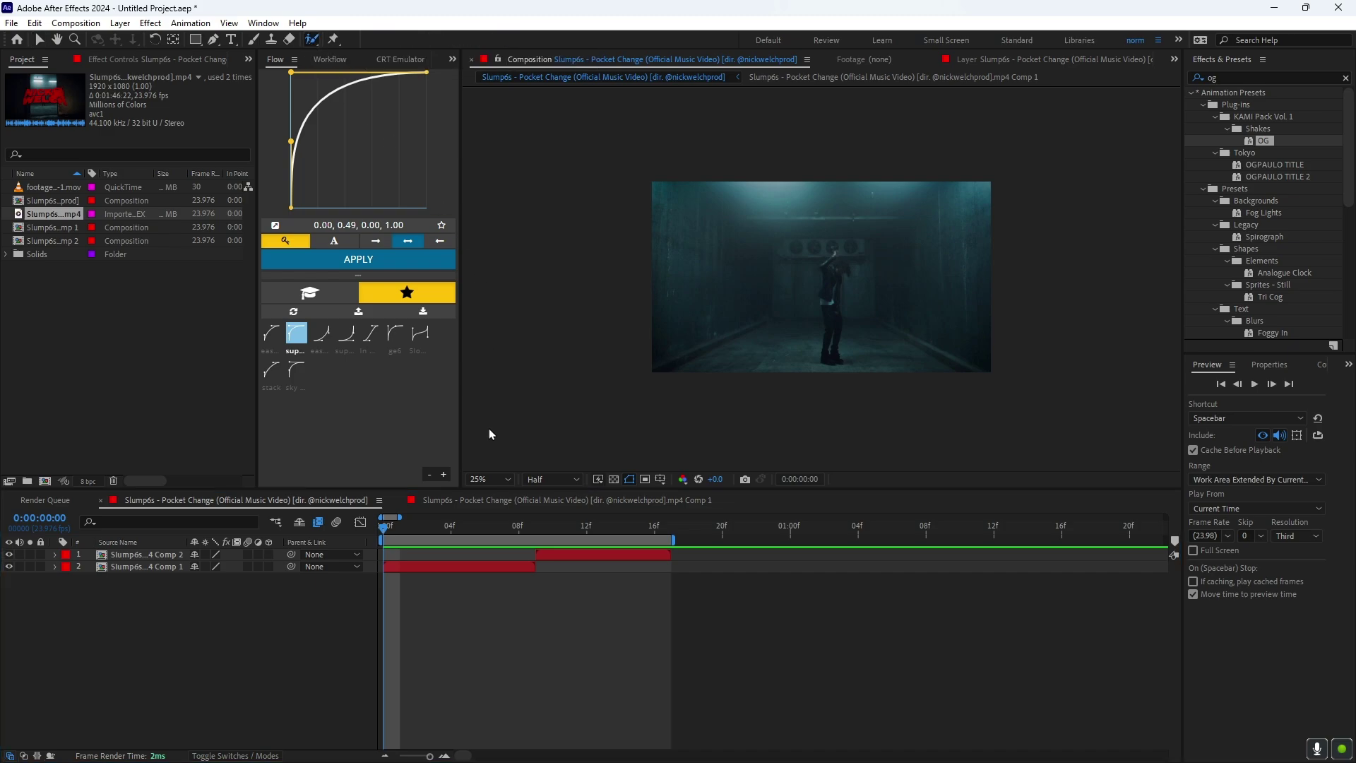
Roto-brush the performer in layer 2, freeze the matte, and check the cutout in the comp
left_click(489, 569)
left_click(490, 569)
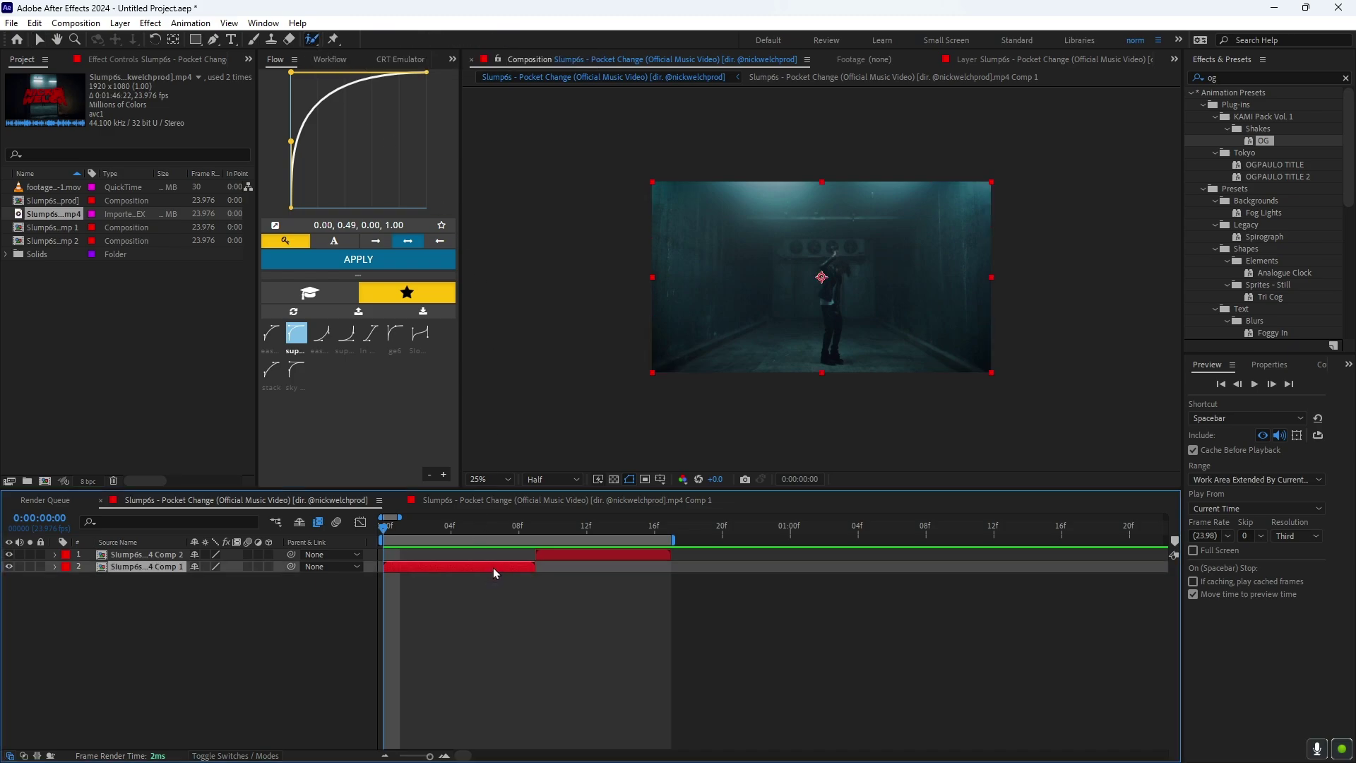
double_click(493, 566)
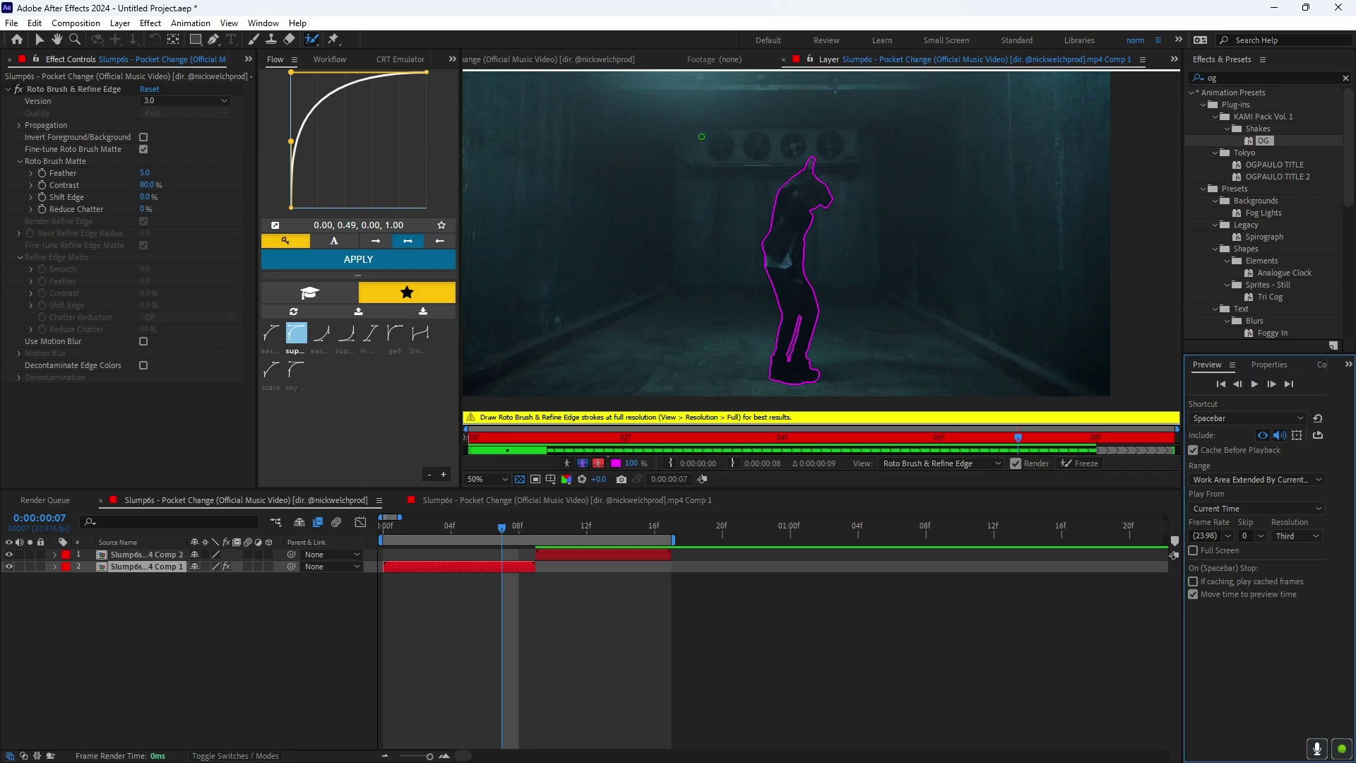
left_click(1071, 463)
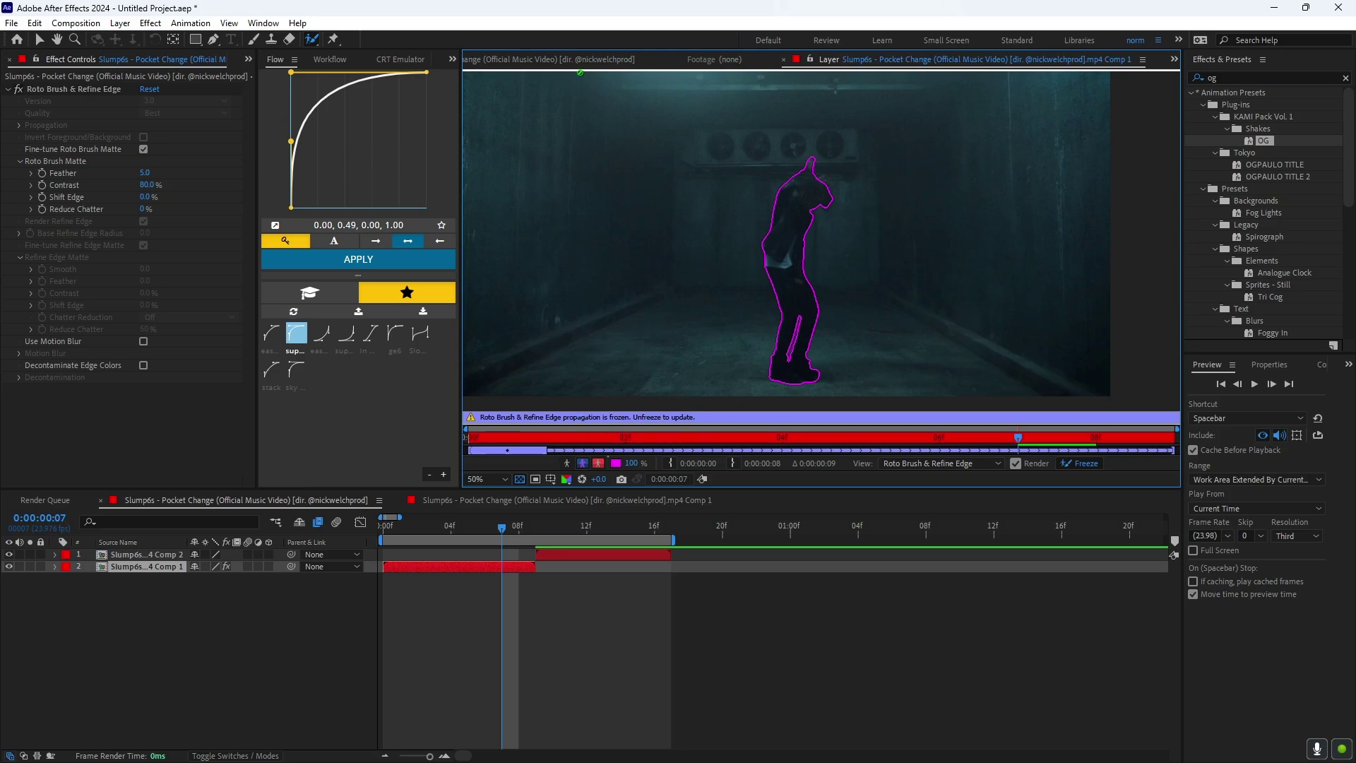
left_click(581, 61)
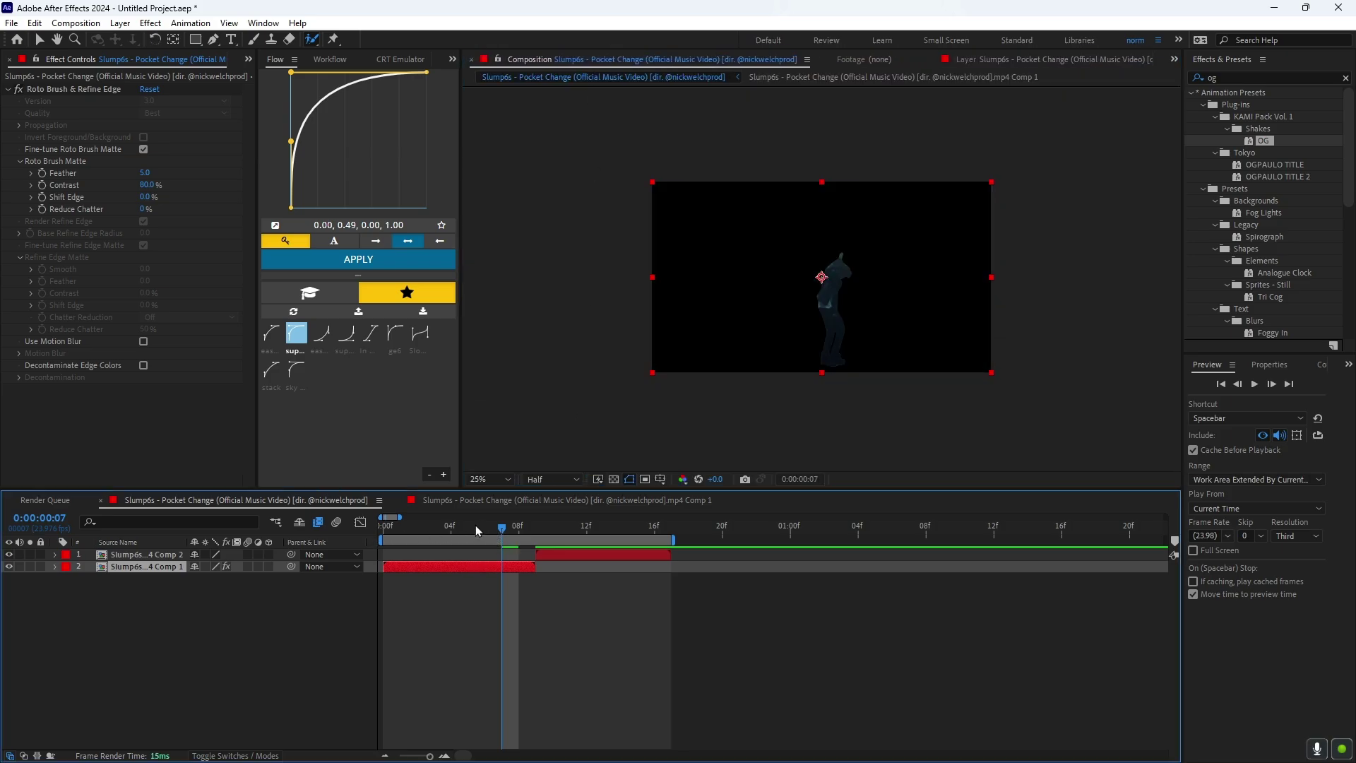
left_click_drag(476, 524, 535, 541)
Apply Roto Brush & Refine Edge to the performer in layer 1, starting at frame 9
left_click(556, 552)
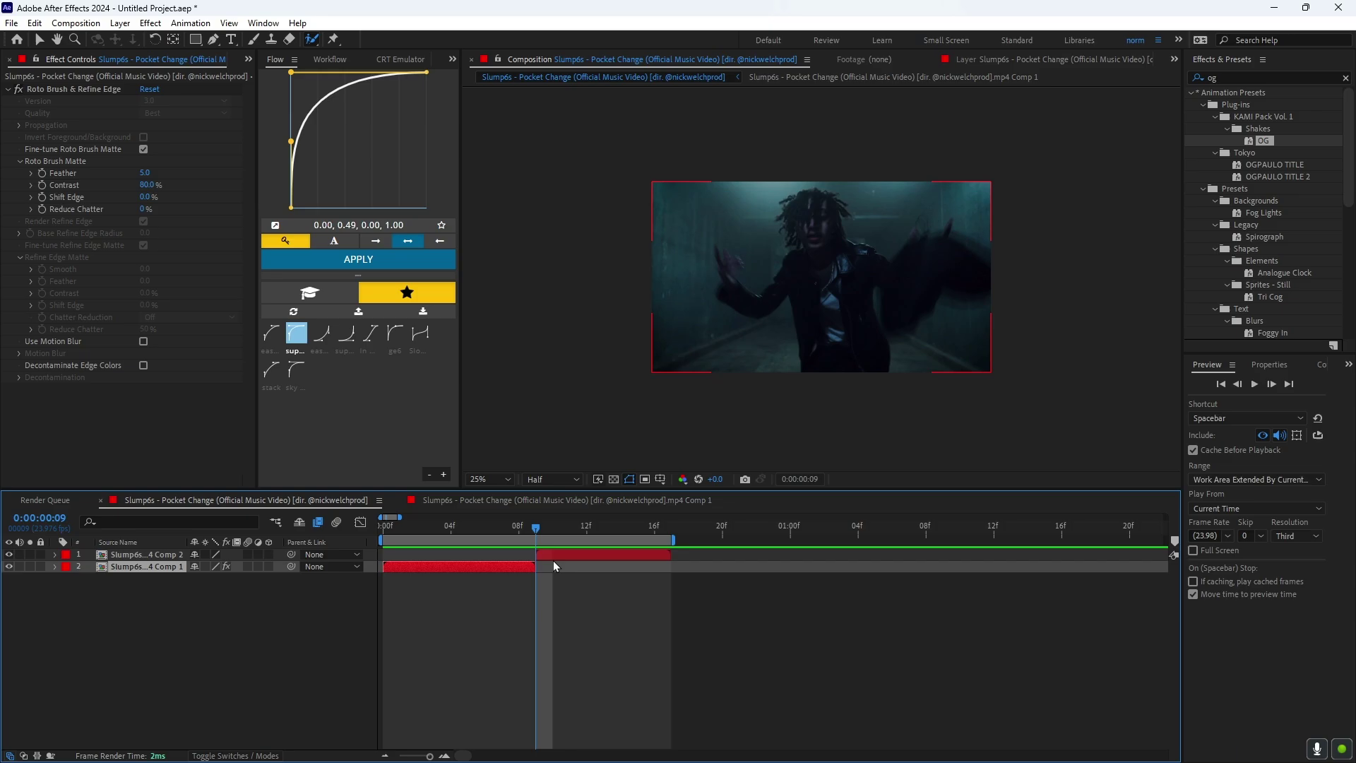
left_click(552, 554)
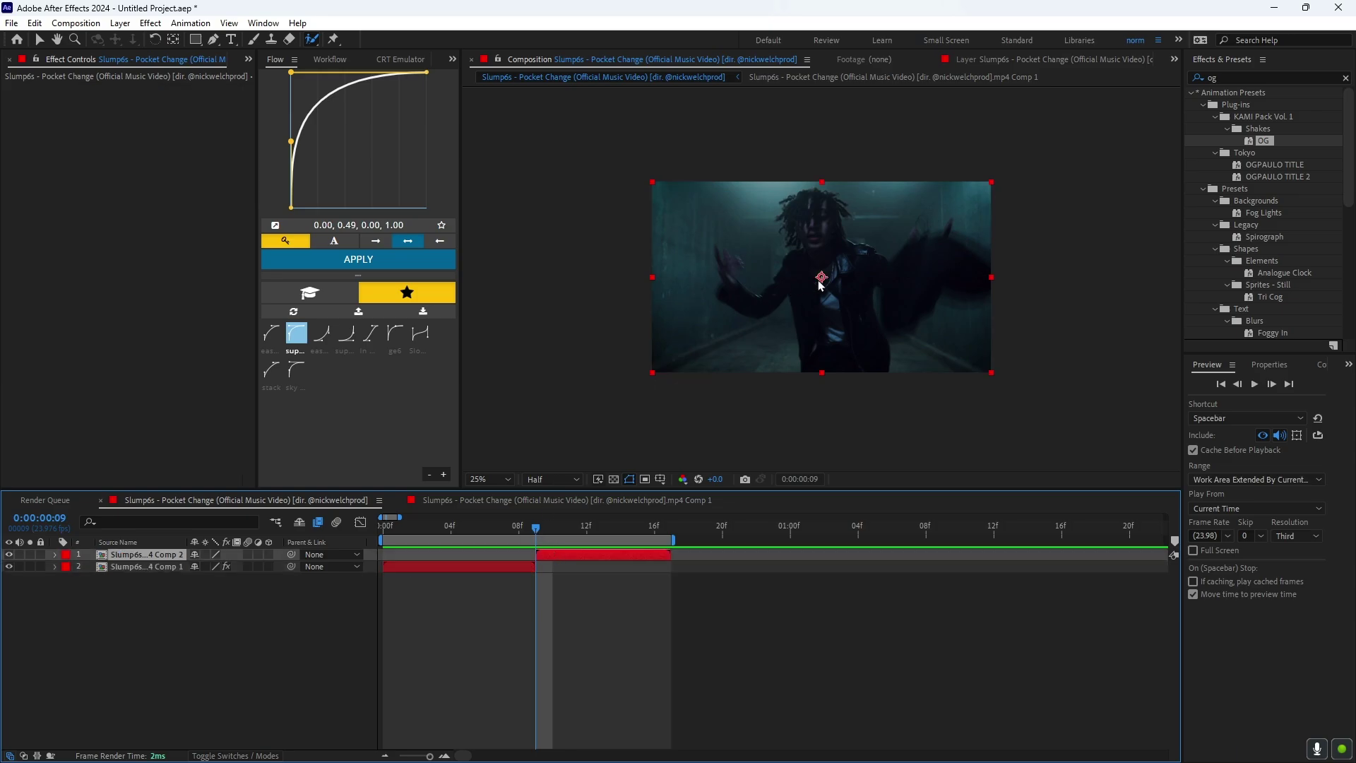
left_click(590, 59)
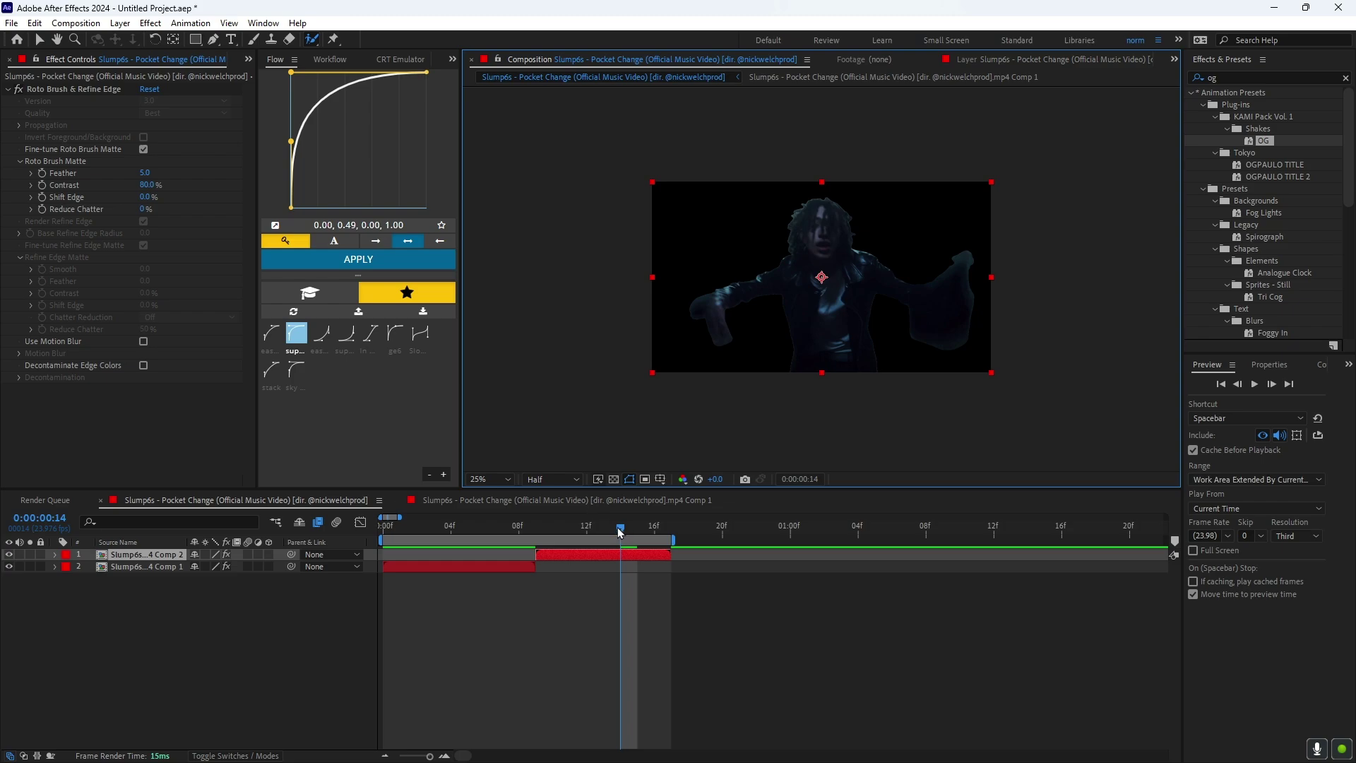
left_click_drag(618, 531, 270, 462)
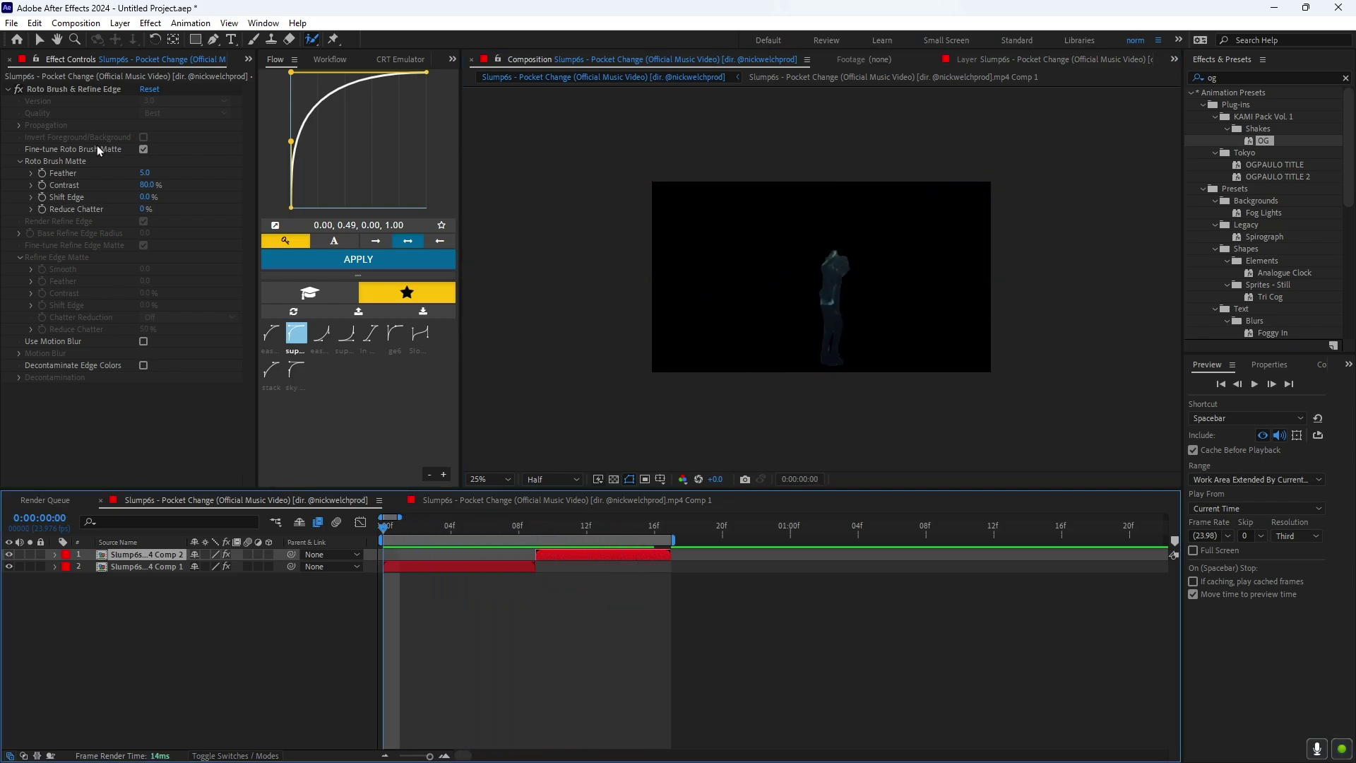
Duplicate both clip layers with Ctrl+D
left_click(469, 564)
key("ctrl+d")
left_click(579, 552)
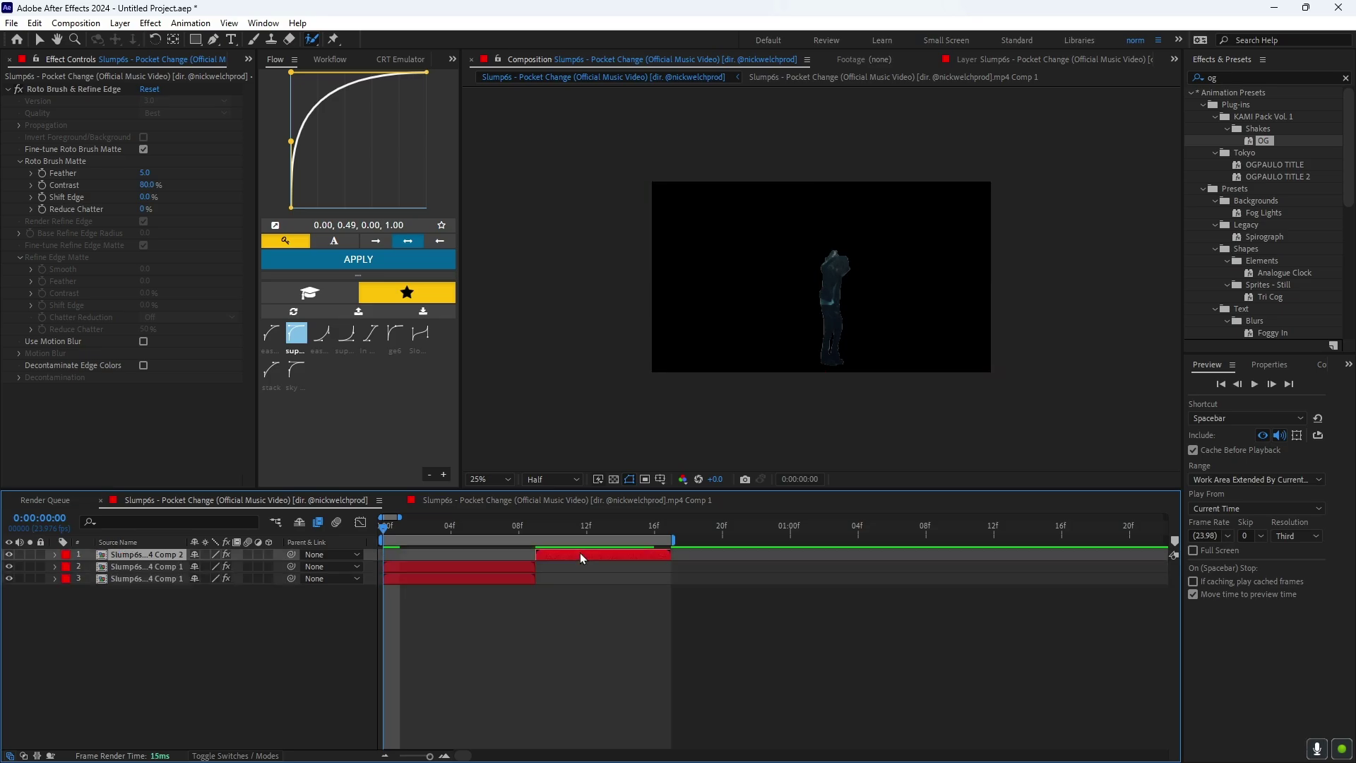
key("ctrl+d")
Delete Roto Brush & Refine Edge from the lower copies, layers 4 and 2
left_click(409, 595)
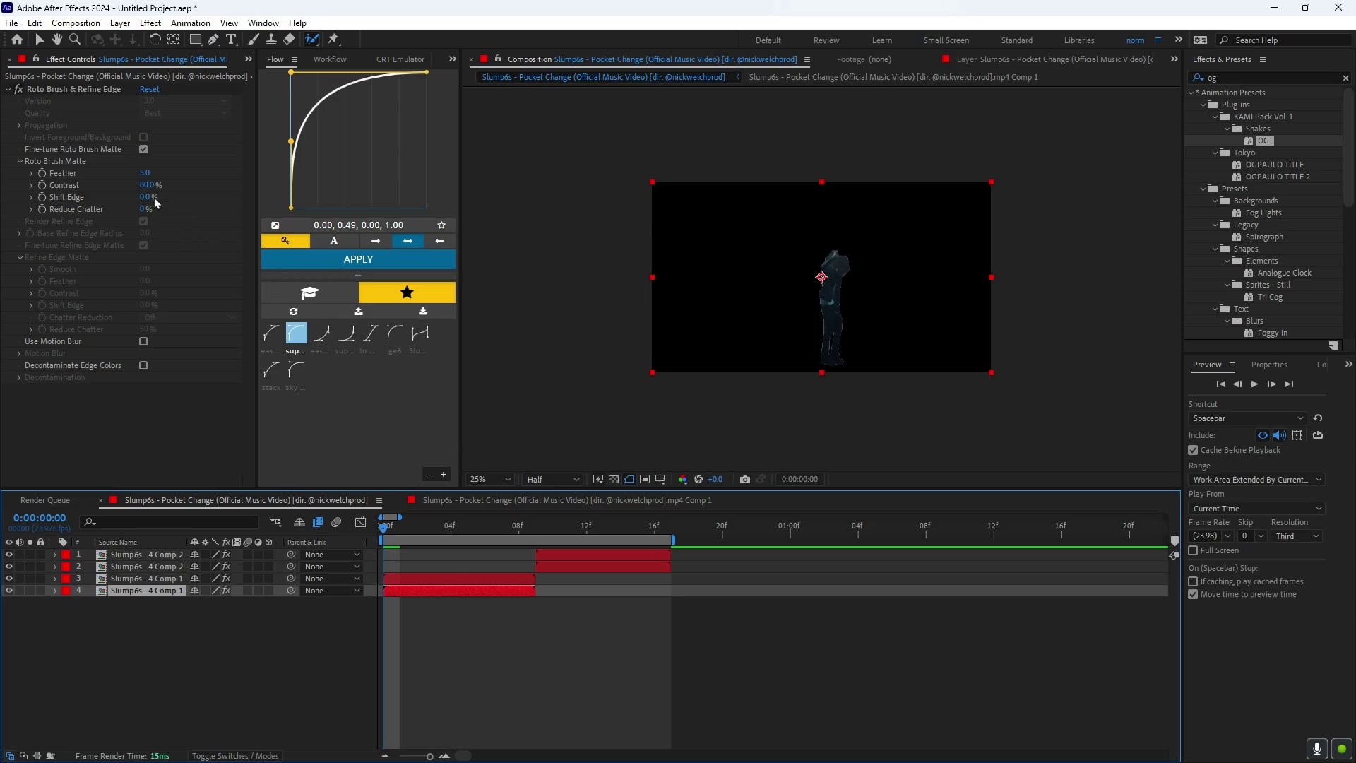
left_click(61, 85)
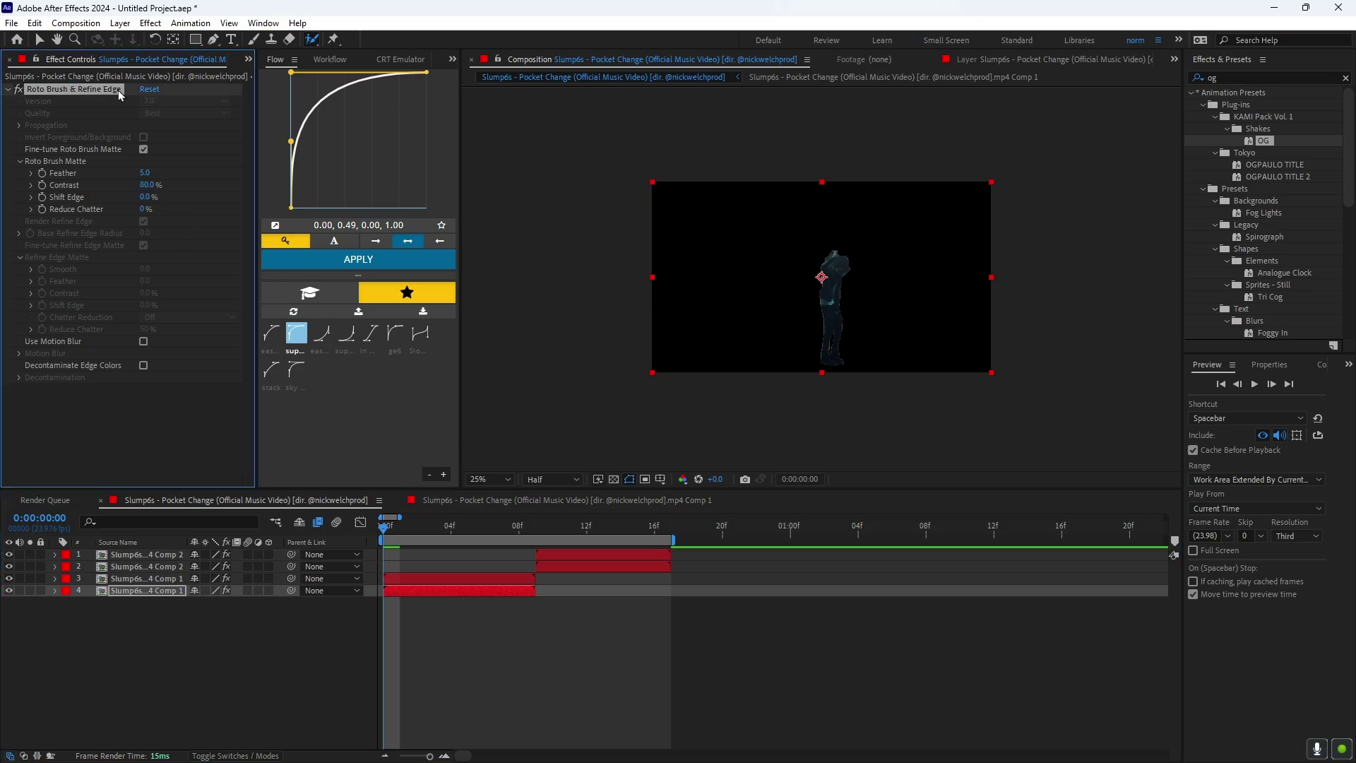
key("Delete")
left_click(651, 568)
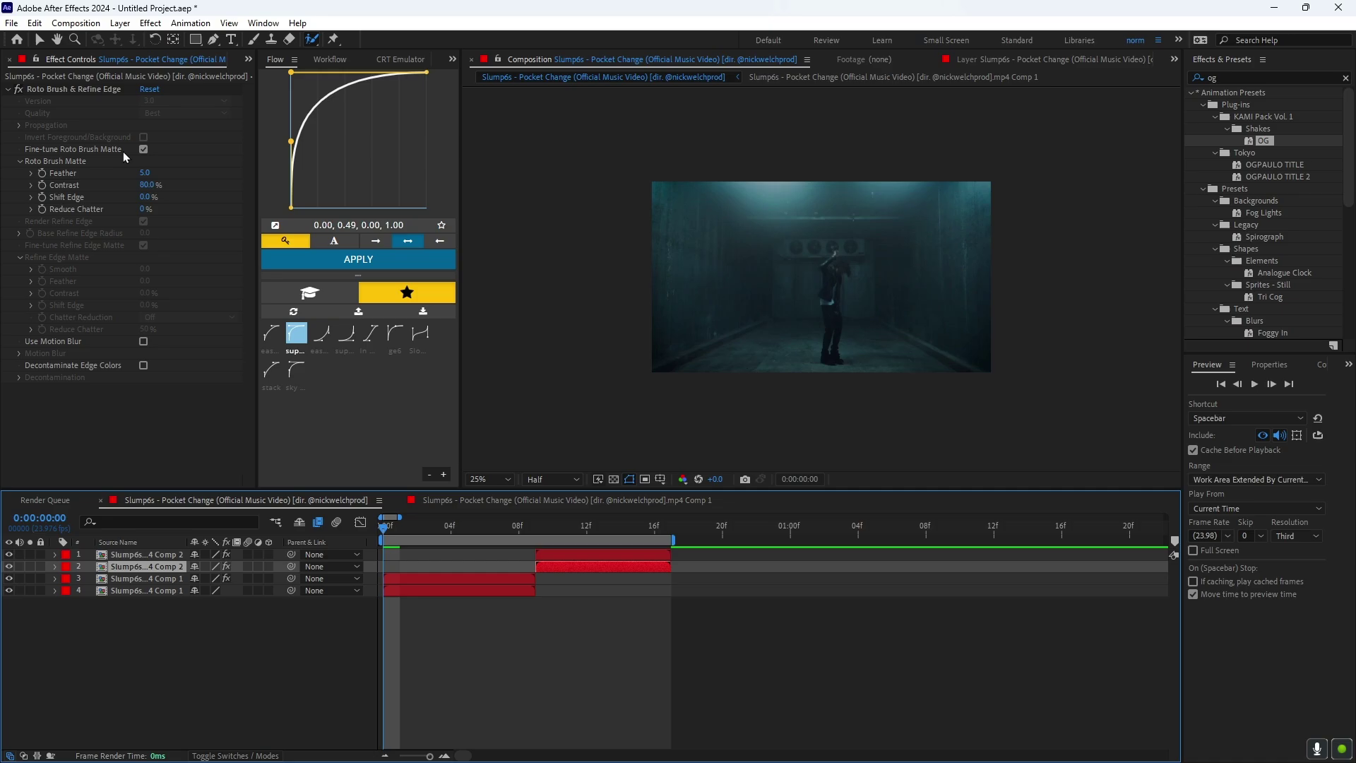
left_click(81, 90)
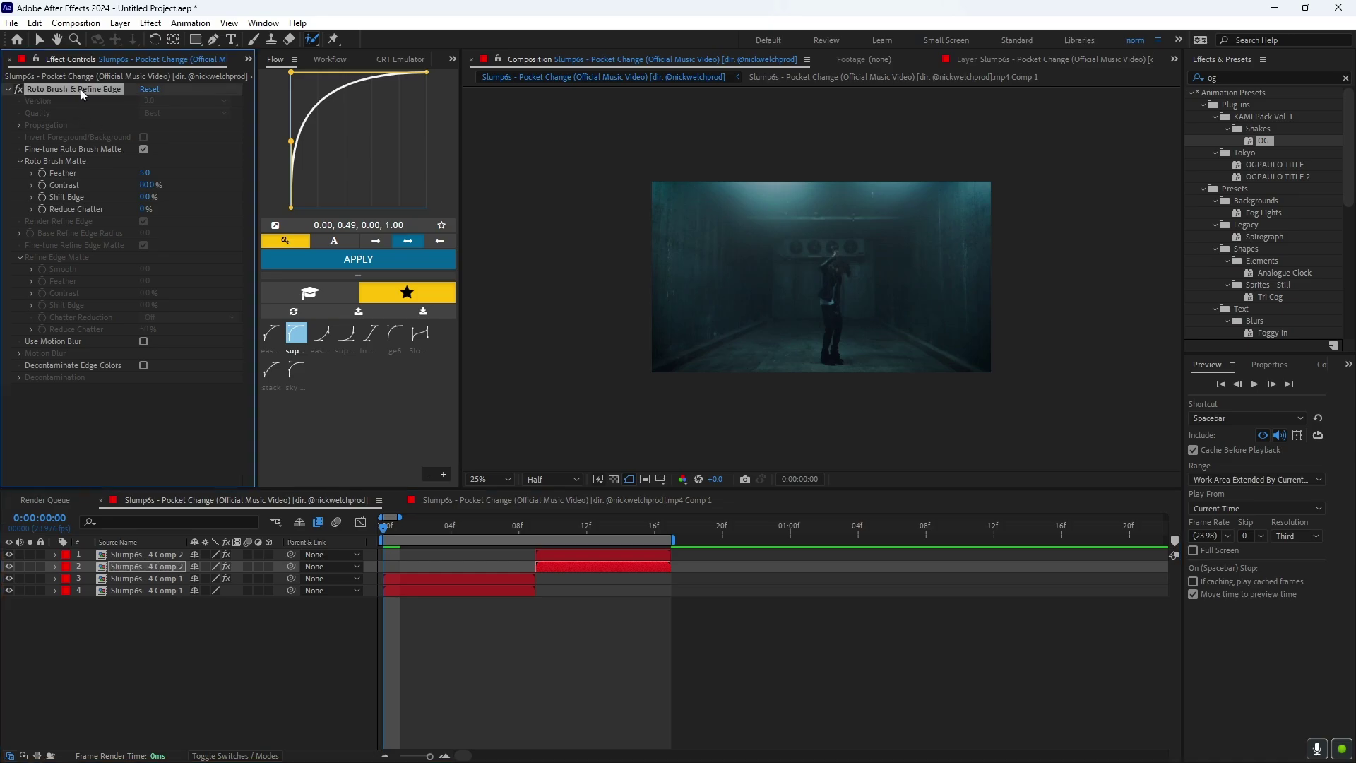
key("Delete")
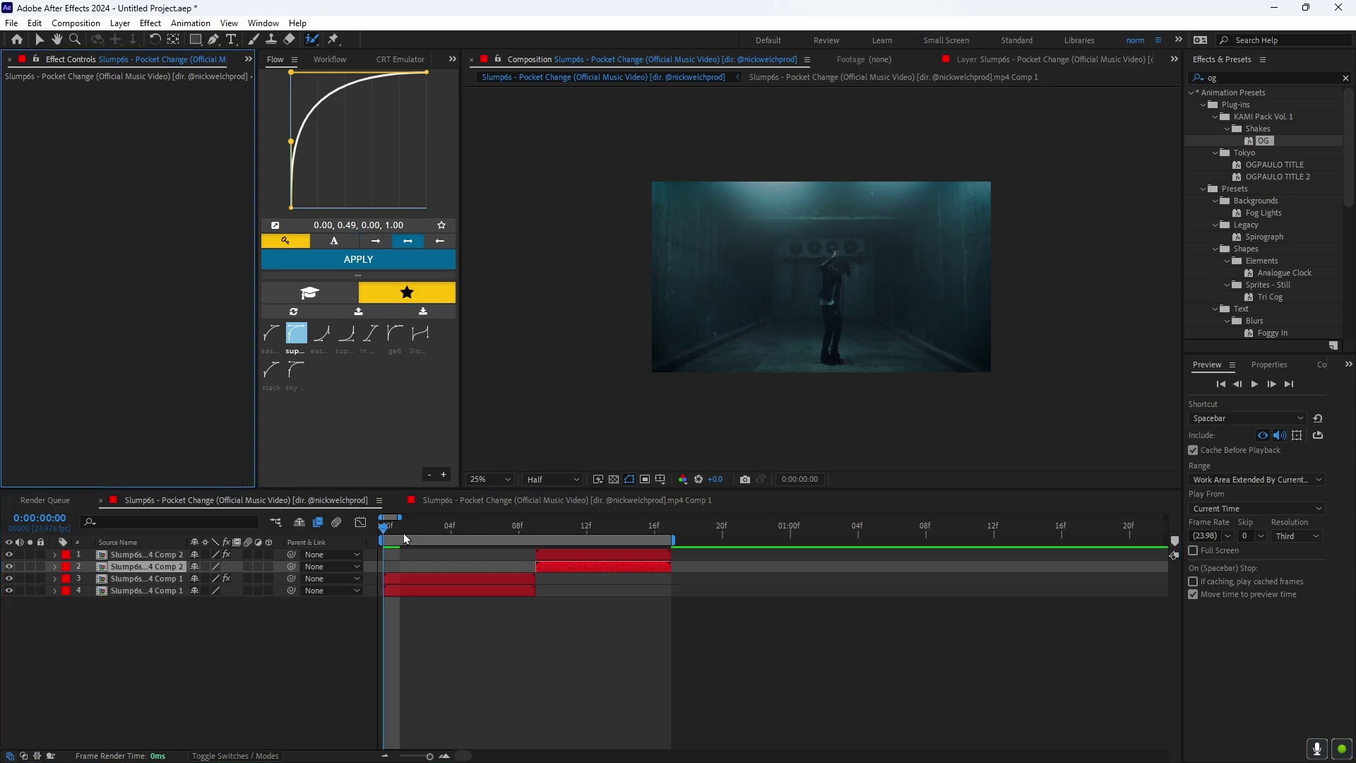
mouse_move(403, 532)
left_mouse_down()
mouse_move(550, 529)
mouse_move(460, 553)
mouse_move(485, 549)
left_mouse_up()
Add Position keyframes on layer 3 at frame 6 and frame 9
left_click(489, 577)
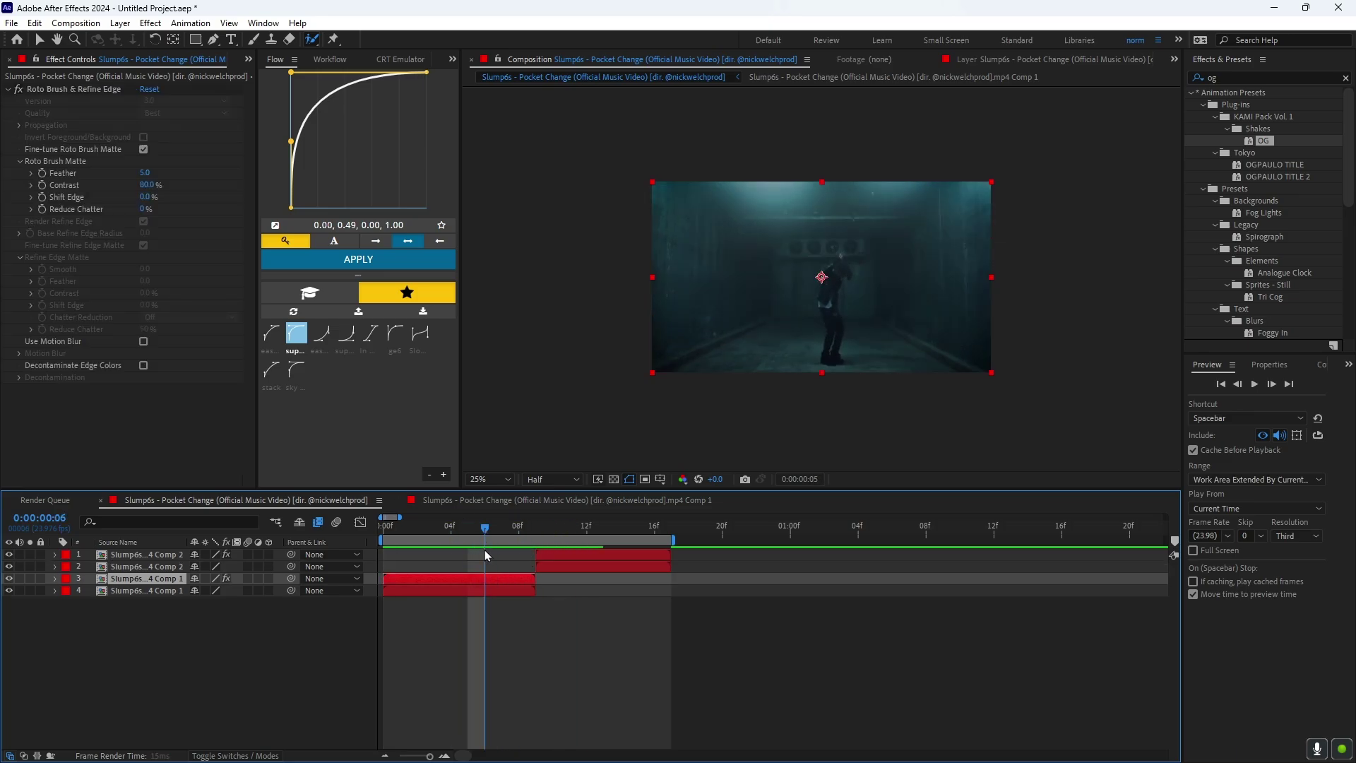
left_click(8, 590)
left_click(9, 590)
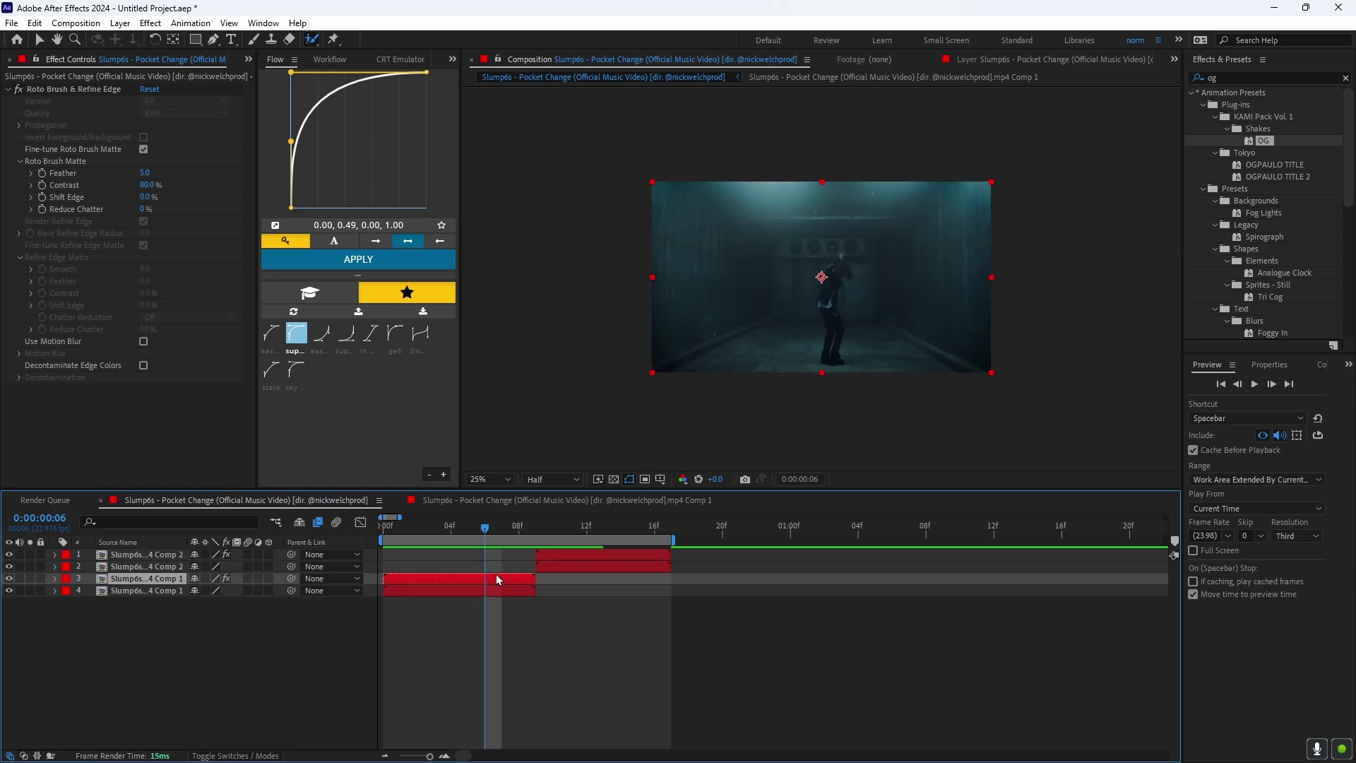
key("p")
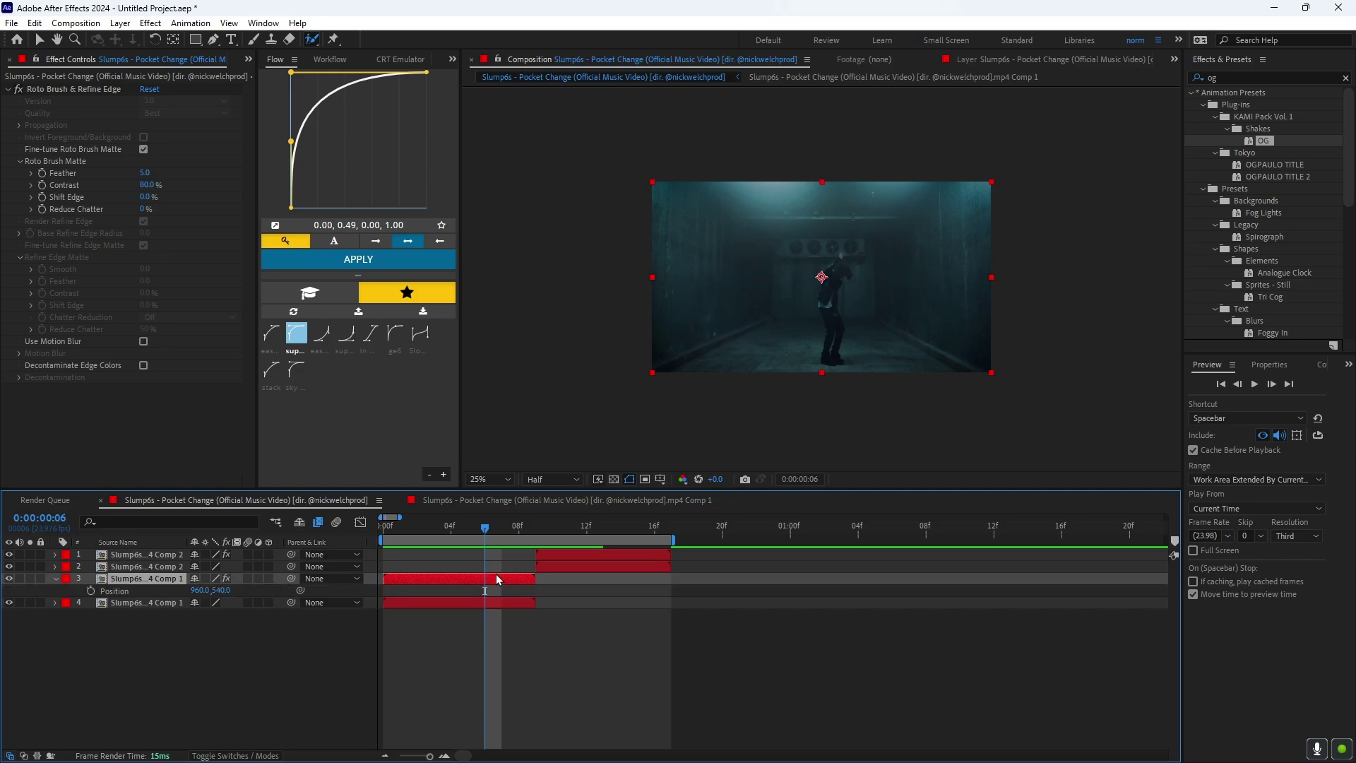
left_click(91, 591)
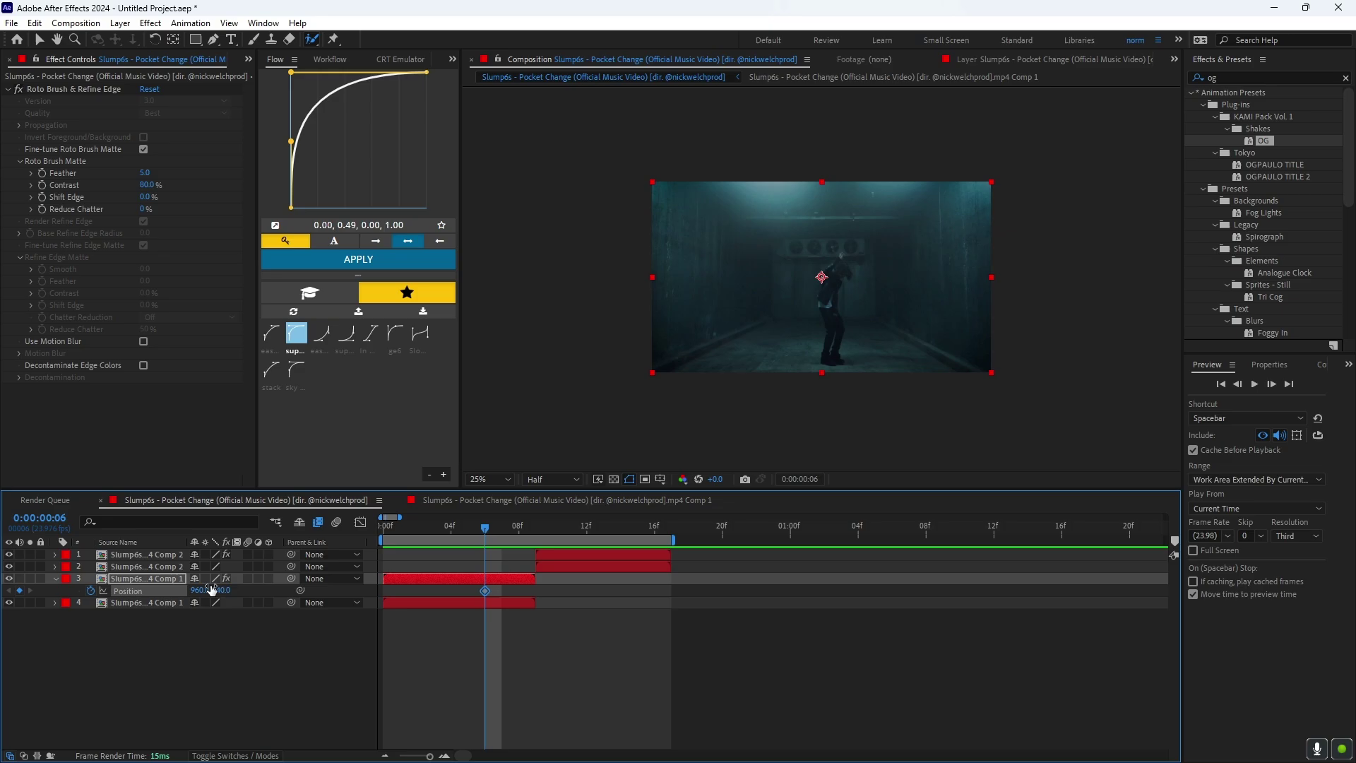
left_click_drag(501, 597, 544, 601)
left_click(19, 591)
Add Scale keyframes at frame 6 and frame 9, showing both properties
key("s")
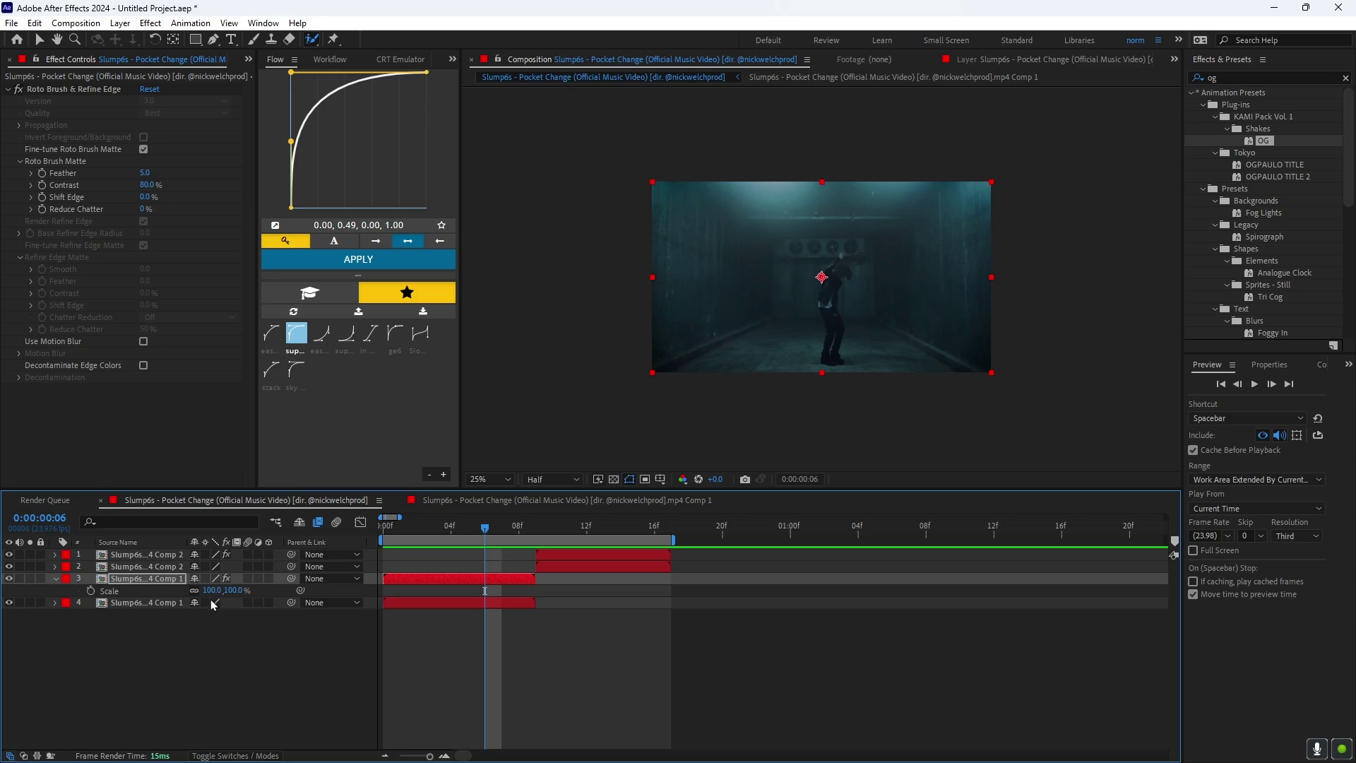
left_click(91, 591)
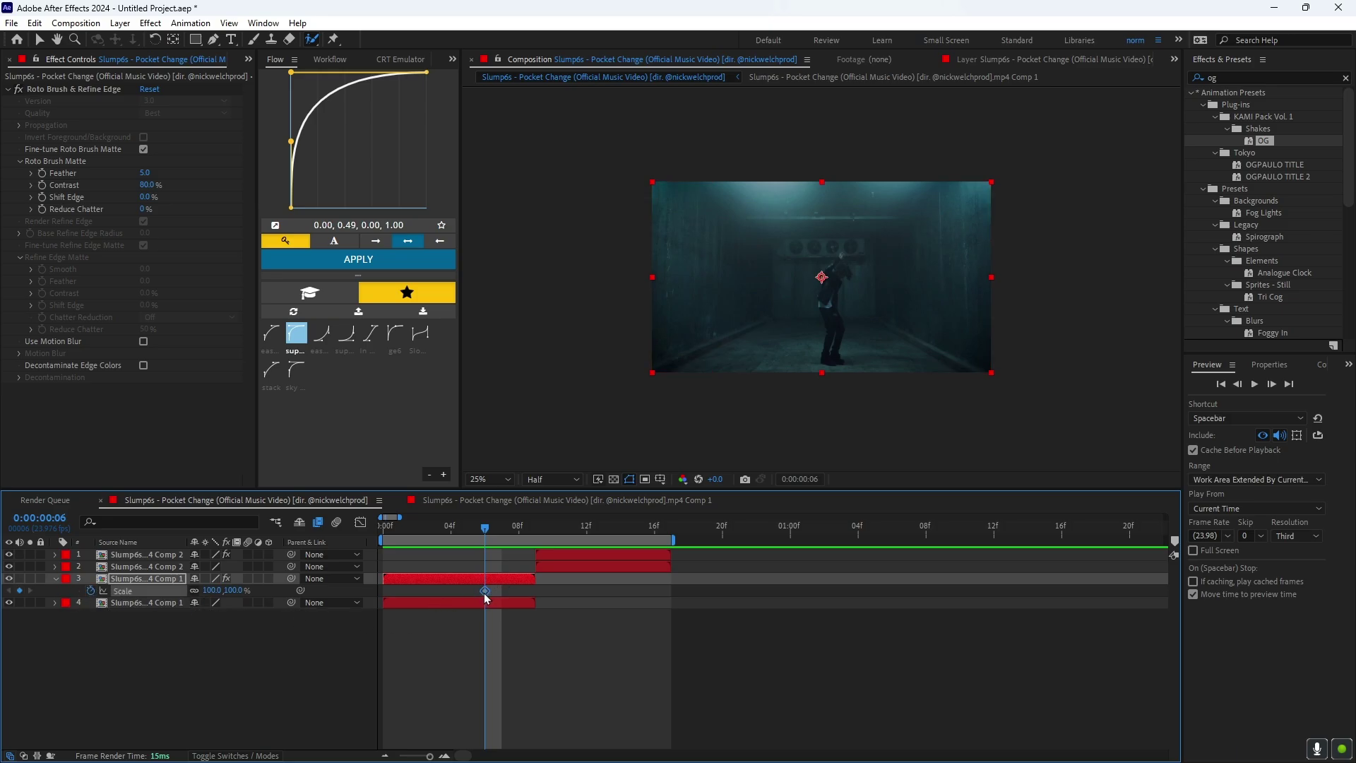
left_click_drag(485, 593, 536, 594)
left_click(20, 590)
key("shift+p")
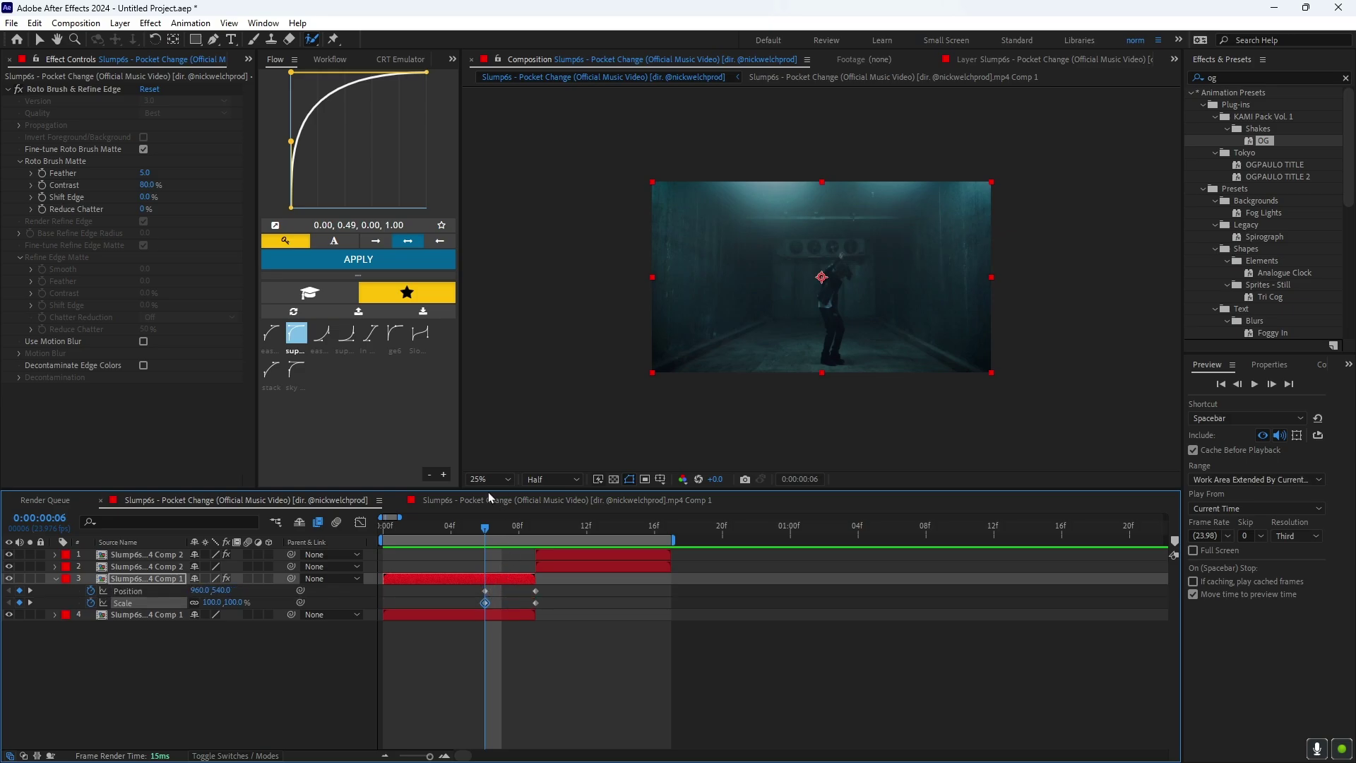
At the end keyframe, scale the performer to 118% and move it up and left
left_click_drag(494, 524, 528, 591)
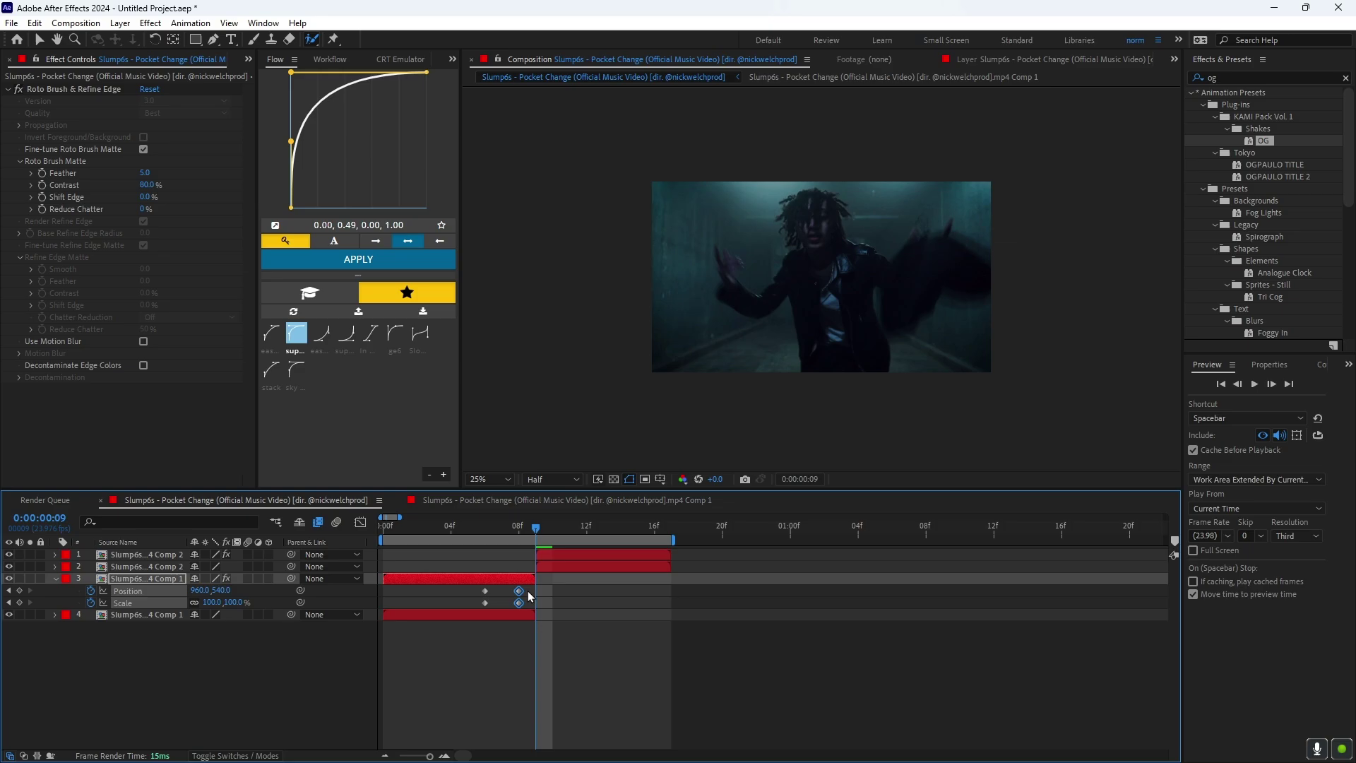
left_click_drag(533, 525, 523, 526)
left_click_drag(209, 602, 234, 602)
left_click(842, 361)
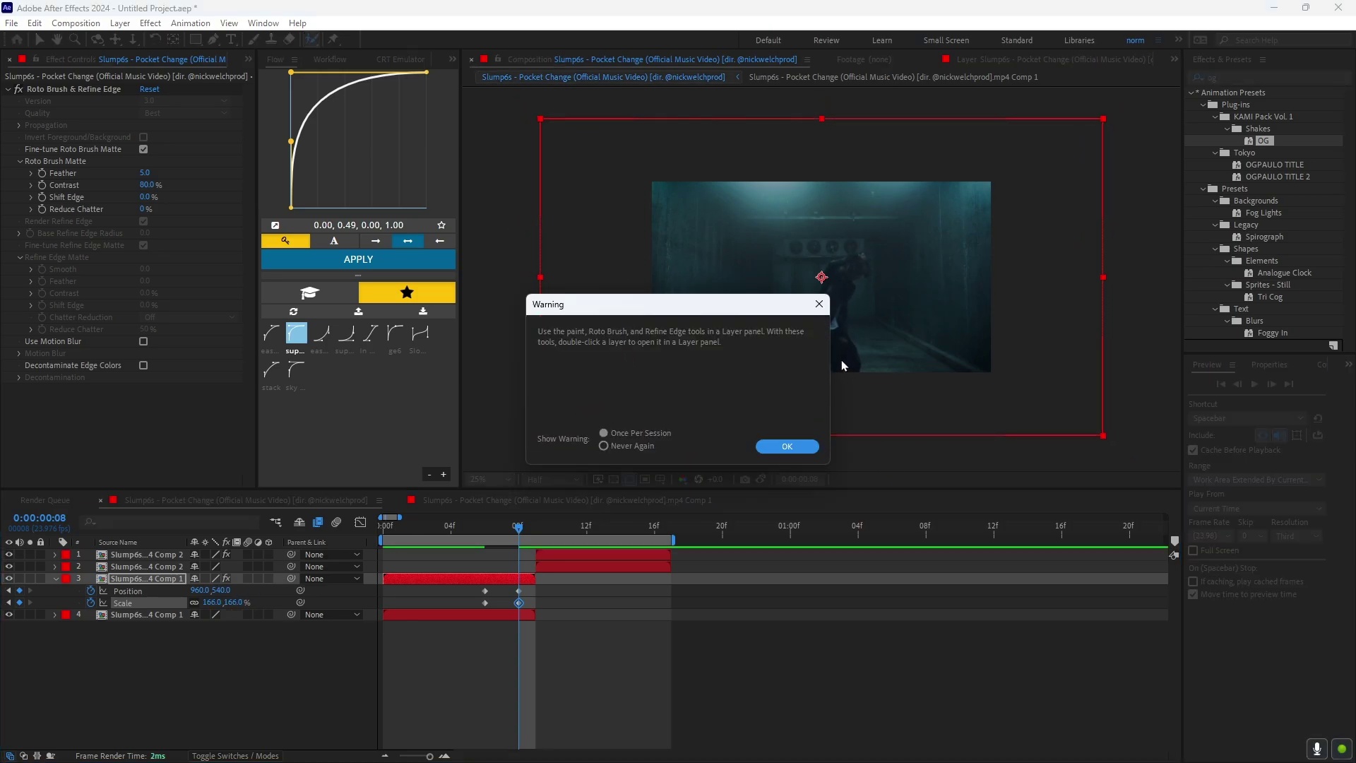
left_click(787, 447)
left_click_drag(852, 365, 847, 346)
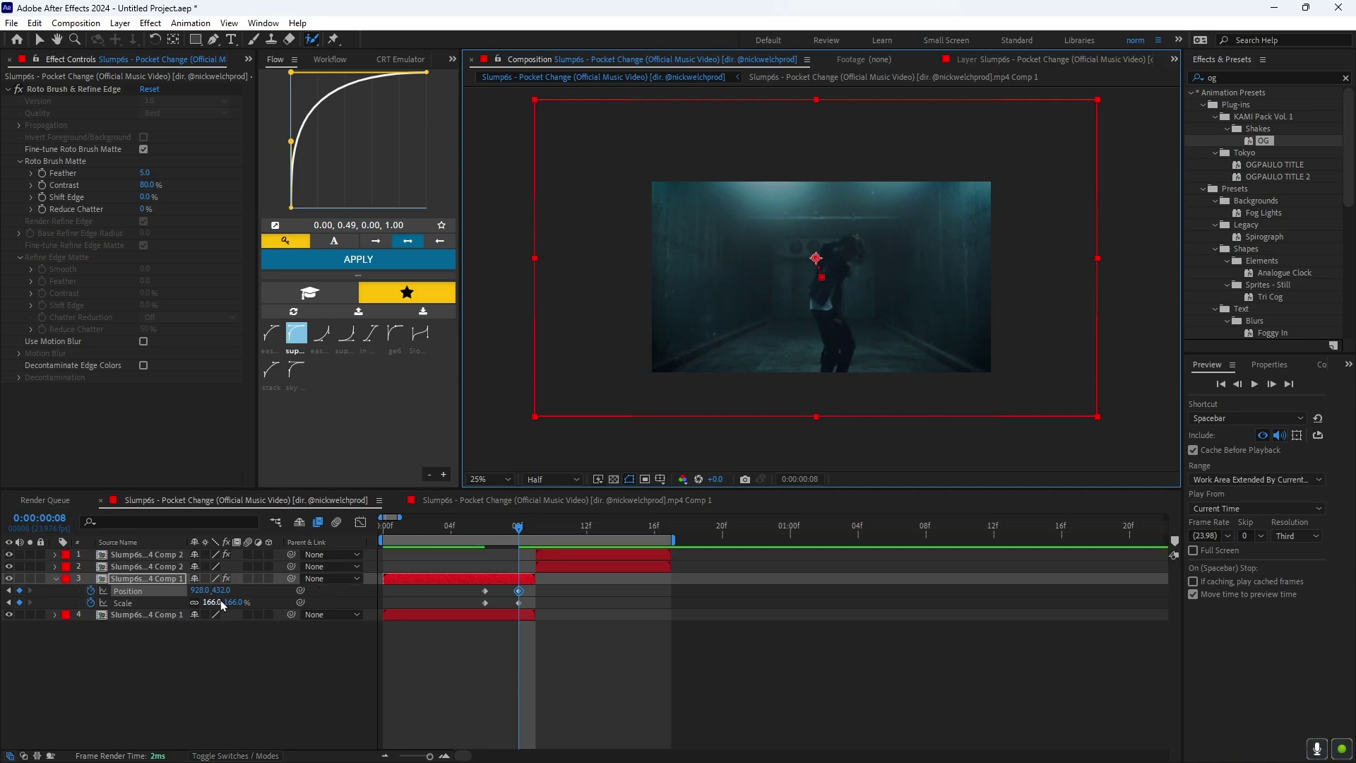
Enlarge the performer to about 225% and move the end Position and Scale keyframes to frame 9
left_click_drag(218, 601, 268, 602)
mouse_move(872, 413)
left_mouse_down()
mouse_move(858, 413)
mouse_move(872, 415)
left_mouse_up()
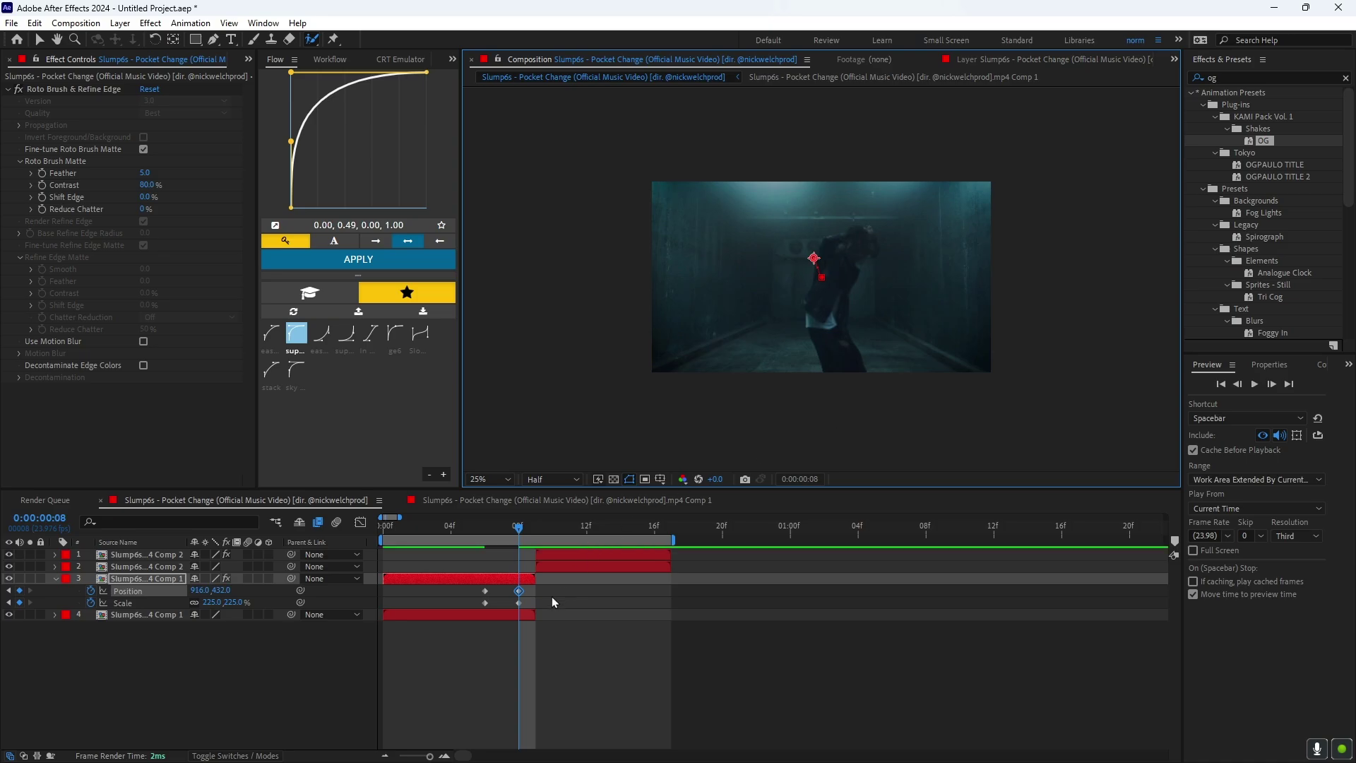
mouse_move(541, 606)
left_mouse_down()
mouse_move(514, 589)
mouse_move(527, 594)
left_mouse_up()
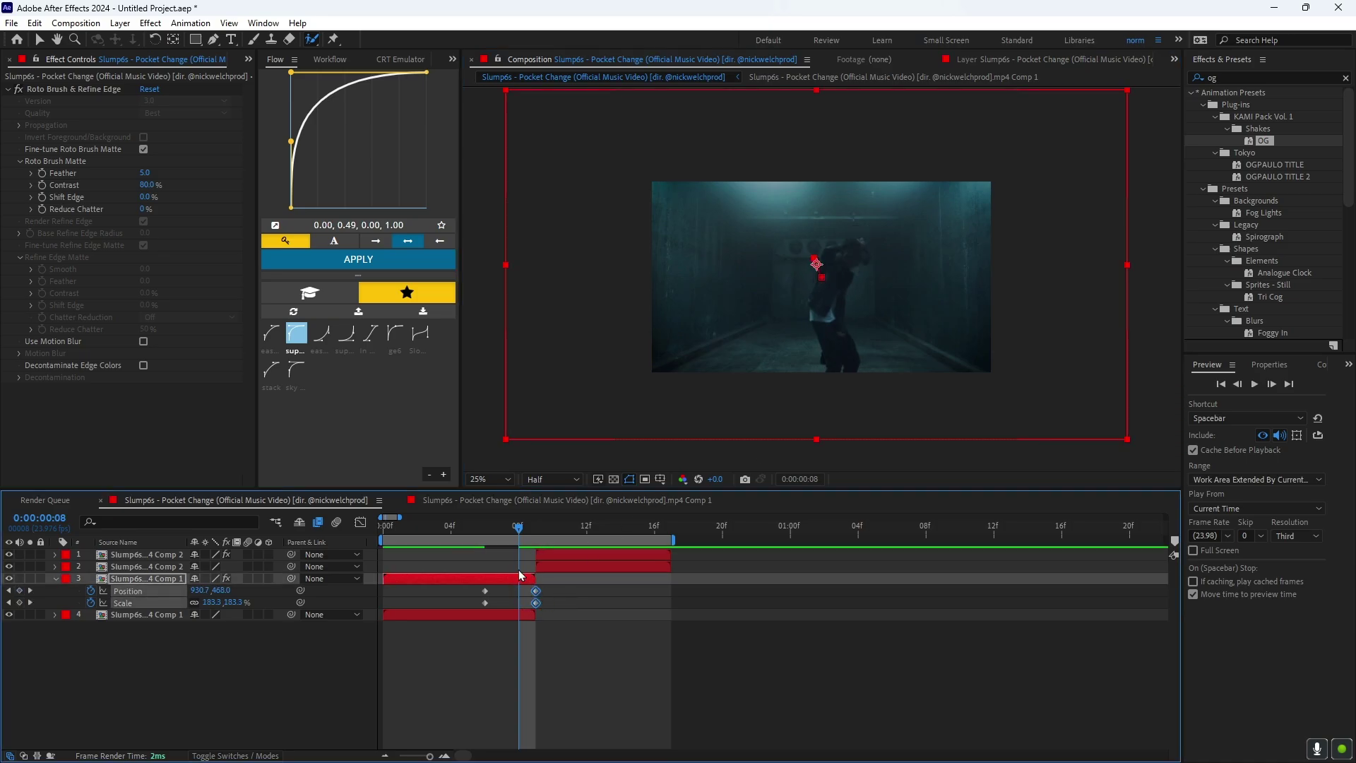
mouse_move(518, 533)
left_mouse_down()
mouse_move(485, 535)
mouse_move(531, 535)
mouse_move(504, 535)
left_mouse_up()
Apply Easy Ease to the four Position and Scale keyframes
left_click_drag(555, 602, 447, 591)
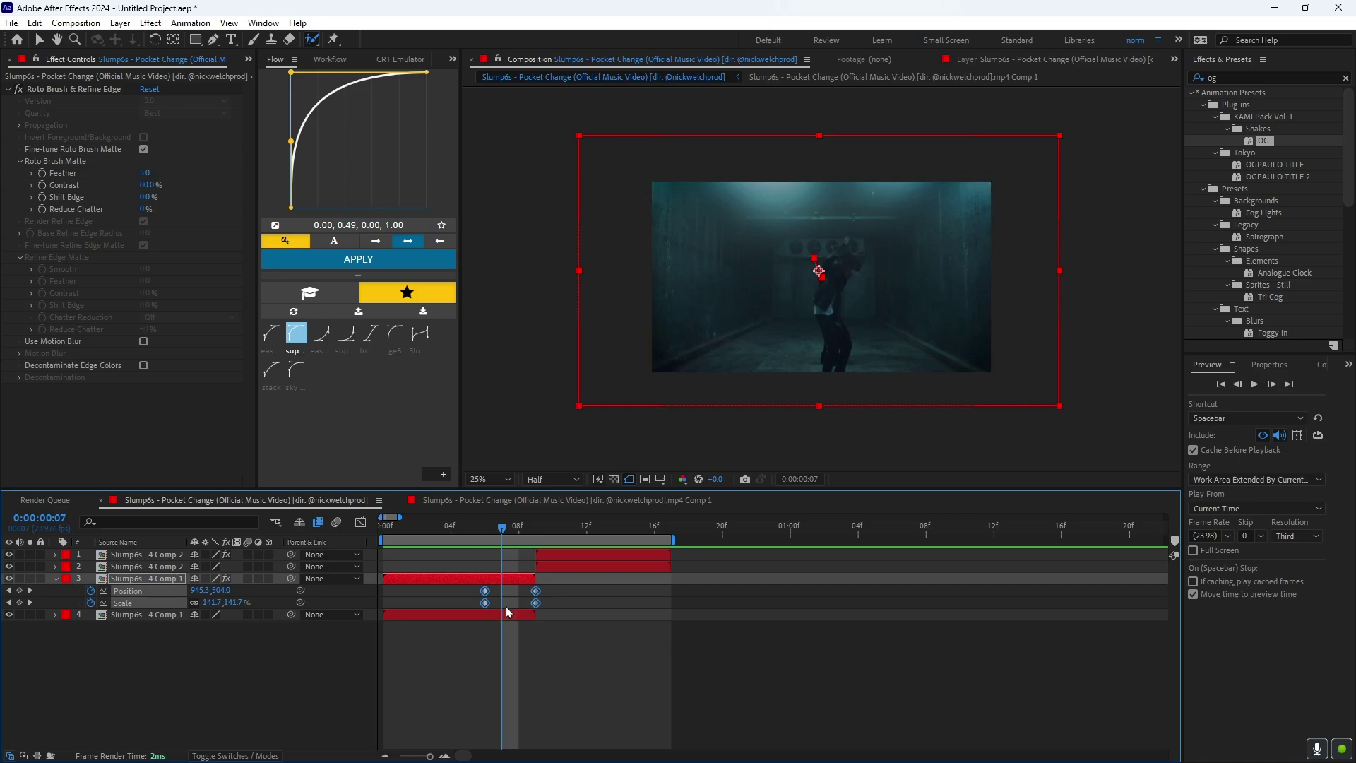
key("F9")
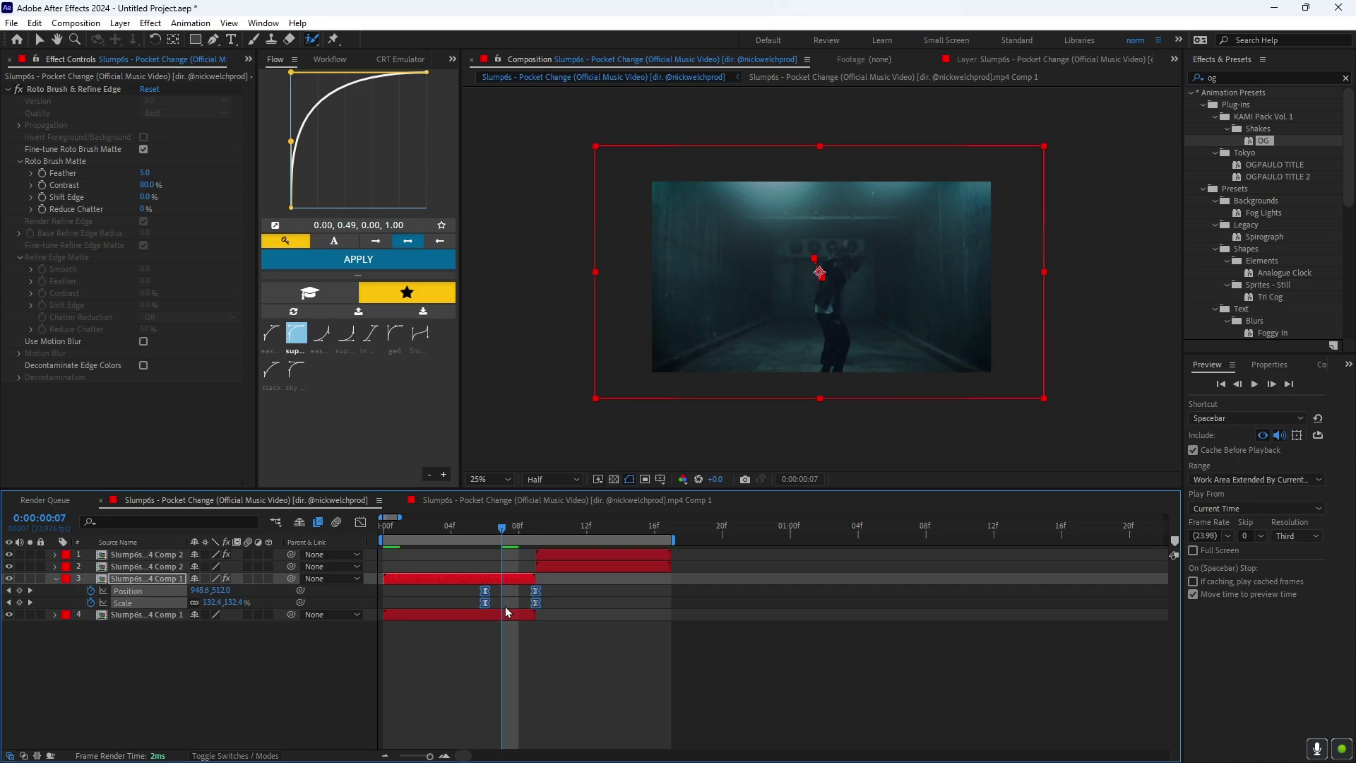
mouse_move(505, 526)
left_mouse_down()
mouse_move(487, 529)
mouse_move(519, 537)
mouse_move(466, 547)
mouse_move(537, 548)
mouse_move(512, 551)
left_mouse_up()
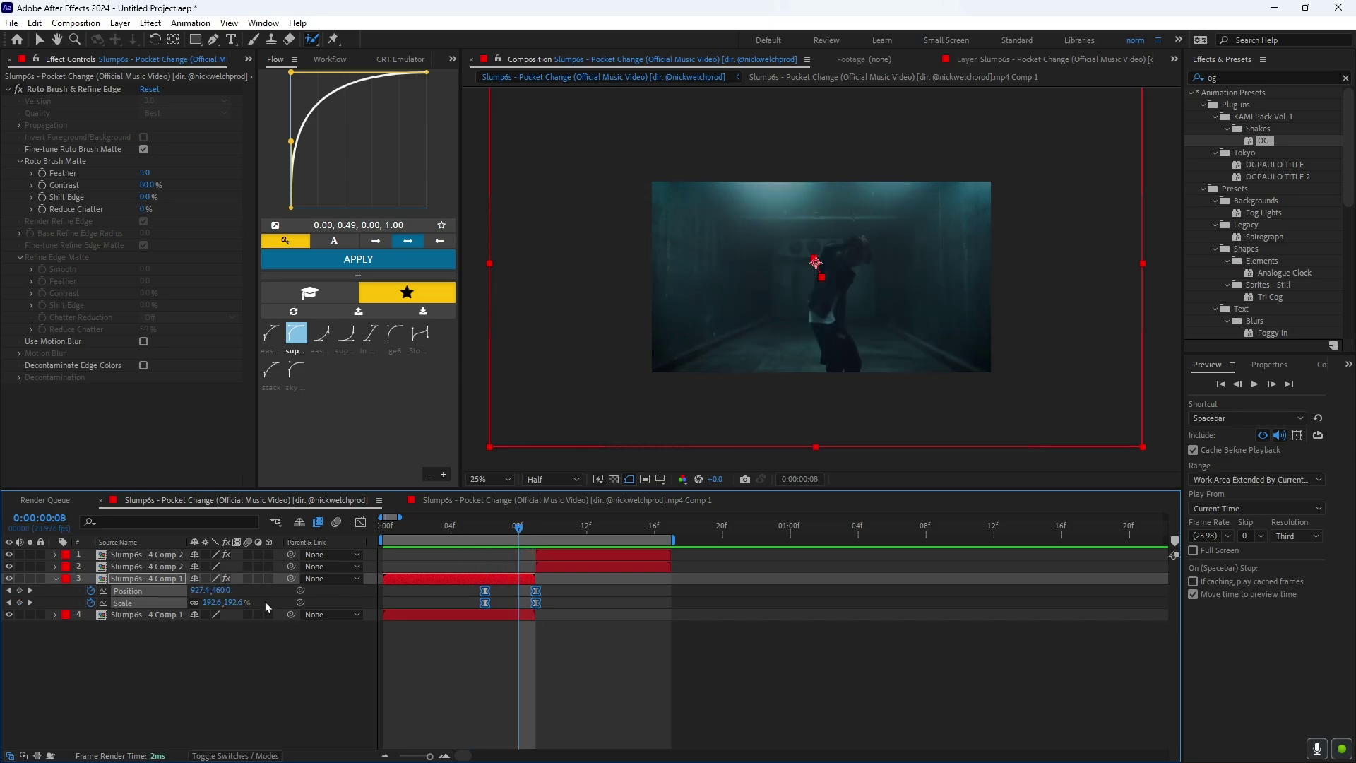
Enable Motion Blur on the performer layer and preview the transition
left_click(247, 577)
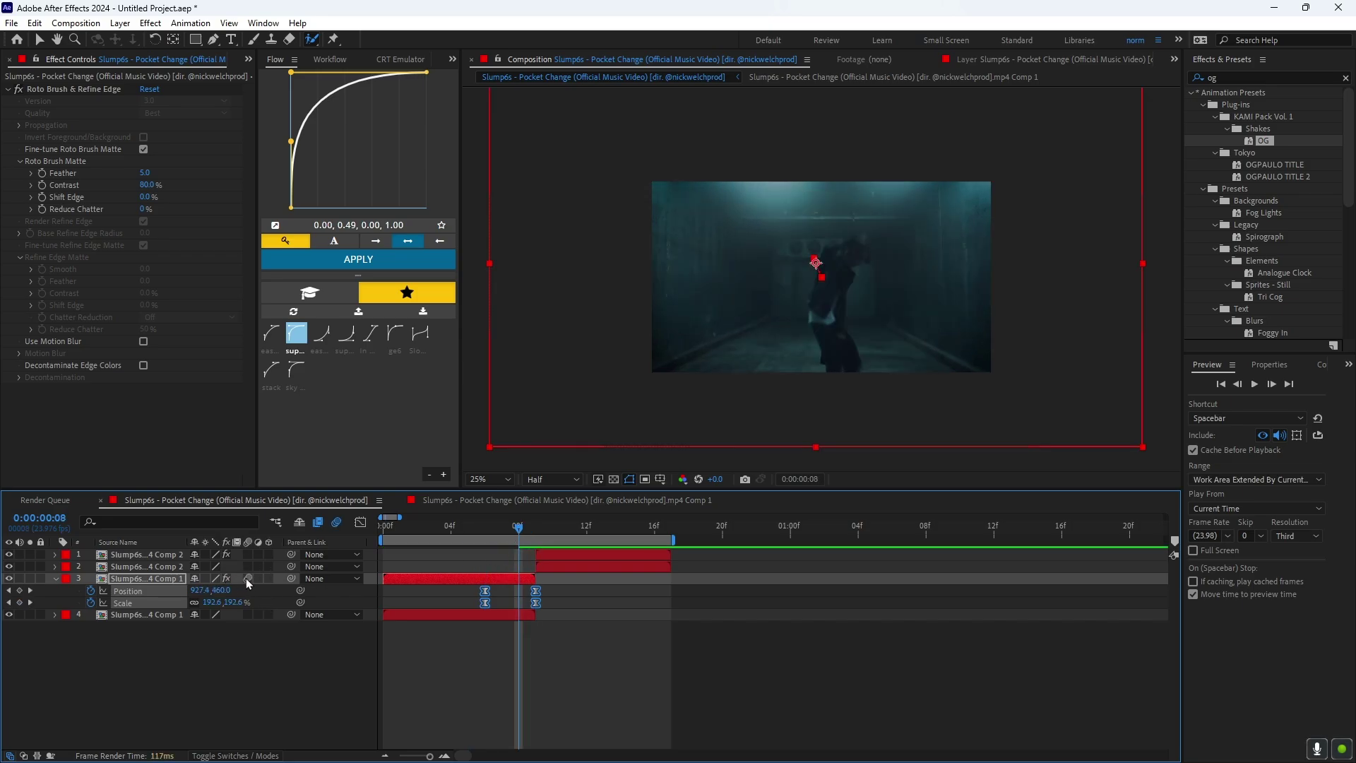
left_click_drag(499, 531, 346, 529)
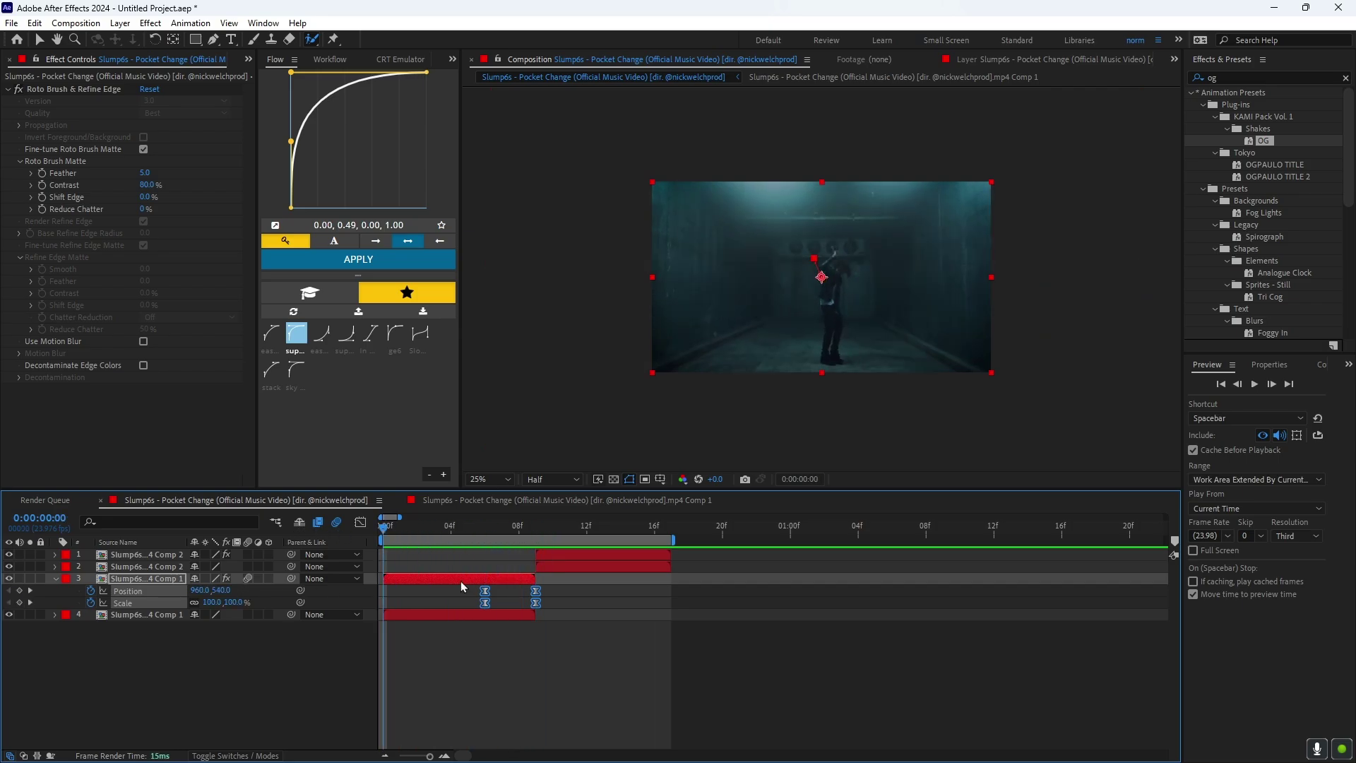
left_click(498, 597)
mouse_move(499, 612)
left_mouse_down()
mouse_move(483, 590)
mouse_move(486, 613)
left_mouse_up()
key("ctrl+z")
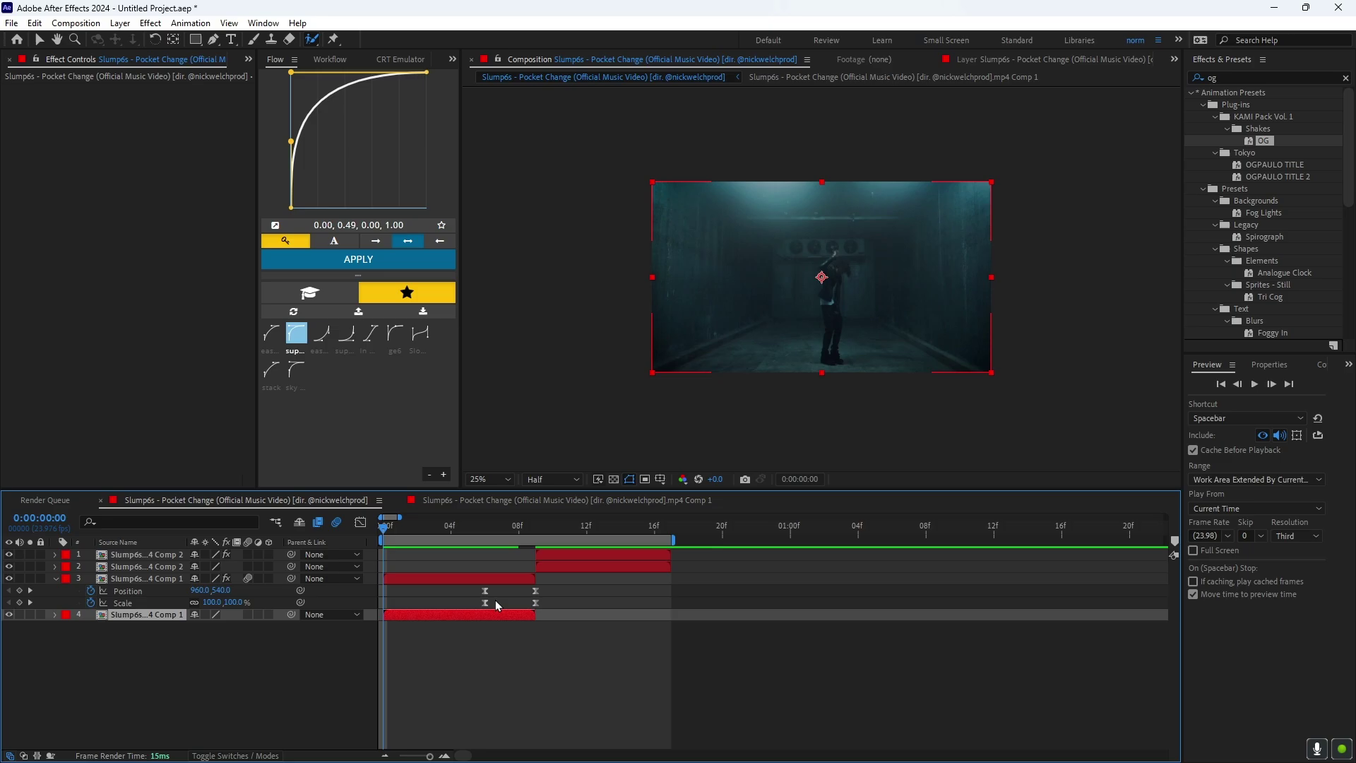
left_click(490, 595)
key("space")
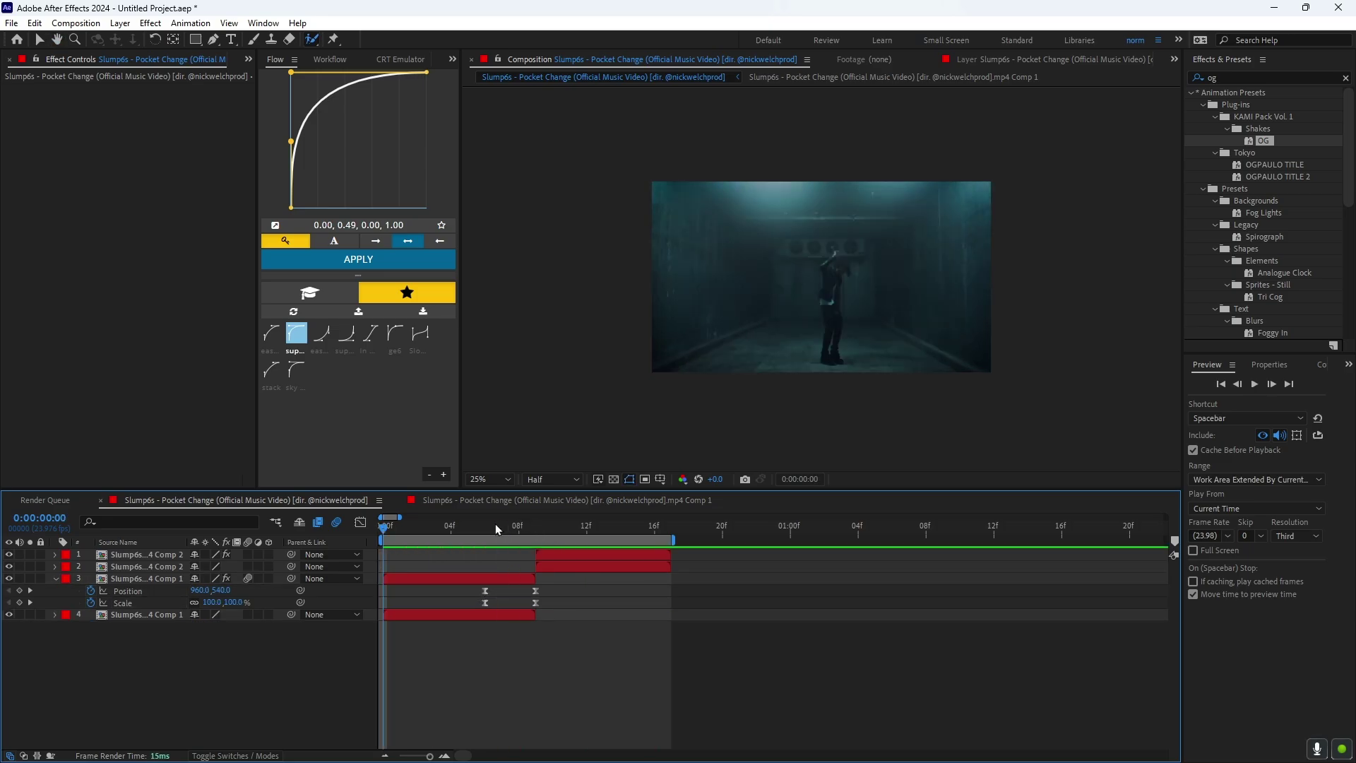
left_click_drag(475, 530, 483, 537)
left_click(500, 582)
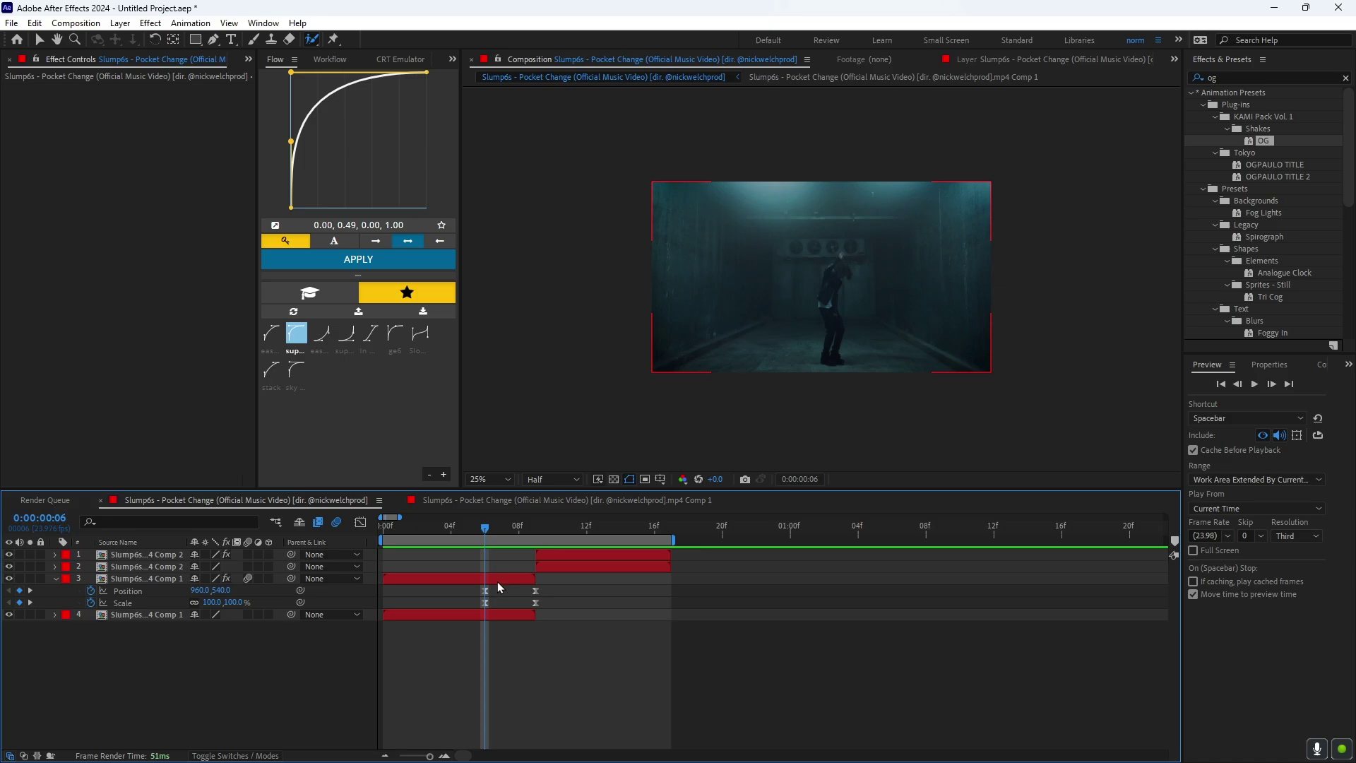
Apply S_Blur to the performer layer via the effect search
key("ctrl+space")
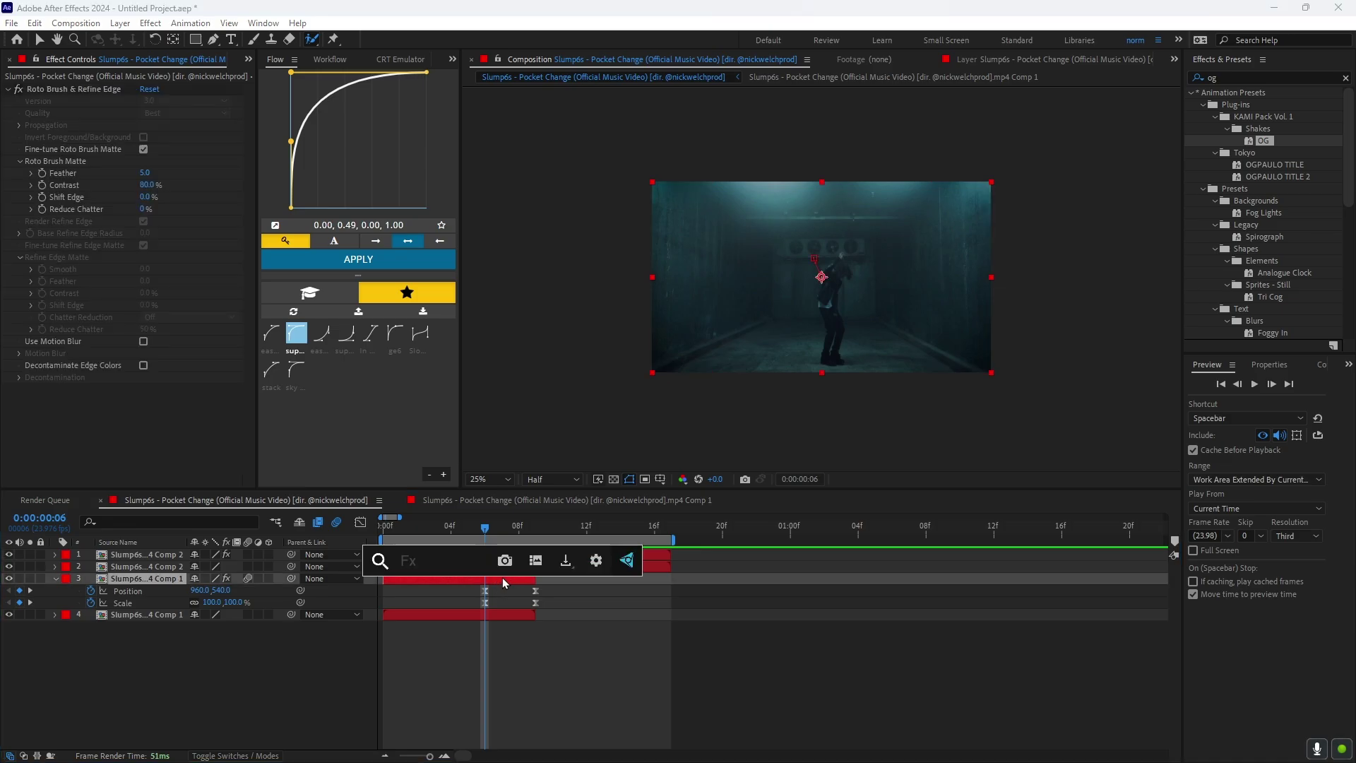
type("blur")
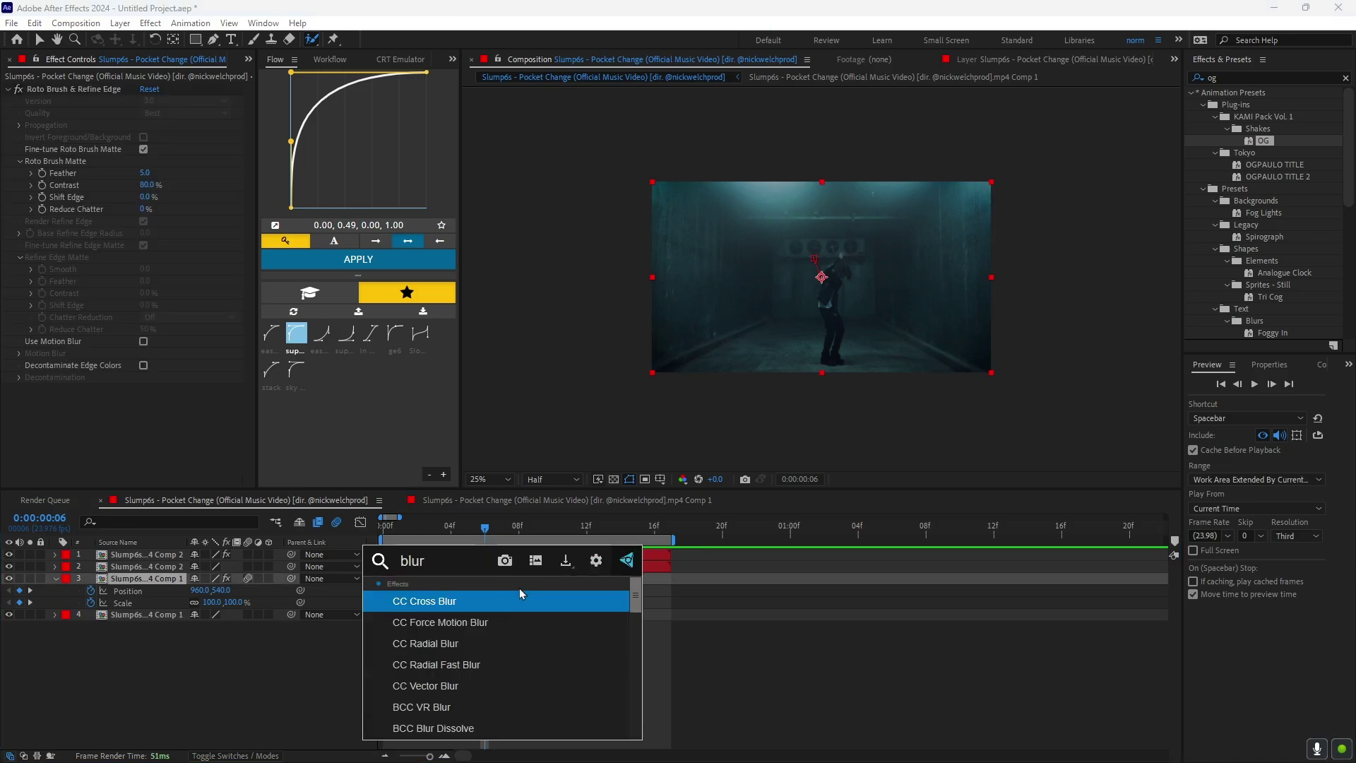
left_click(399, 565)
type("S_")
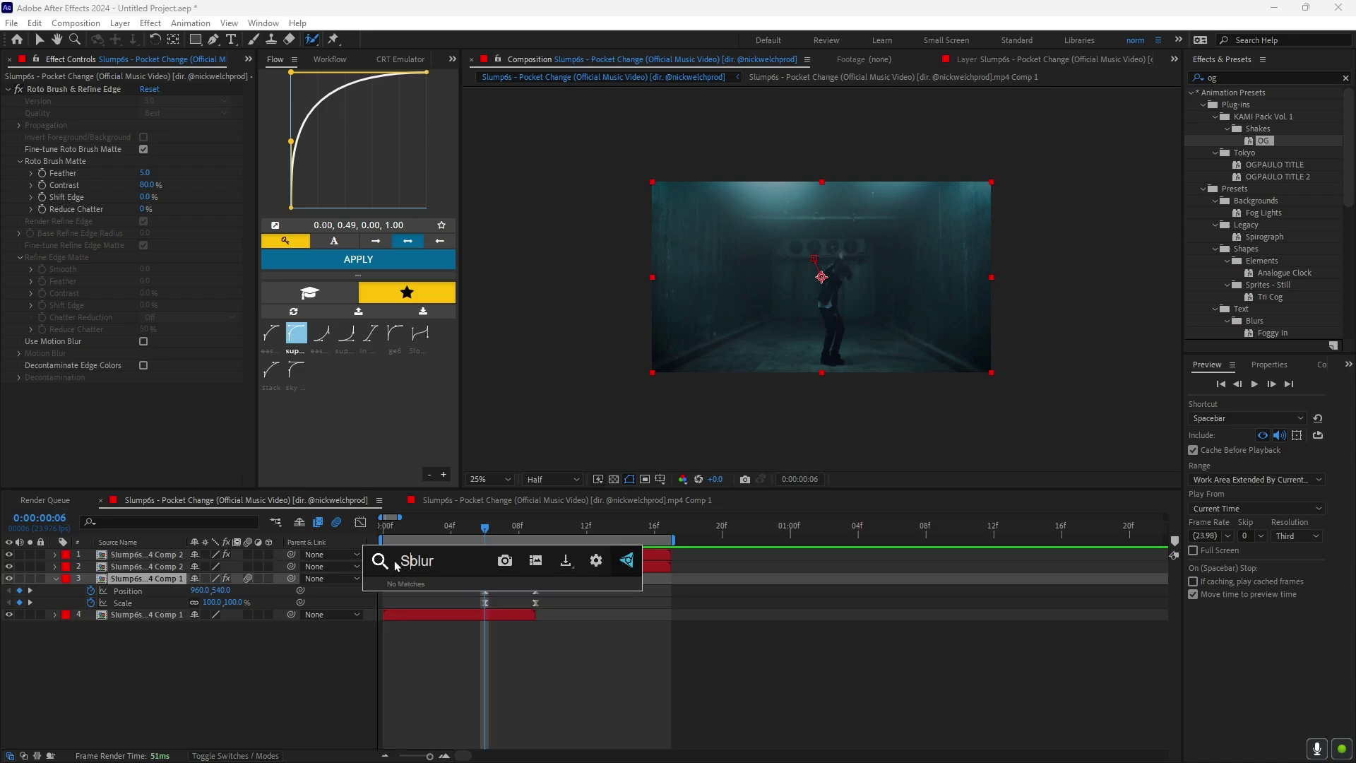
left_click(407, 600)
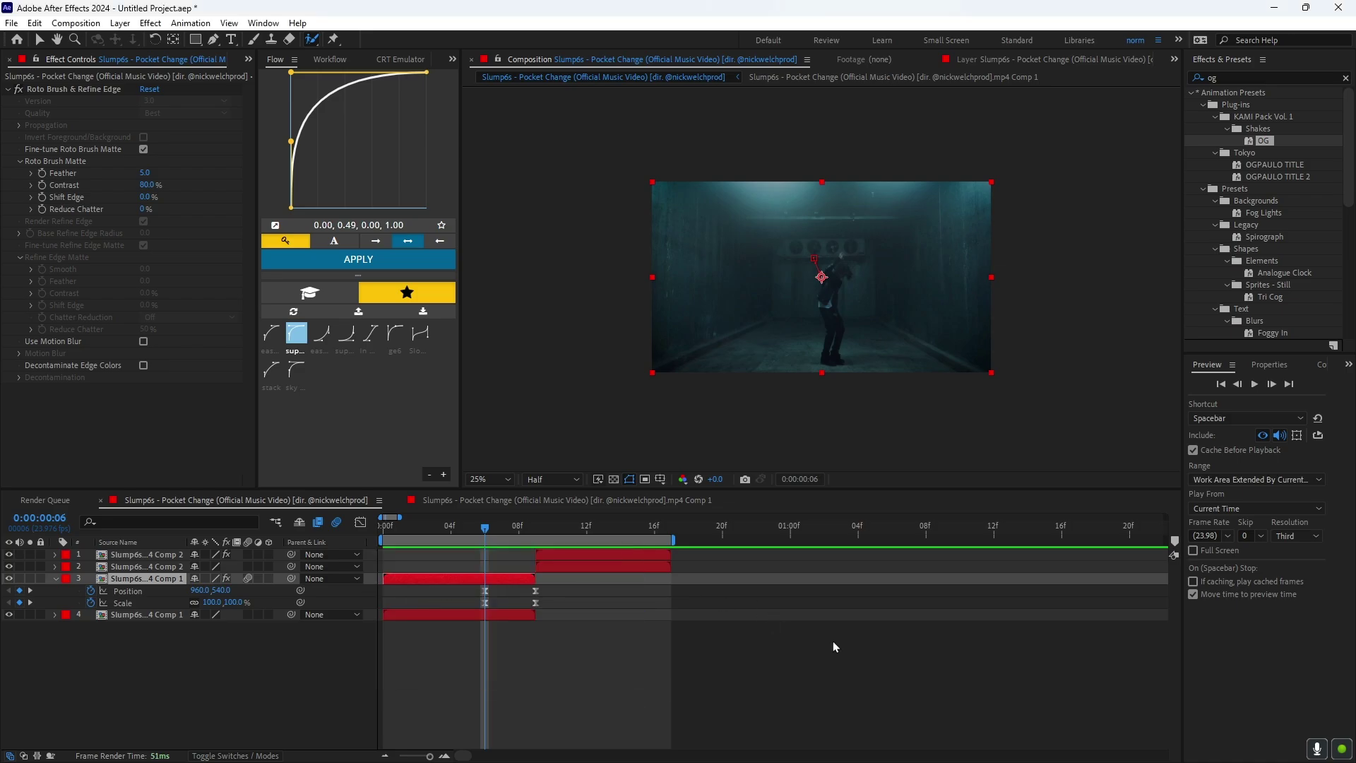
key("v")
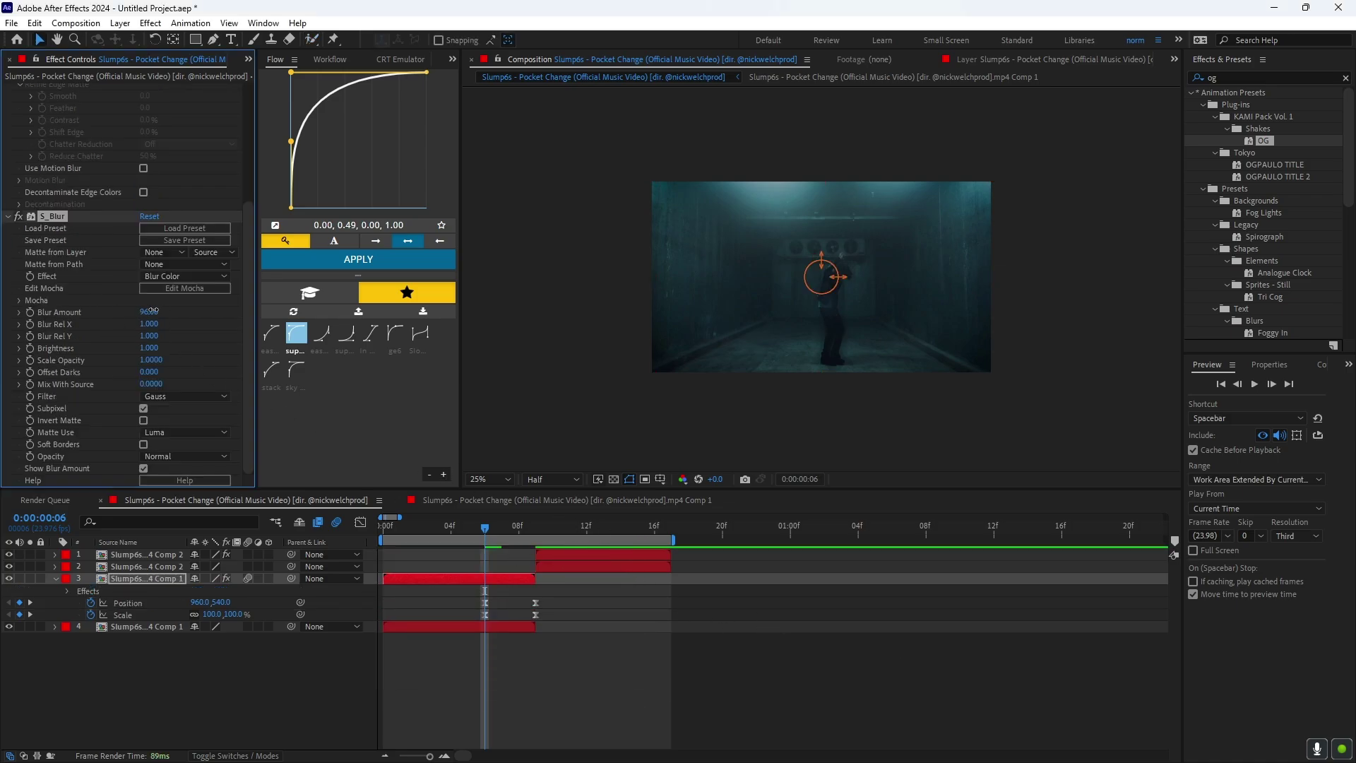
Keyframe Blur Amount at 0 on frame 6 and 45 on frame 9
left_click_drag(149, 312, 2, 344)
left_click(30, 313)
key("u")
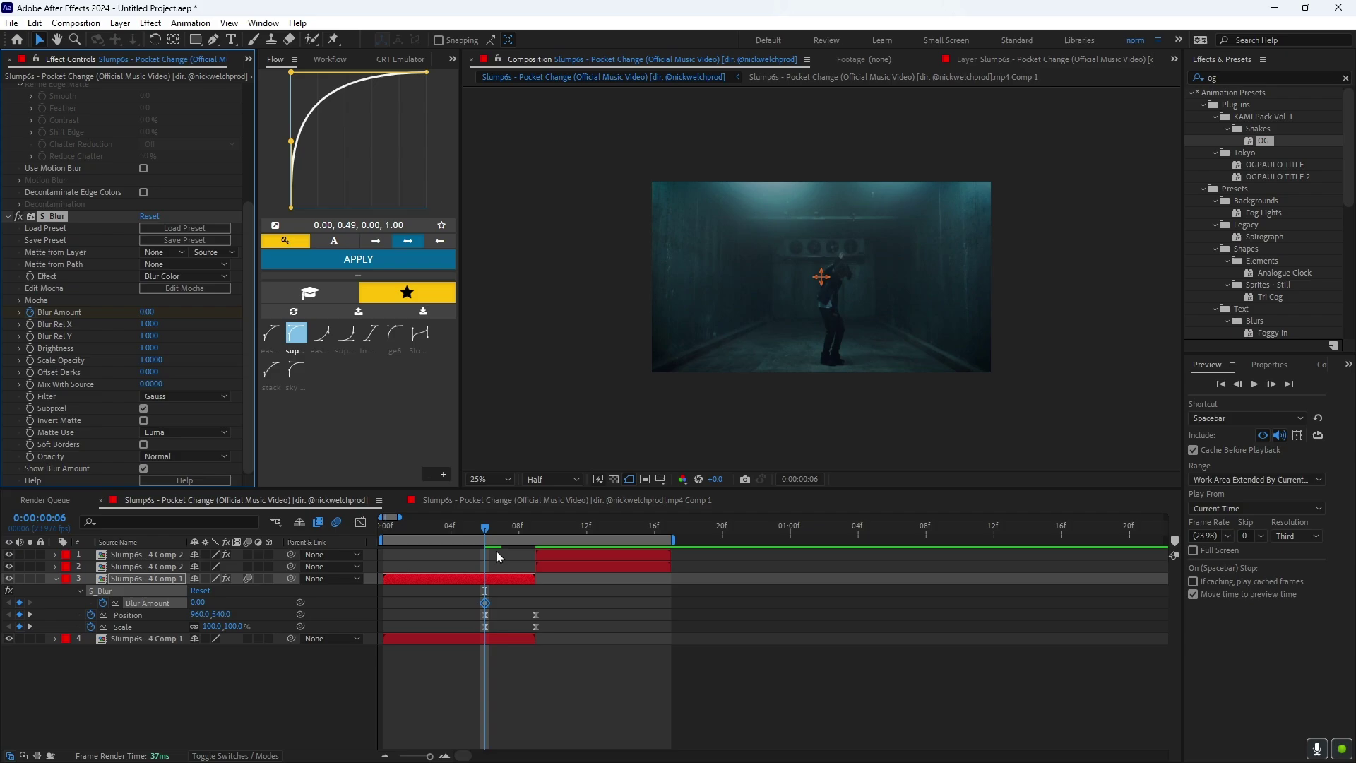
left_click_drag(486, 528, 534, 540)
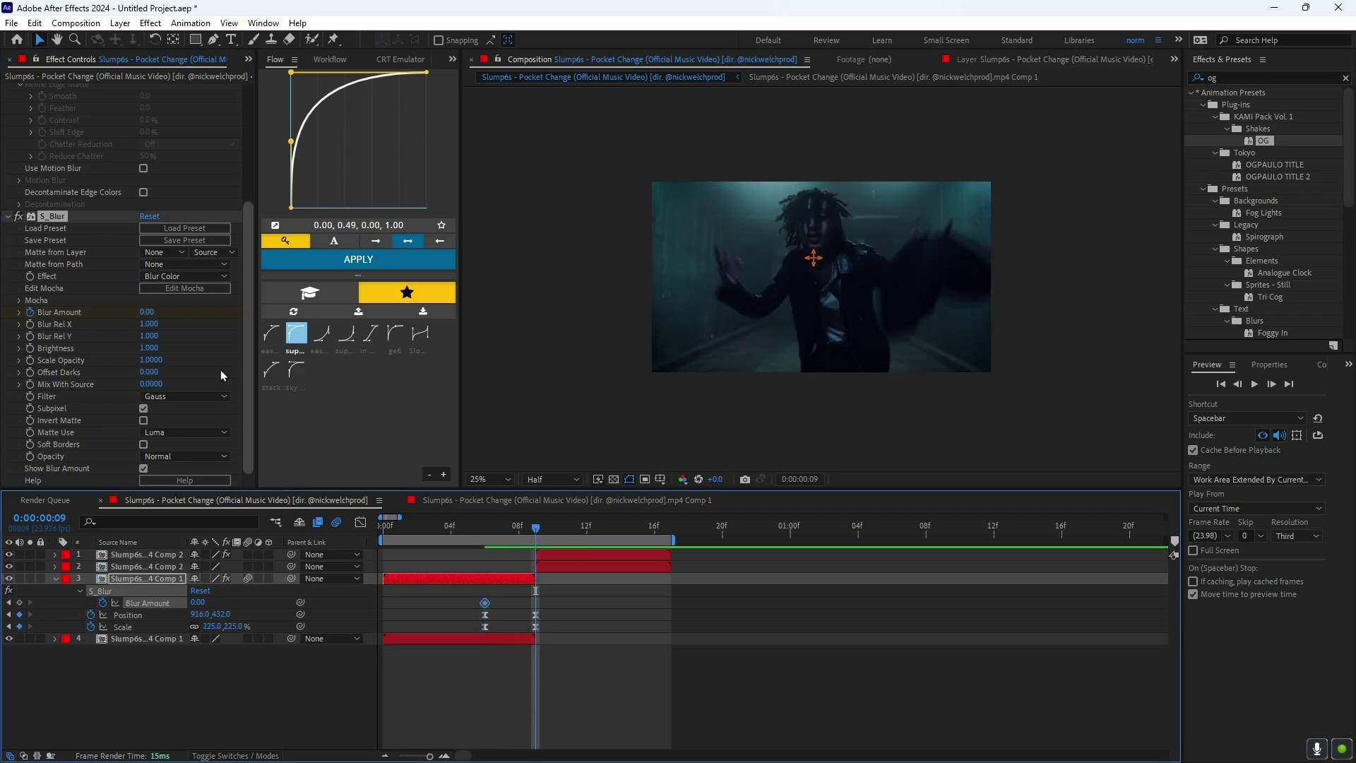
left_click(149, 314)
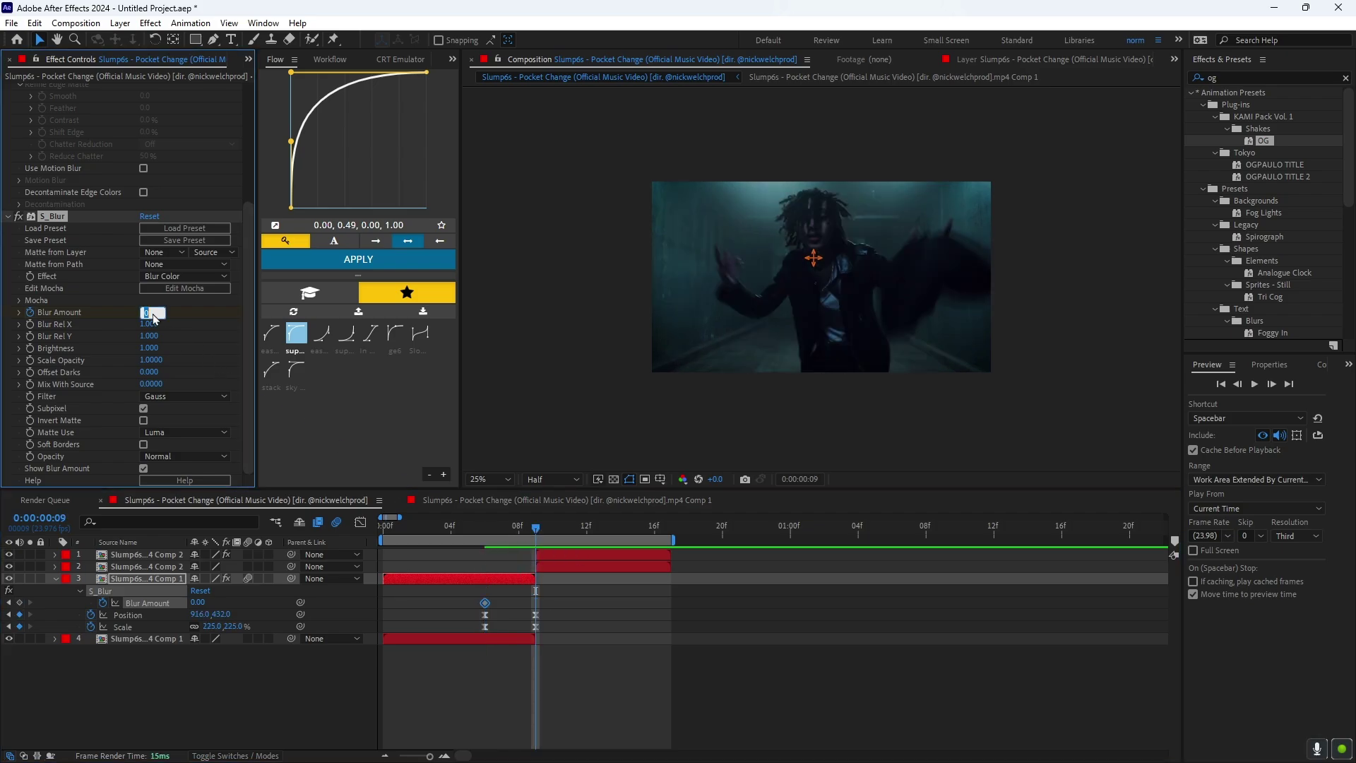
type("45")
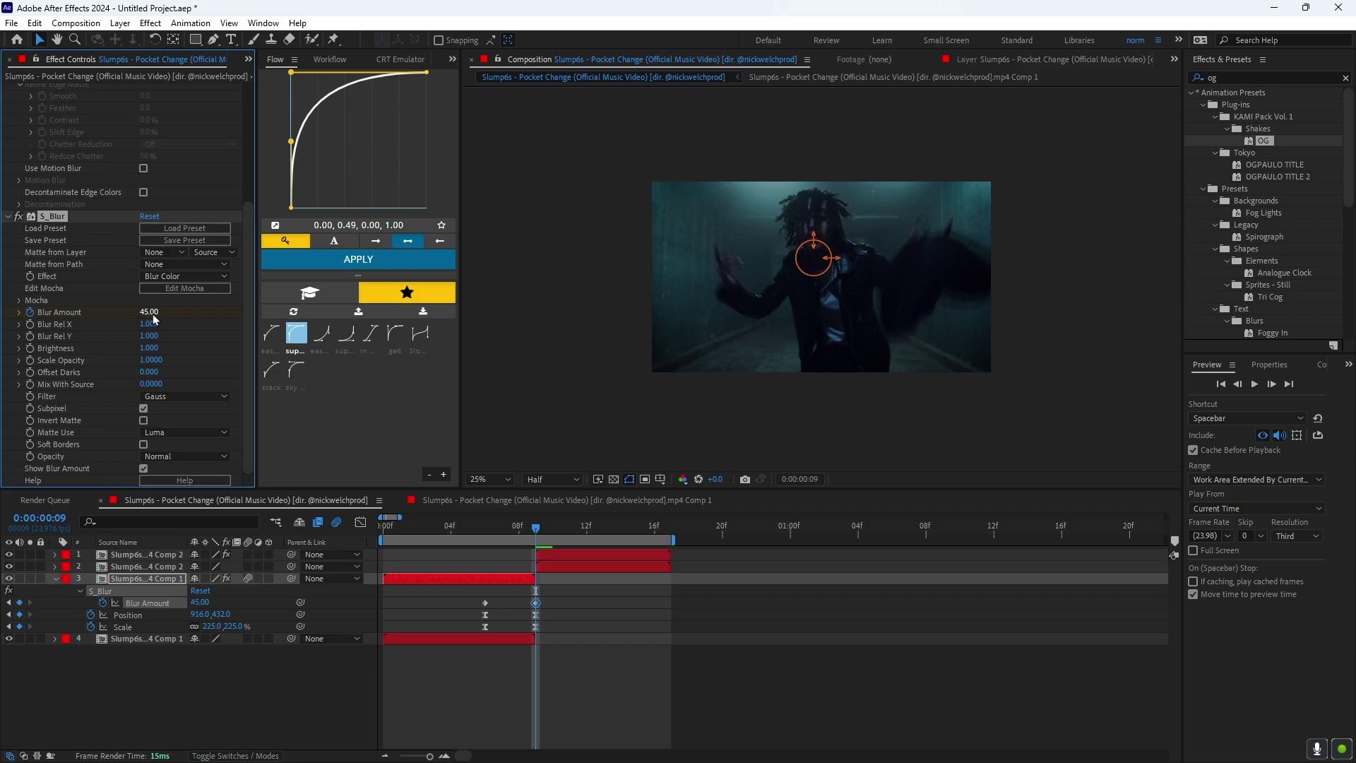
key("Return")
mouse_move(530, 530)
left_mouse_down()
mouse_move(494, 528)
mouse_move(592, 543)
mouse_move(536, 547)
left_mouse_up()
Apply S_Blur to the top performer layer
left_click(548, 553)
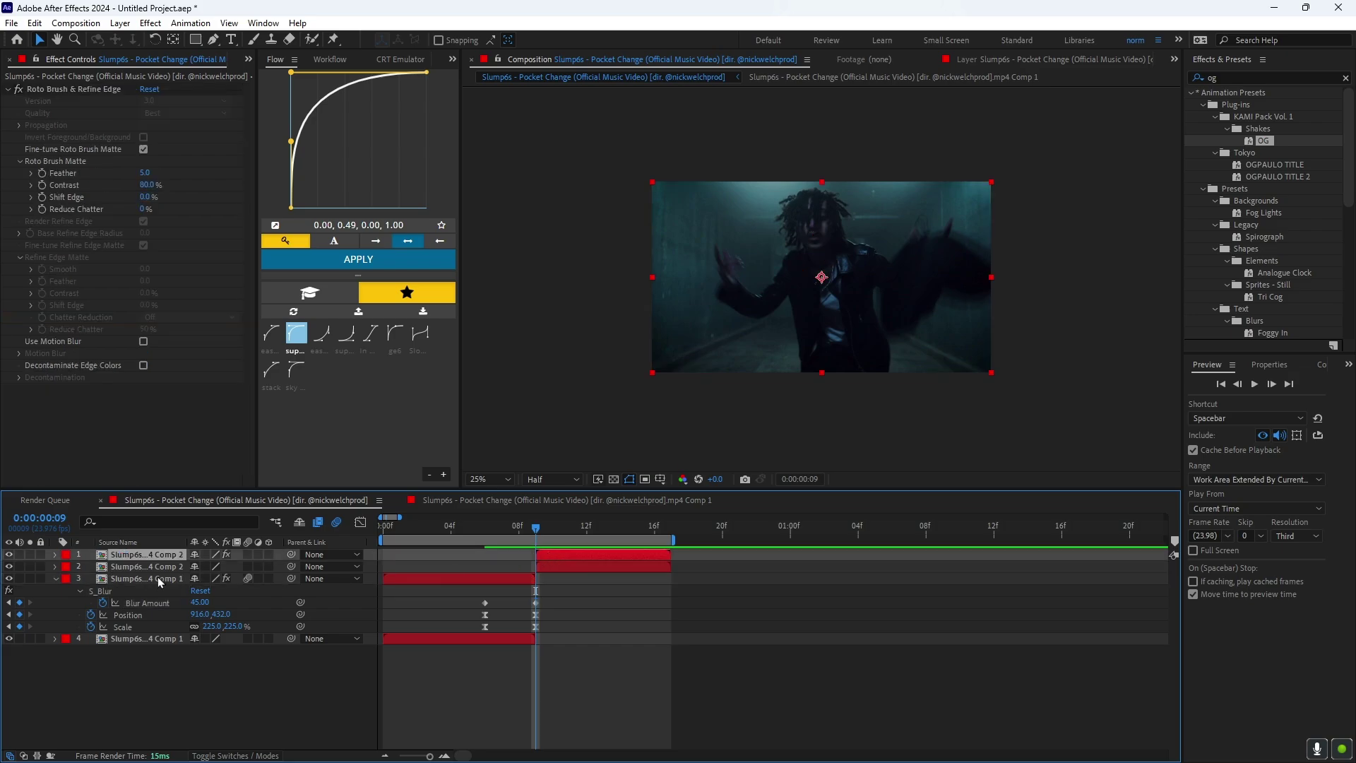
left_click(57, 579)
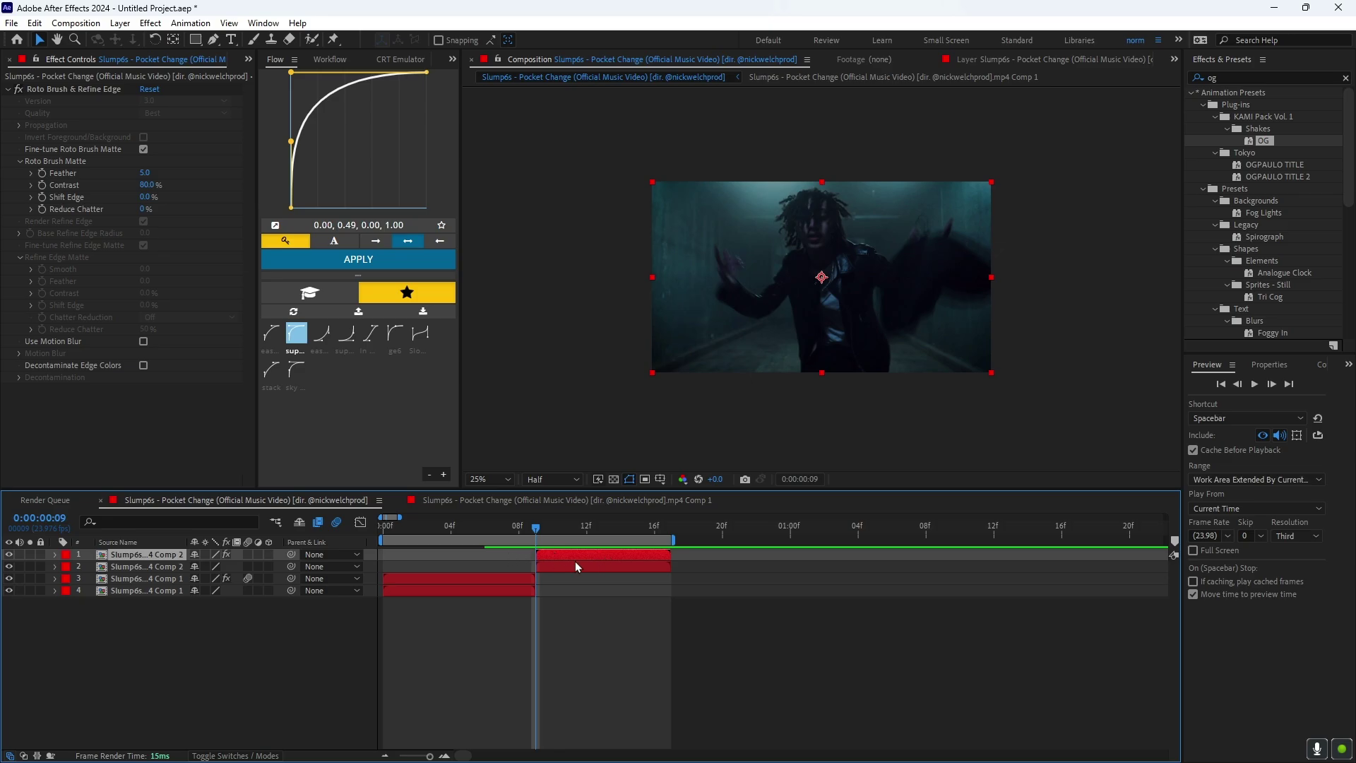
key("ctrl+space")
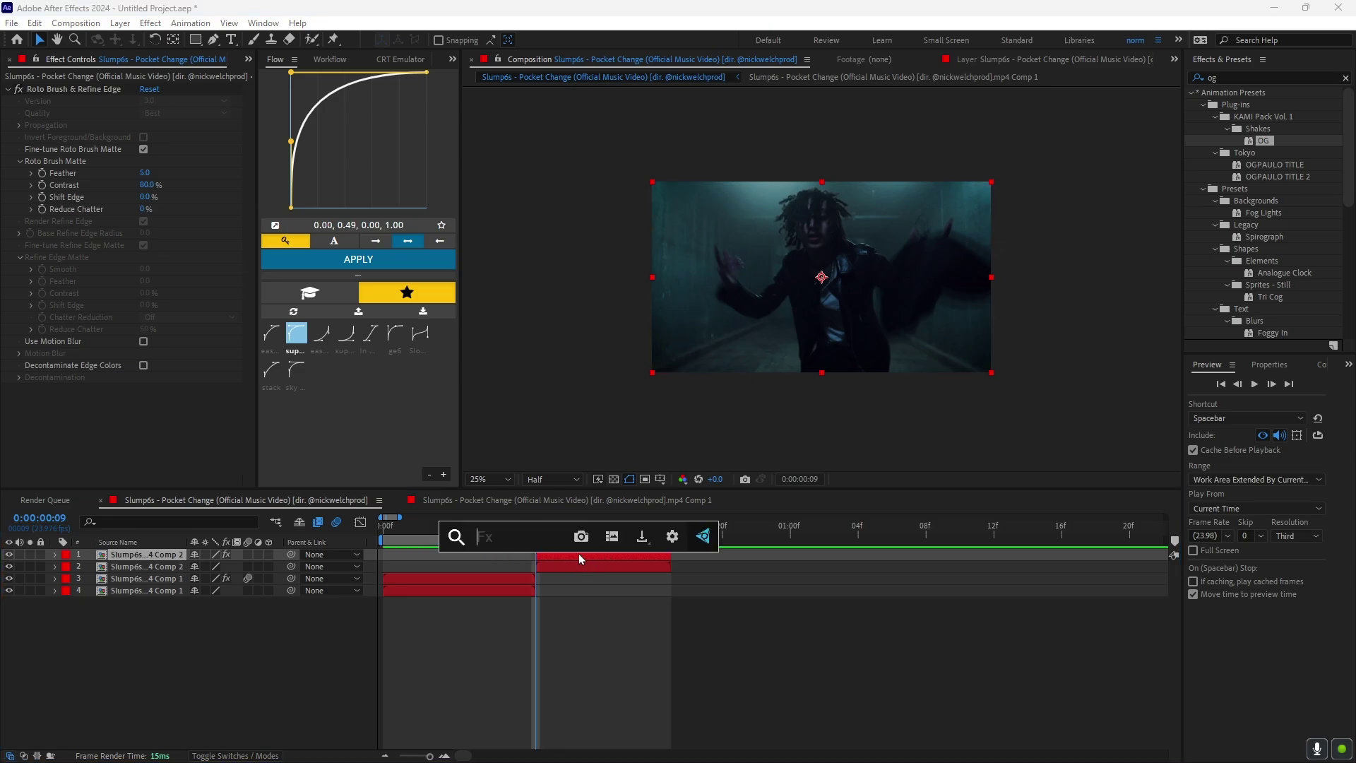
key("Escape")
key("ctrl+space")
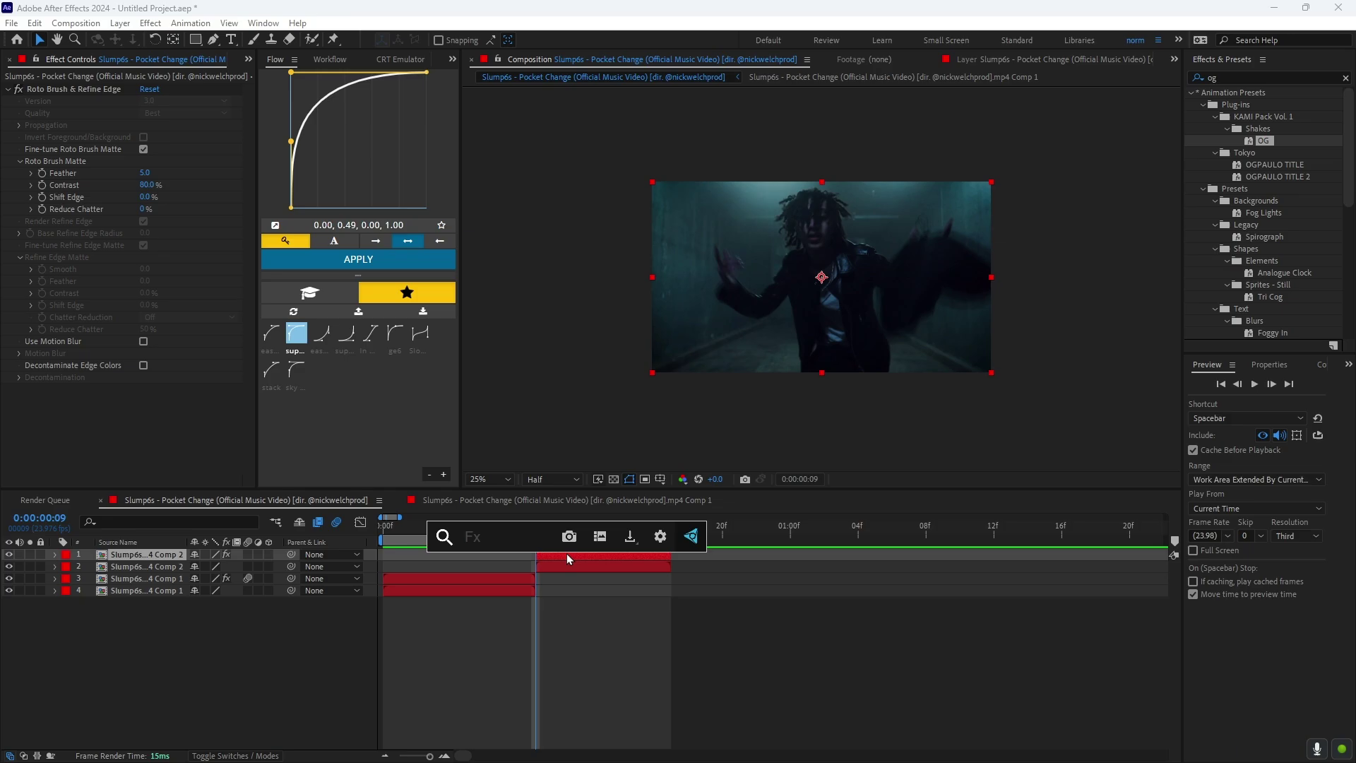
type("S")
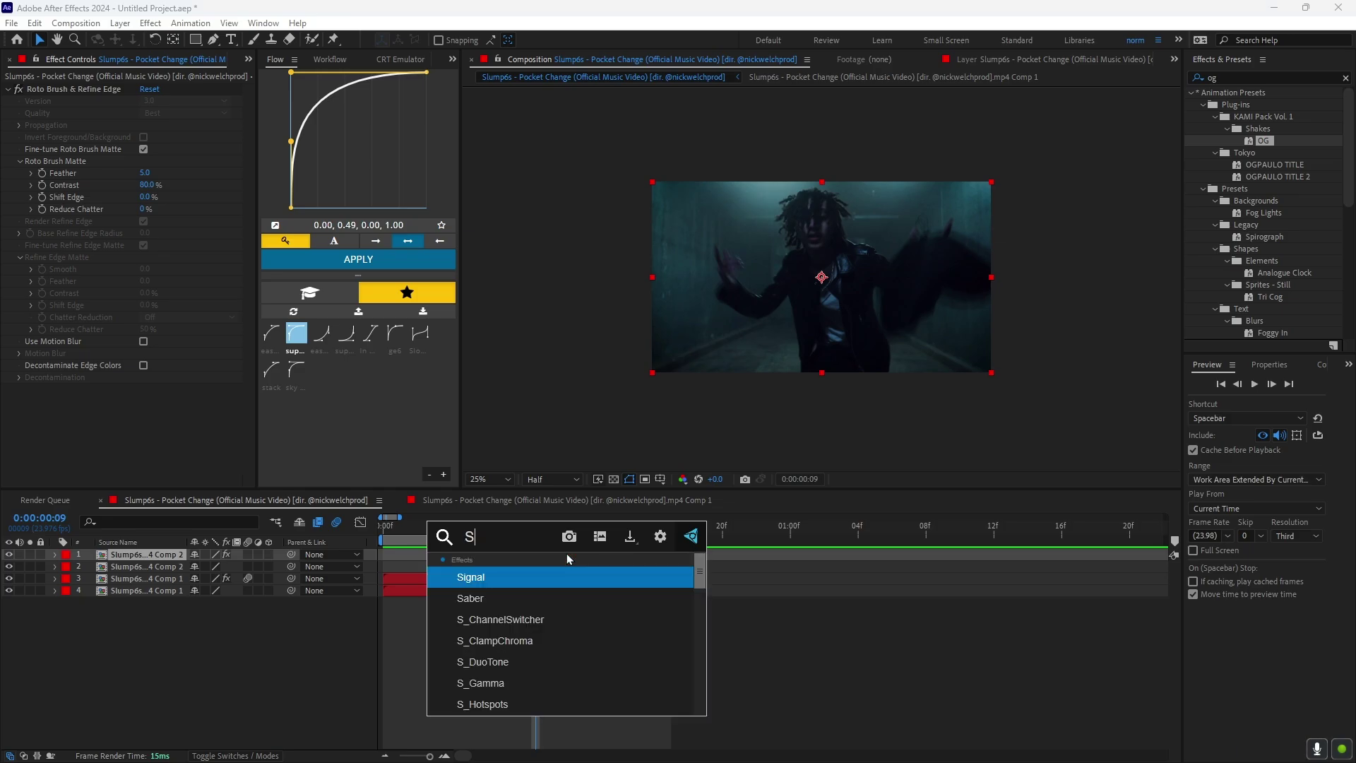
type("_blur")
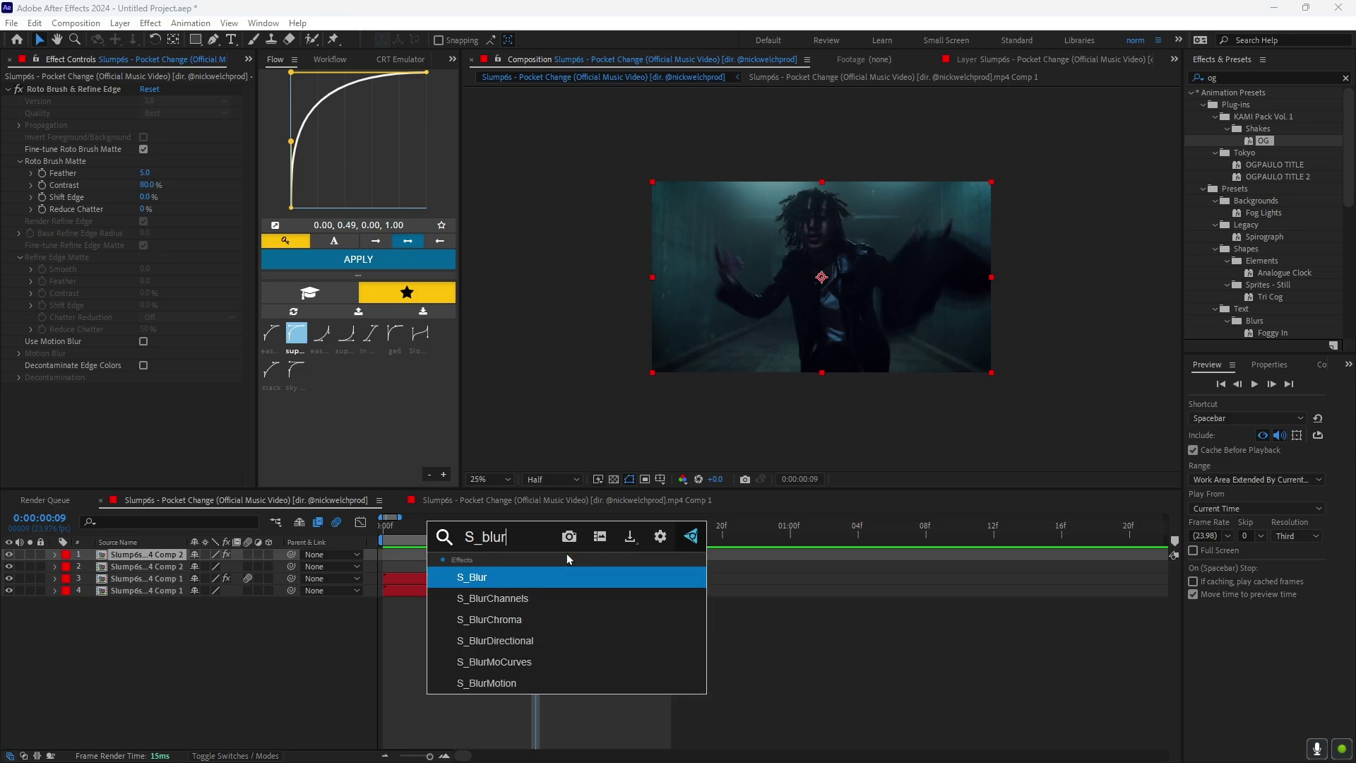
key("Return")
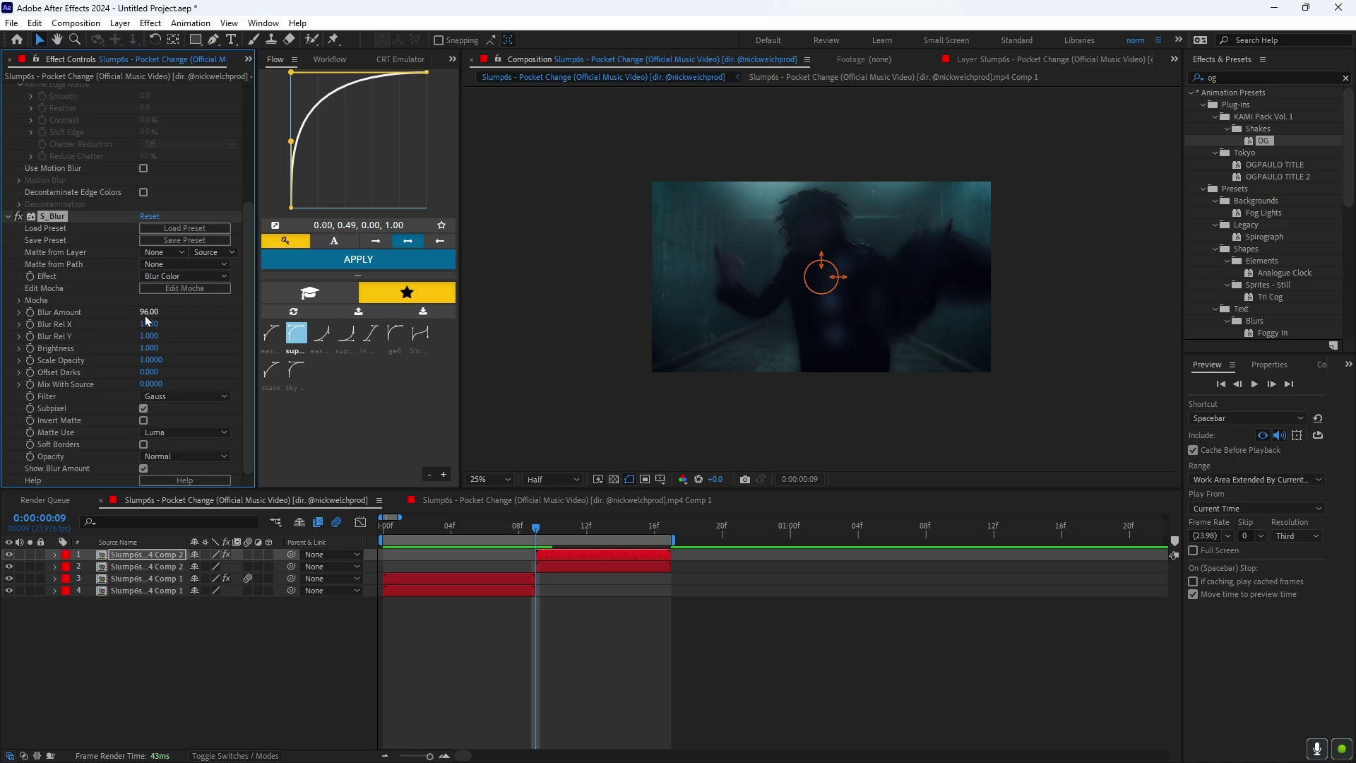
Keyframe Blur Amount at 0 and move that keyframe to about 12f
left_click(30, 311)
left_click(146, 316)
type("0")
key("Return")
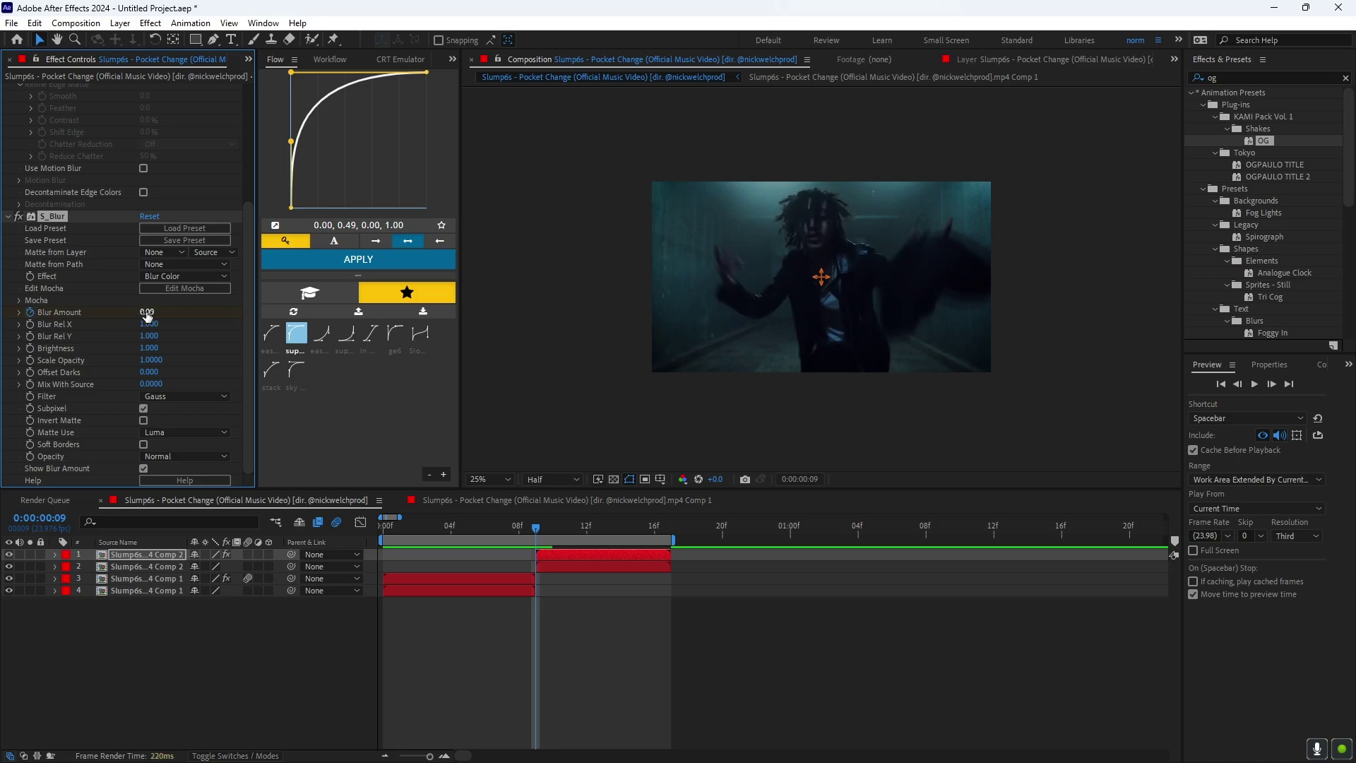
key("u")
left_click_drag(536, 578, 579, 579)
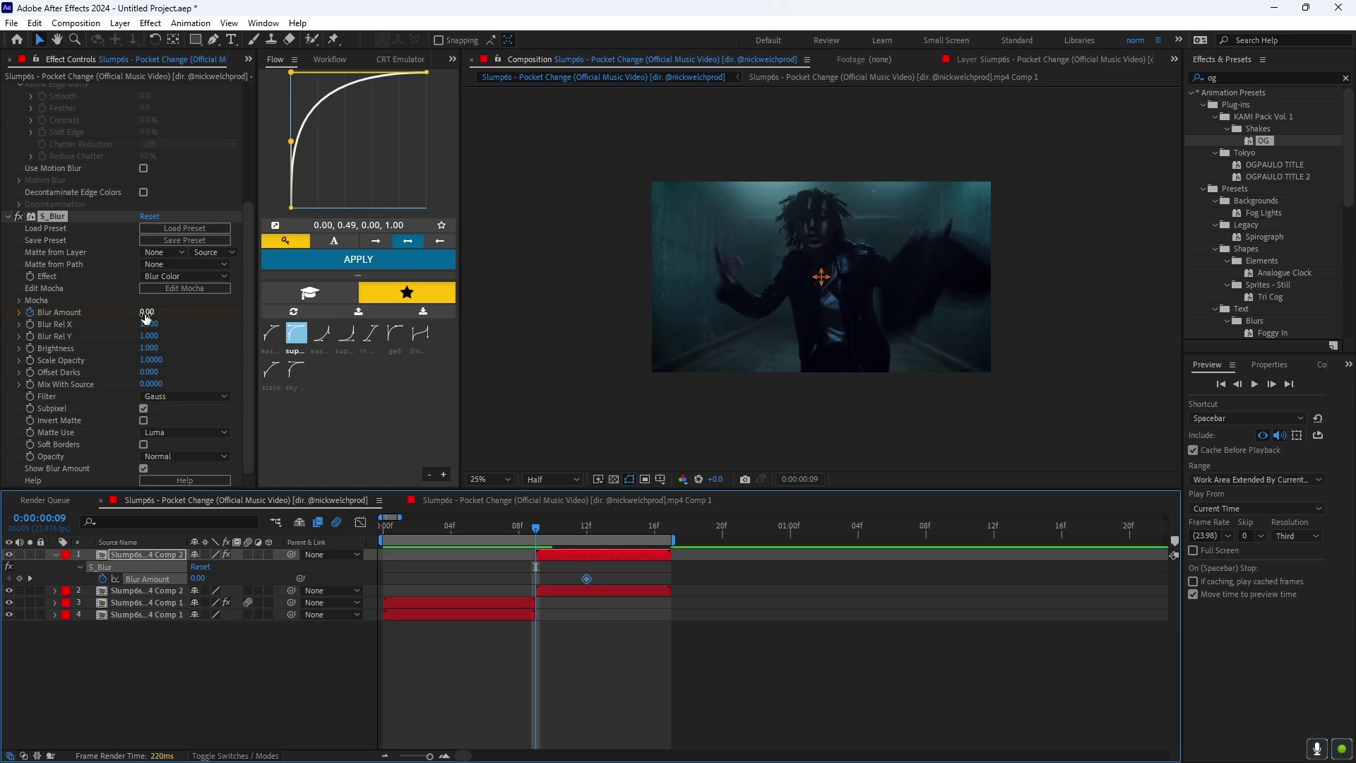
Raise Blur Amount to 173 at frame 9 and preview the blur transition
left_click_drag(149, 313, 310, 341)
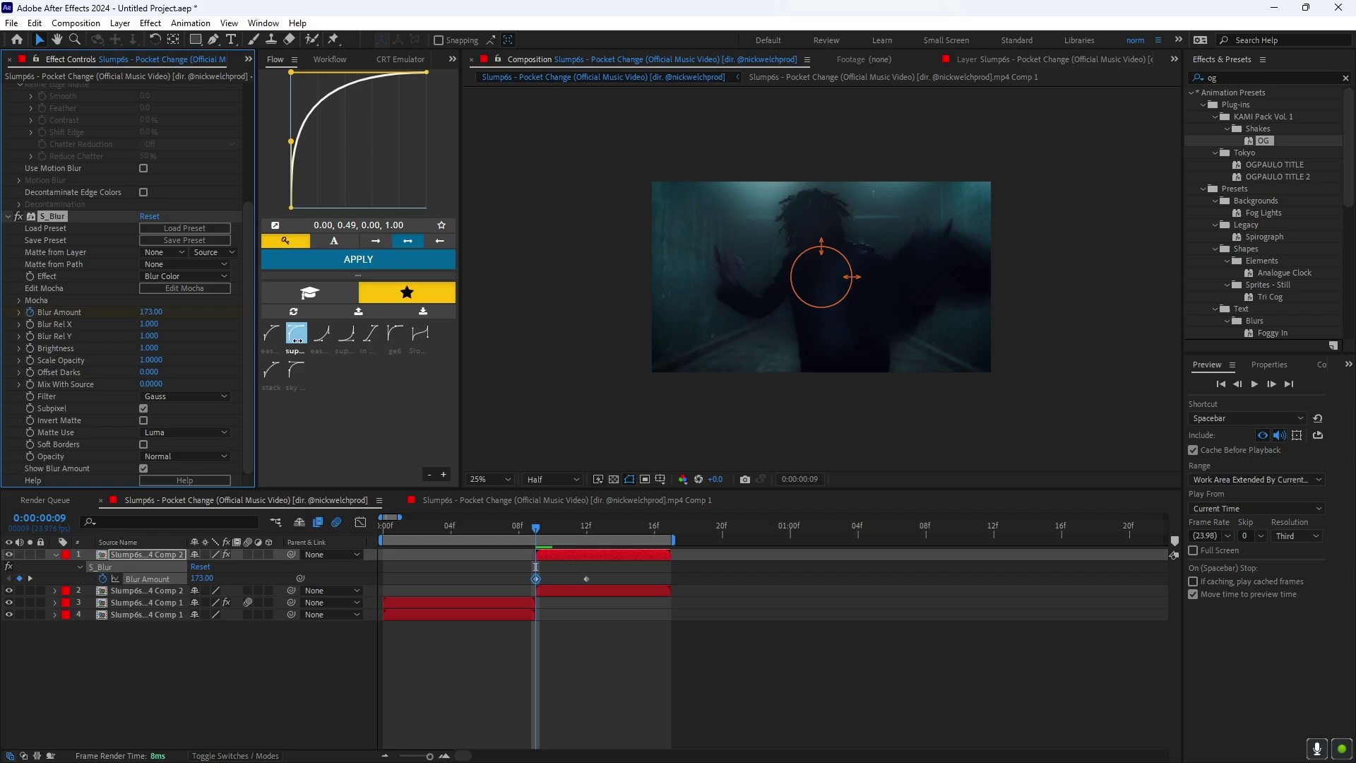
left_click(646, 640)
left_click_drag(531, 529, 381, 531)
key("space")
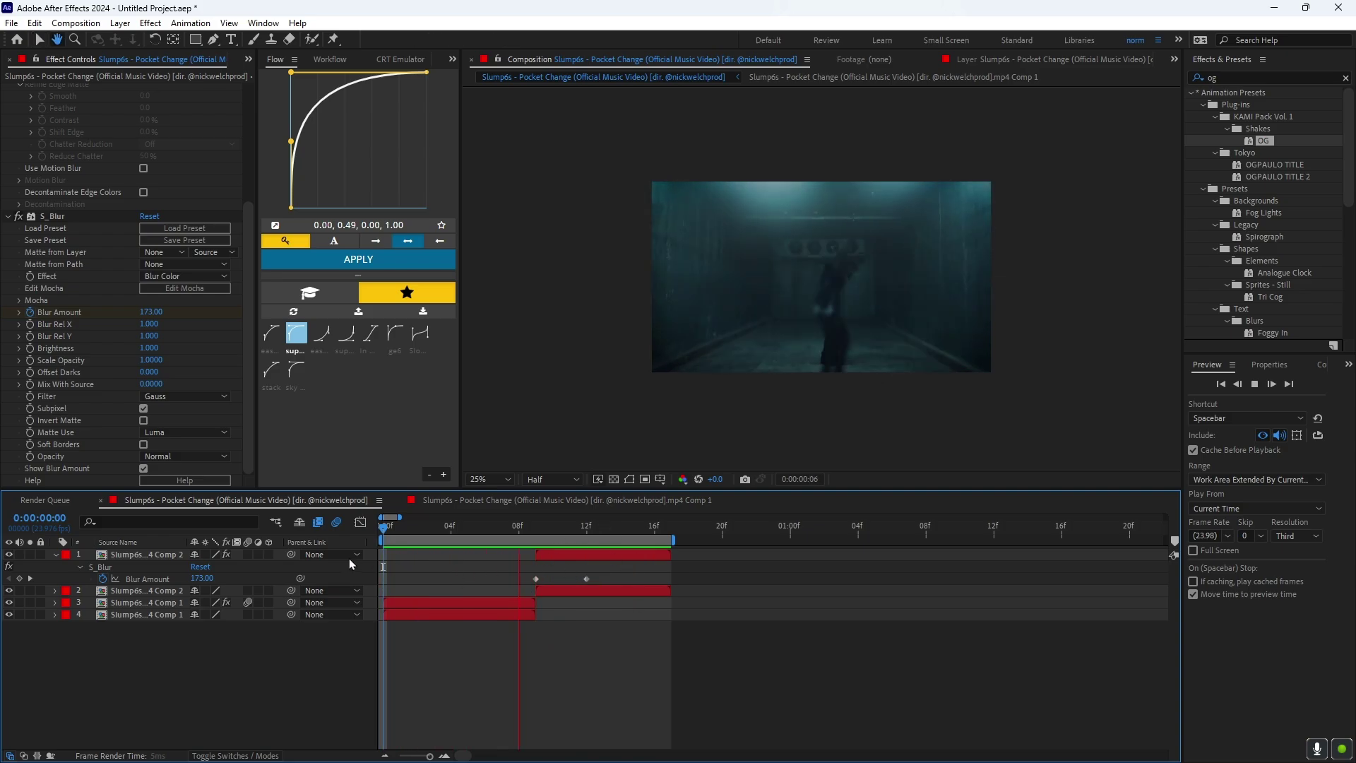
key("space")
left_click(54, 555)
left_click(531, 535)
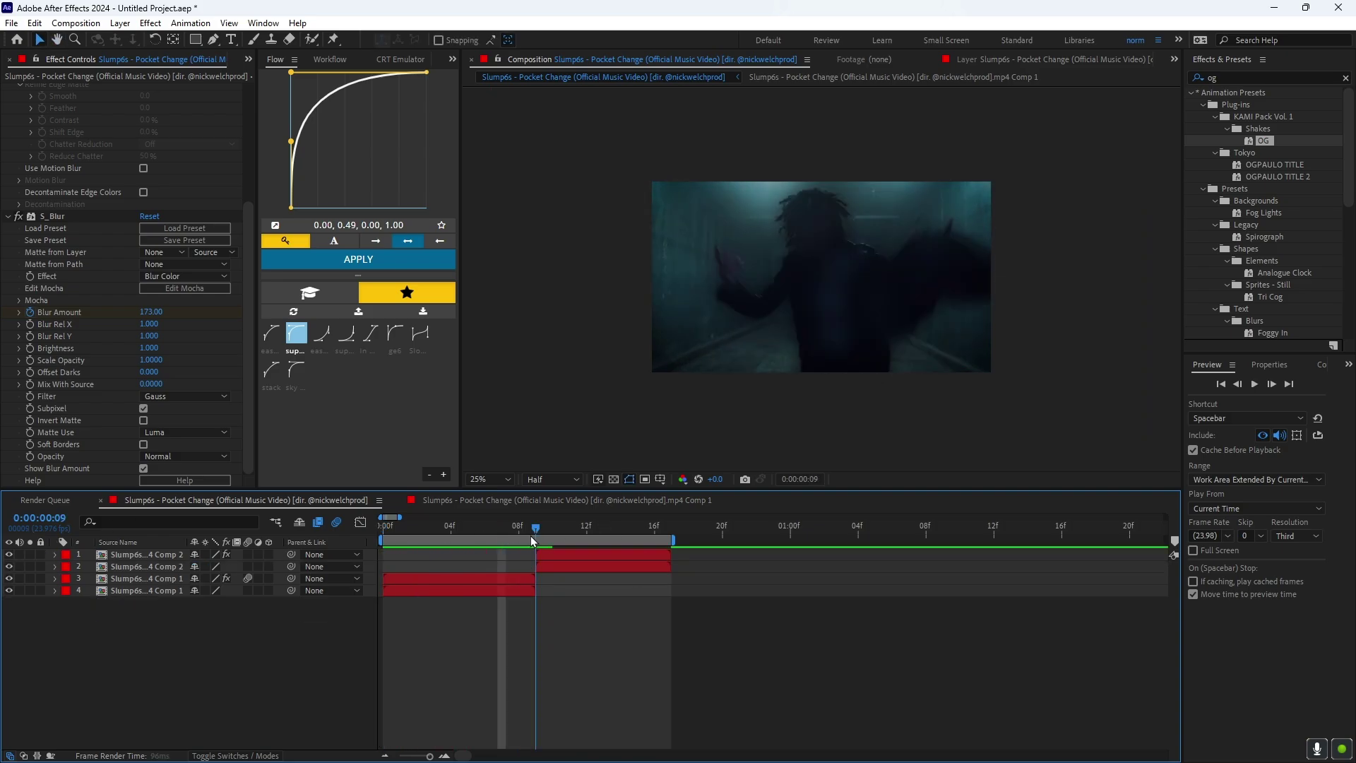
Add footagecrate-particle-burst-1.mov as a new top layer and set the viewer to Fit
left_click(248, 60)
left_click(262, 71)
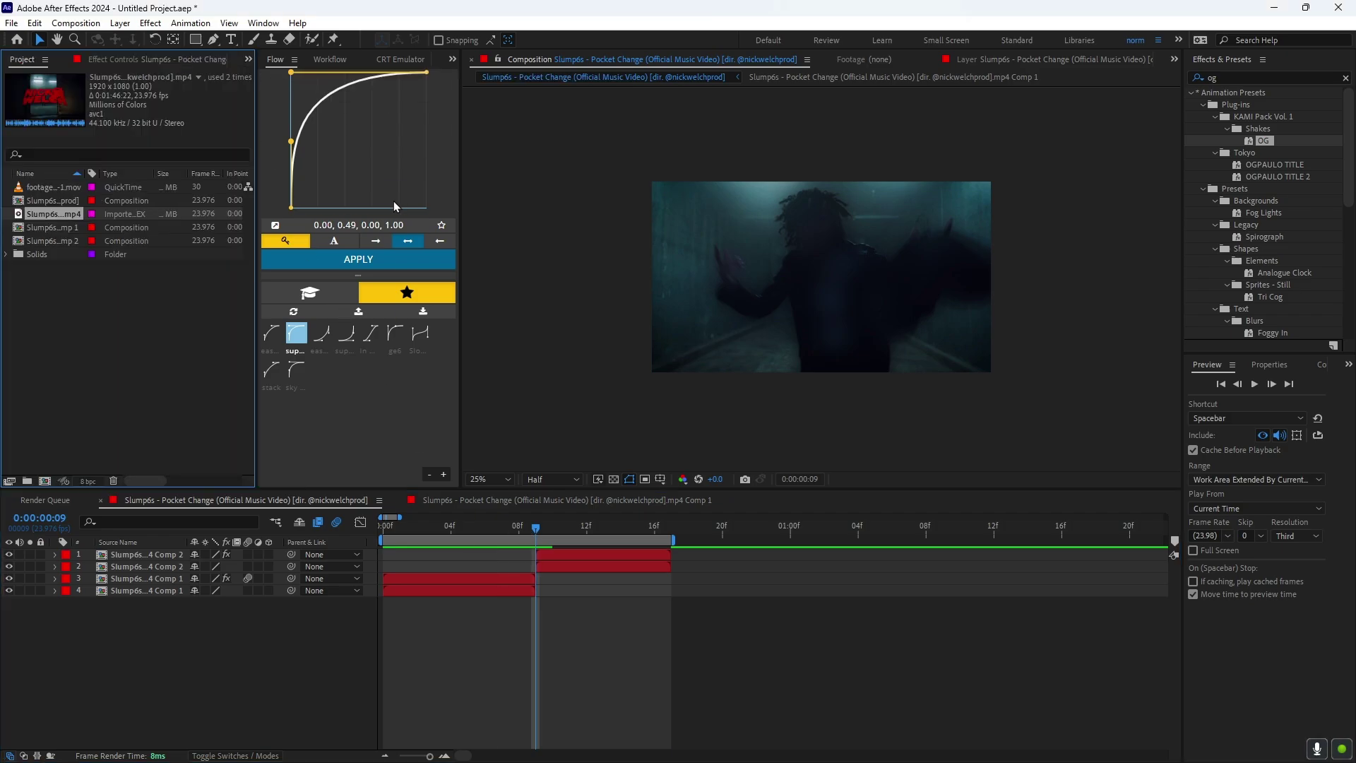
left_click(116, 187)
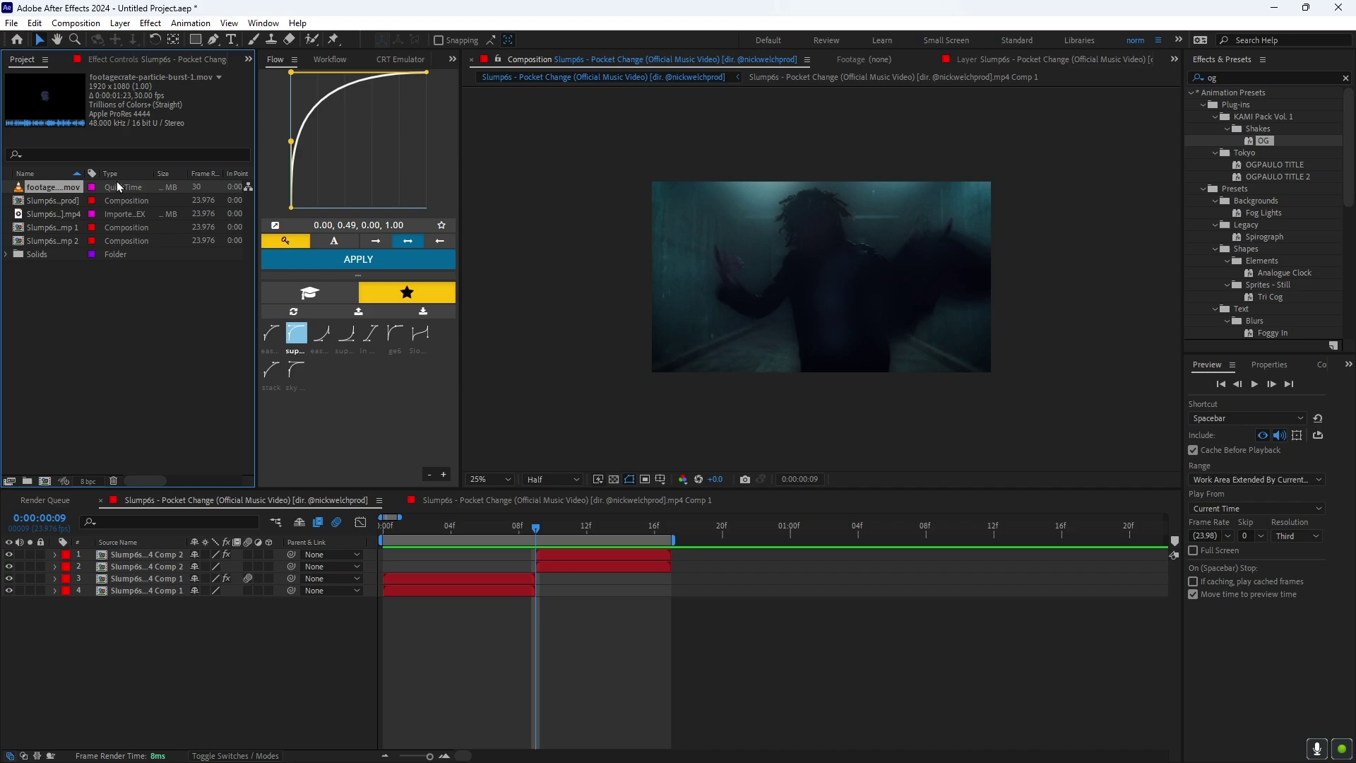
left_click_drag(47, 186, 574, 523)
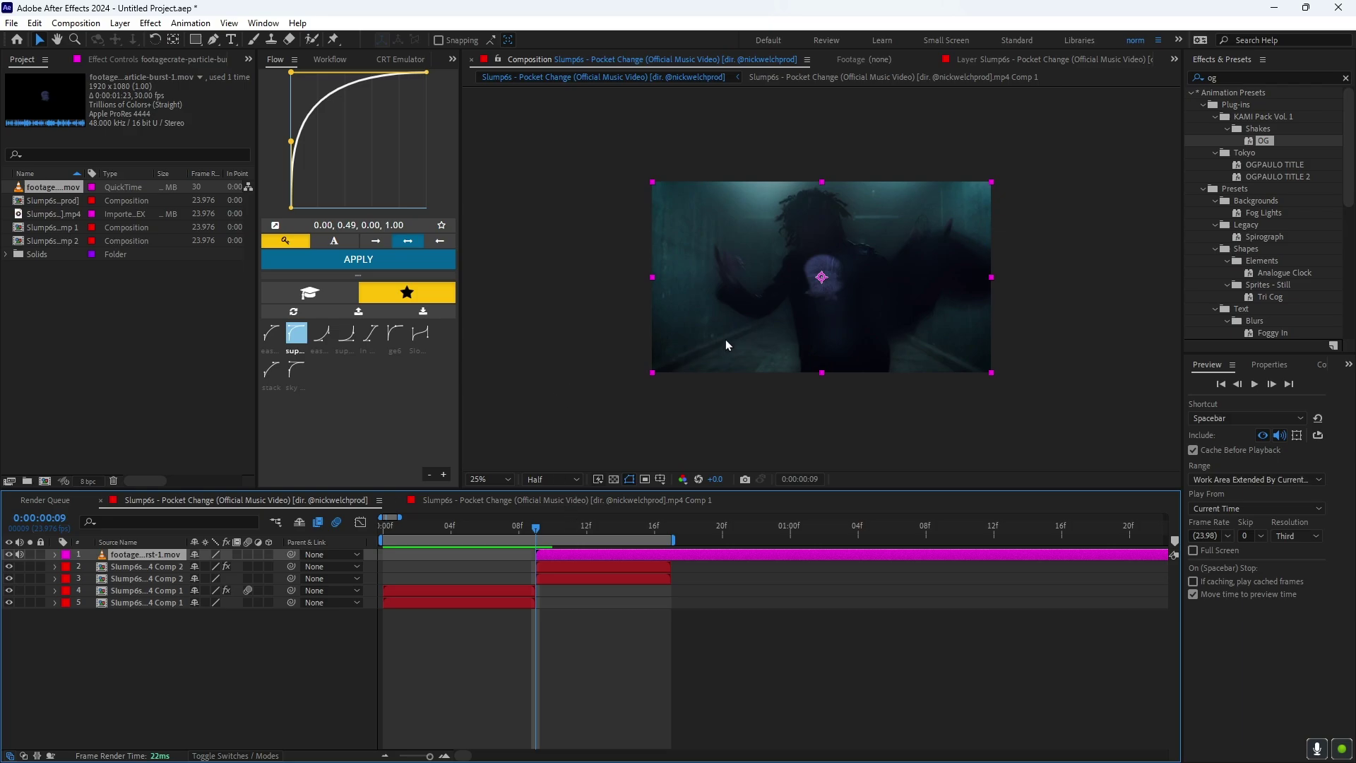
left_click(487, 481)
left_click(497, 491)
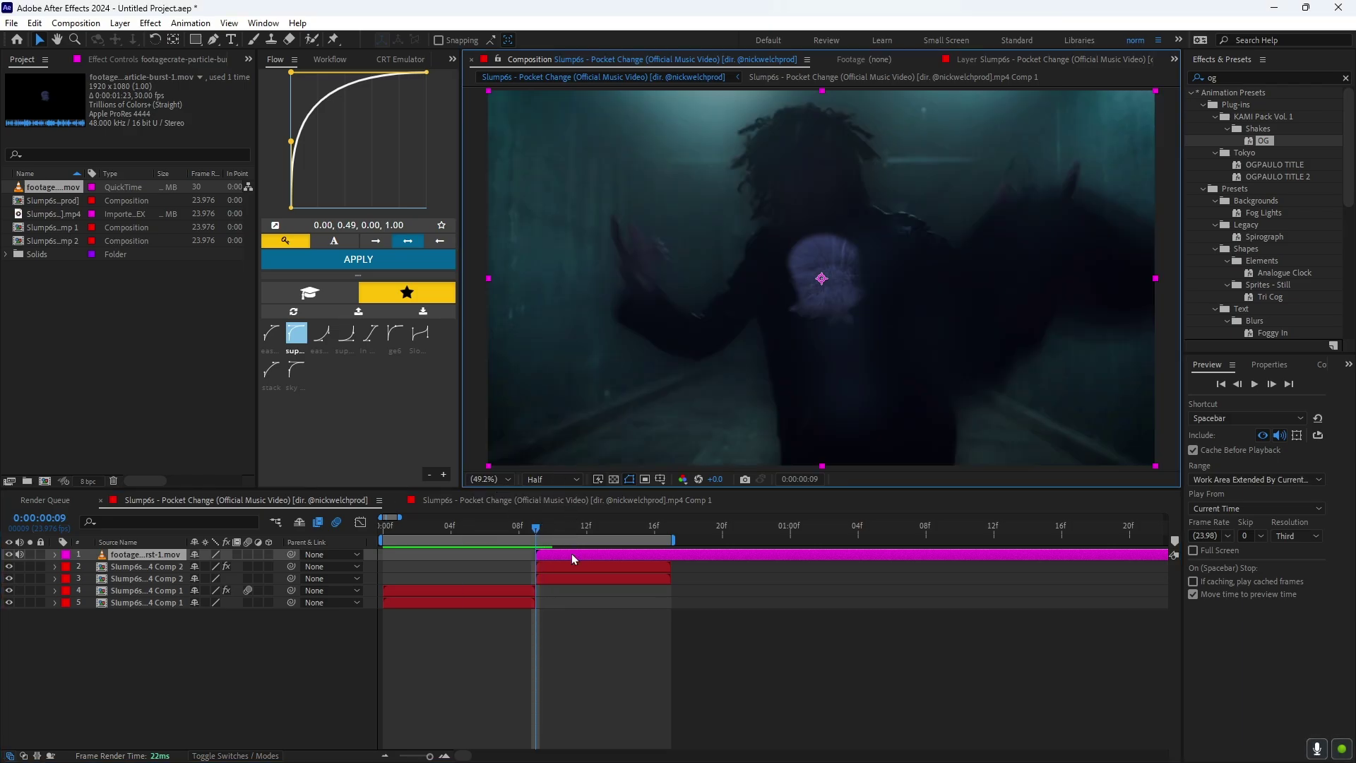
Split the particle layer at frame 9 and delete the earlier piece
left_click_drag(570, 554, 517, 556)
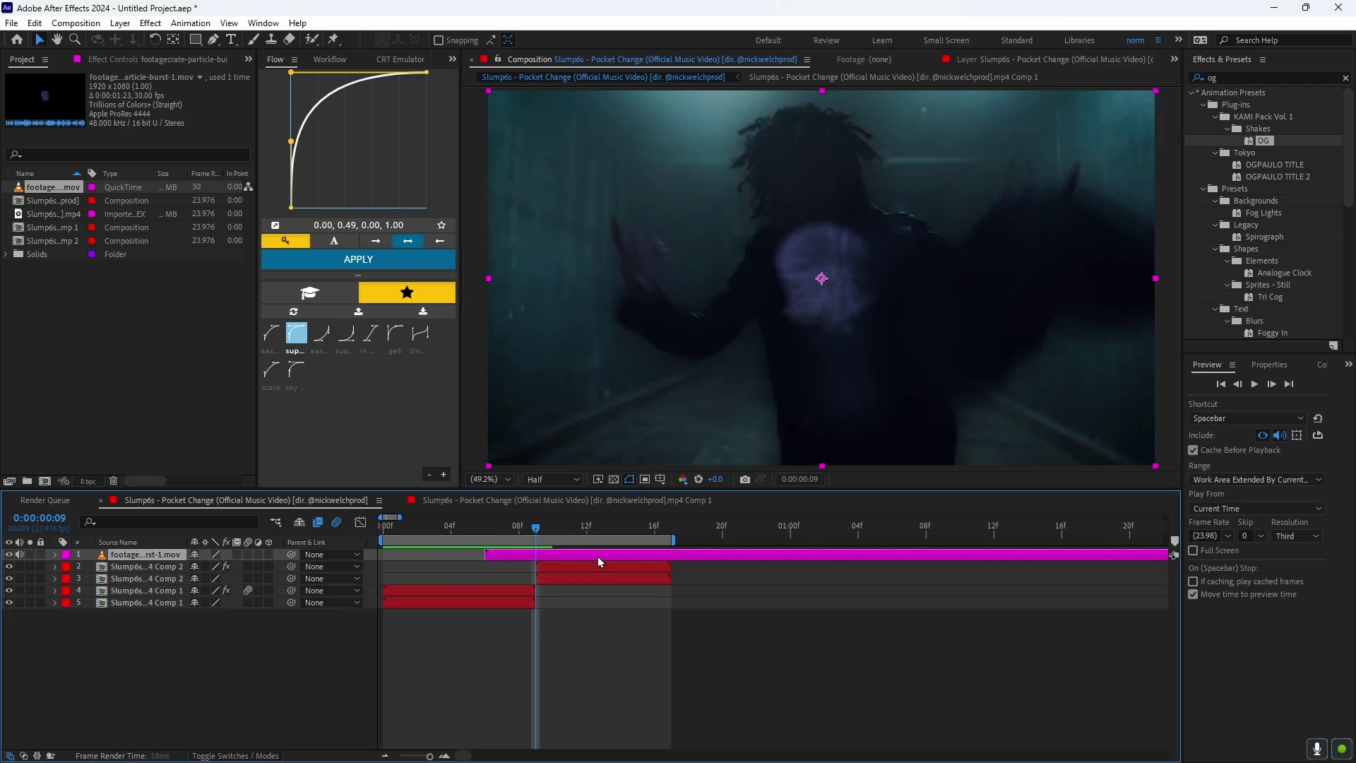
left_click_drag(644, 555, 653, 503)
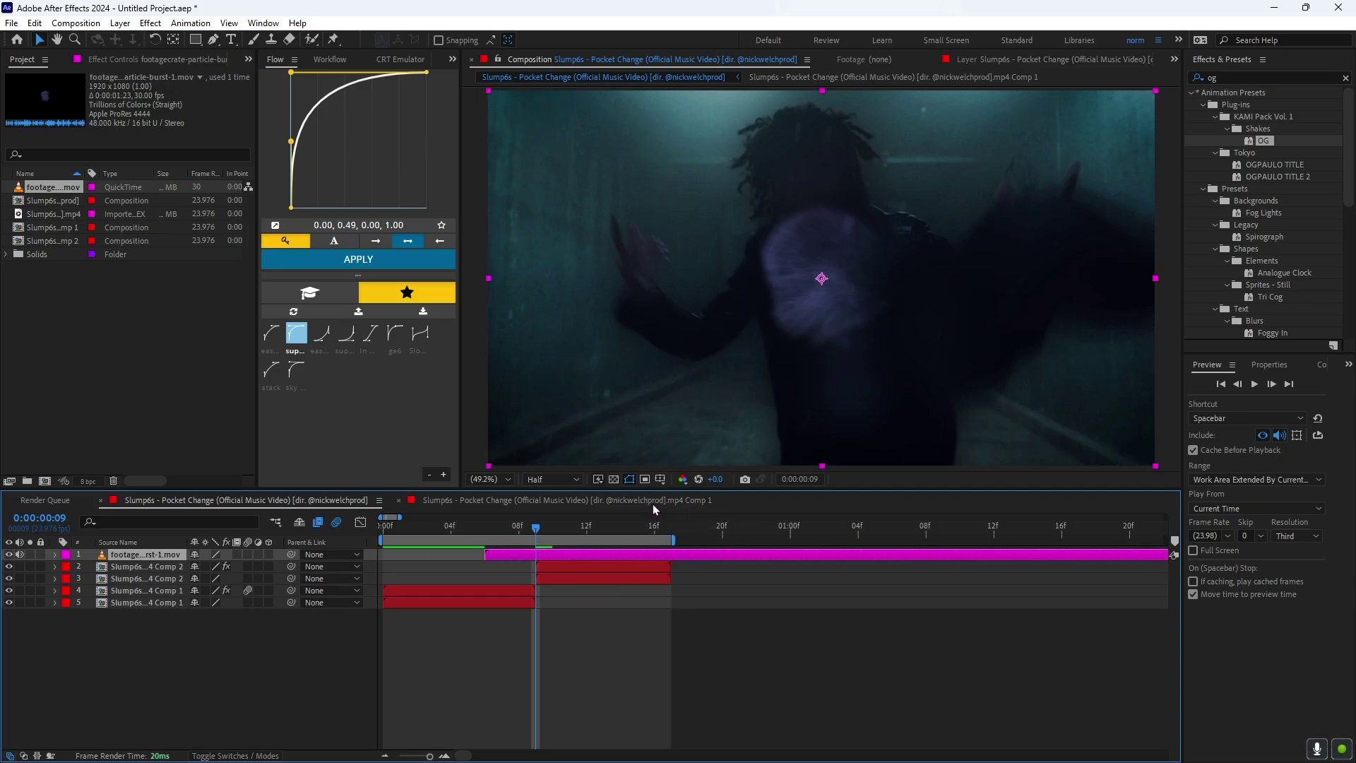
key("ctrl+shift+d")
left_click(513, 567)
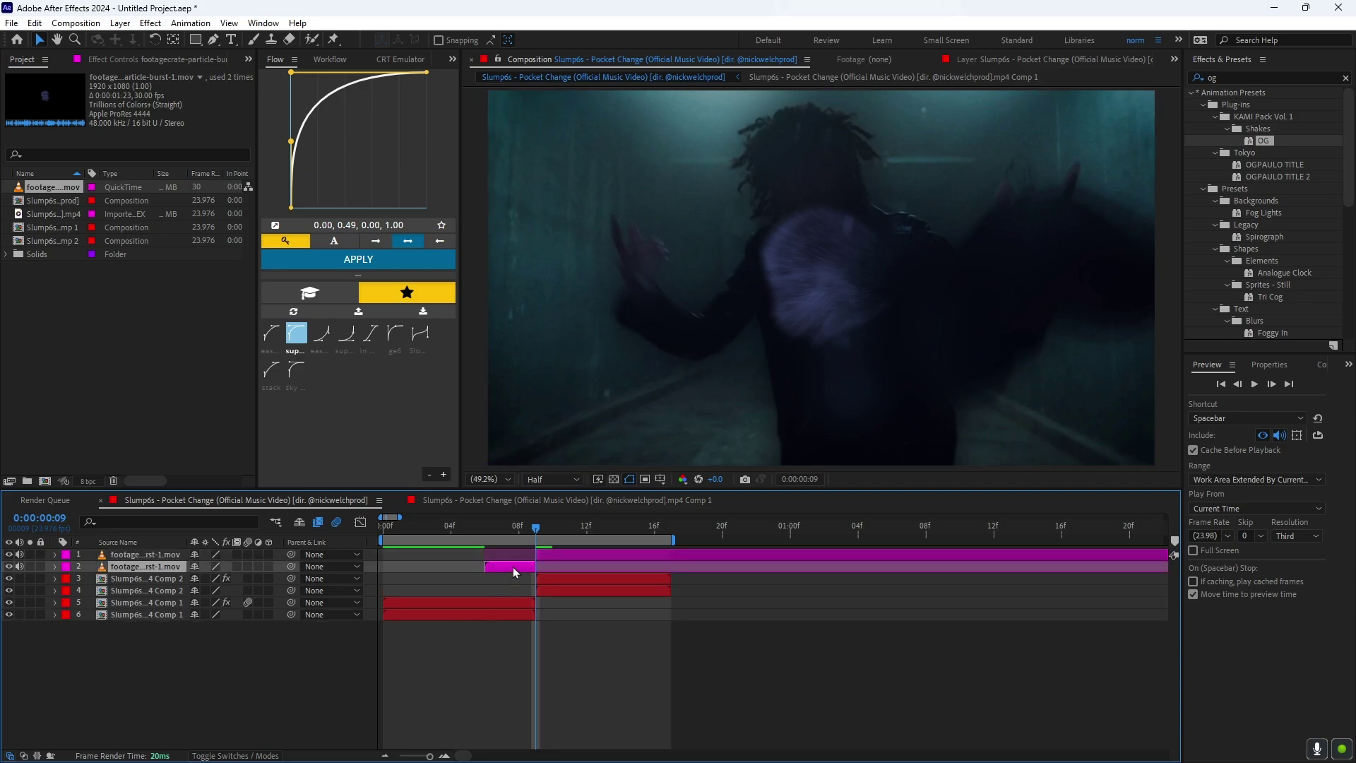
key("Delete")
left_click(565, 551)
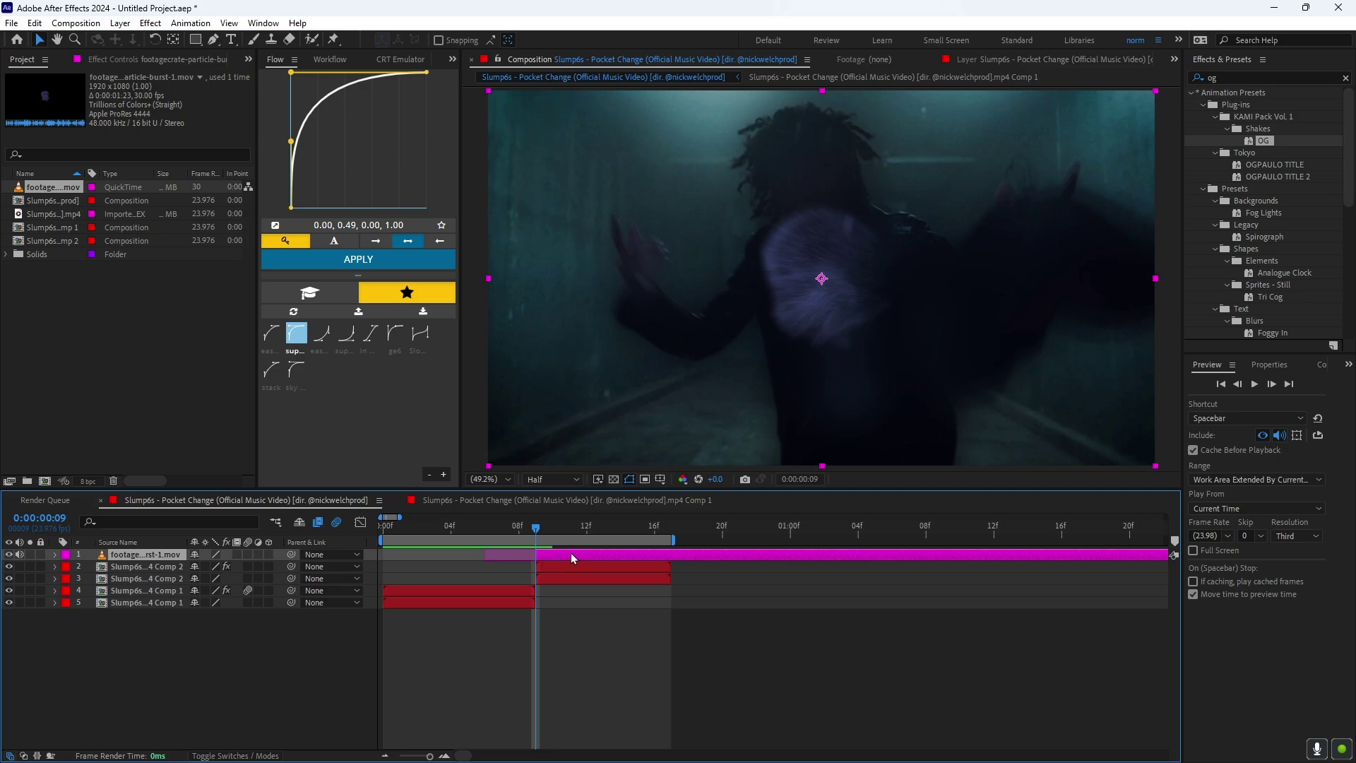
Enable Time Remapping on the particle-burst layer and add a Time Remap keyframe at the playhead
right_click(570, 552)
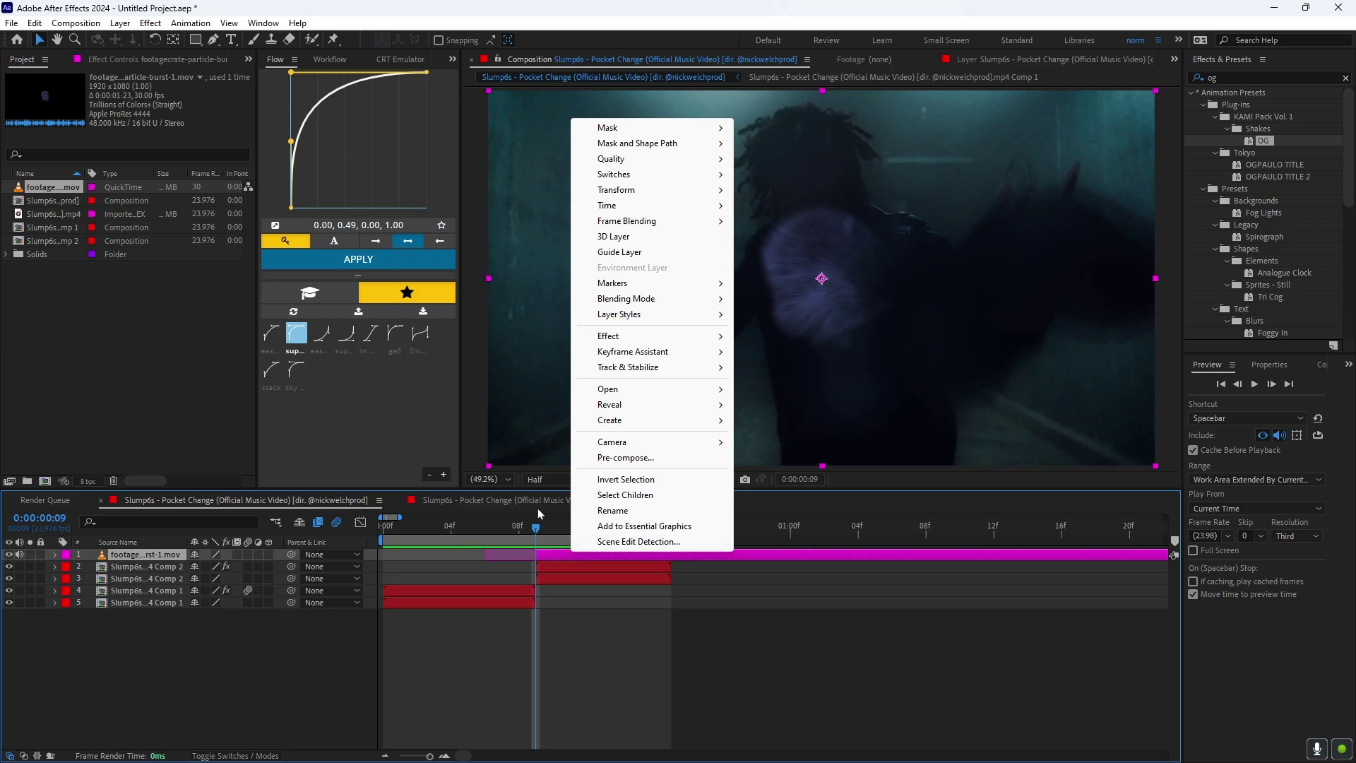
mouse_move(641, 302)
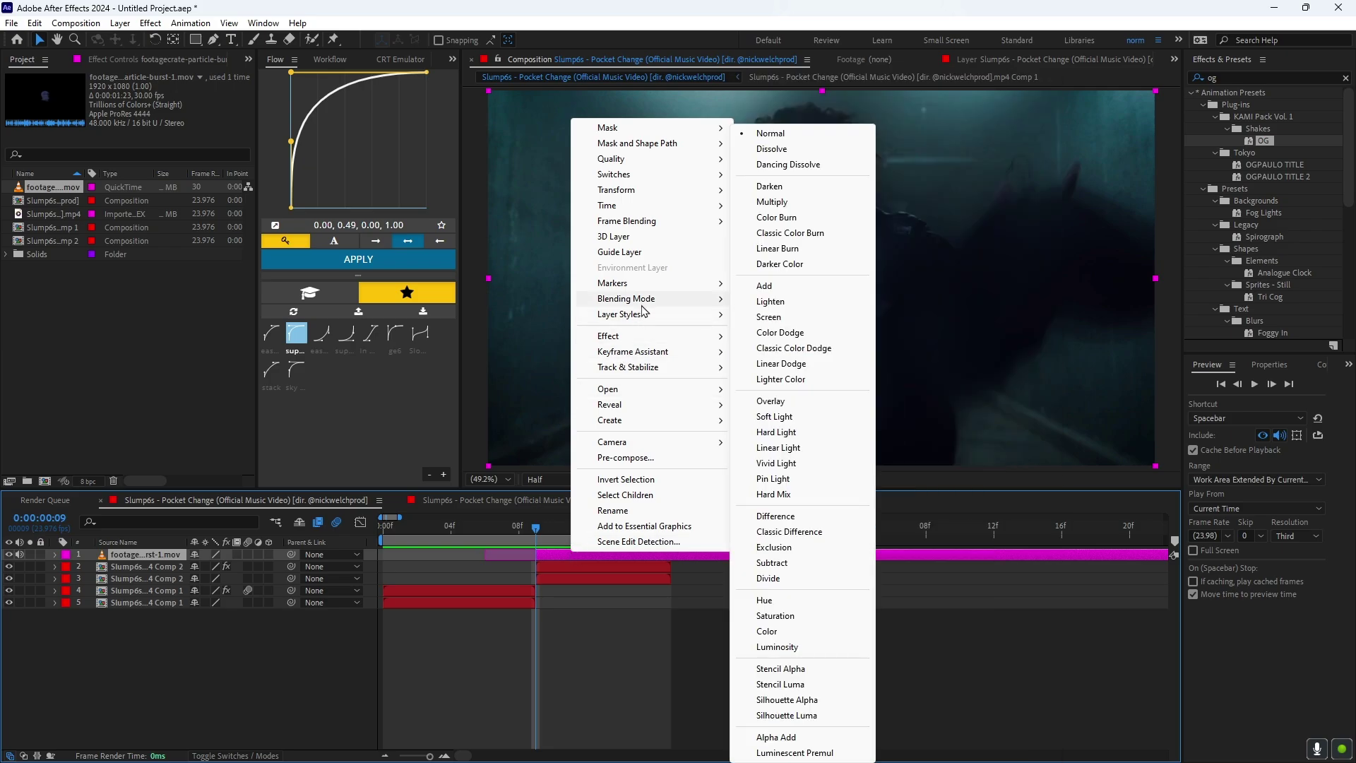
mouse_move(676, 211)
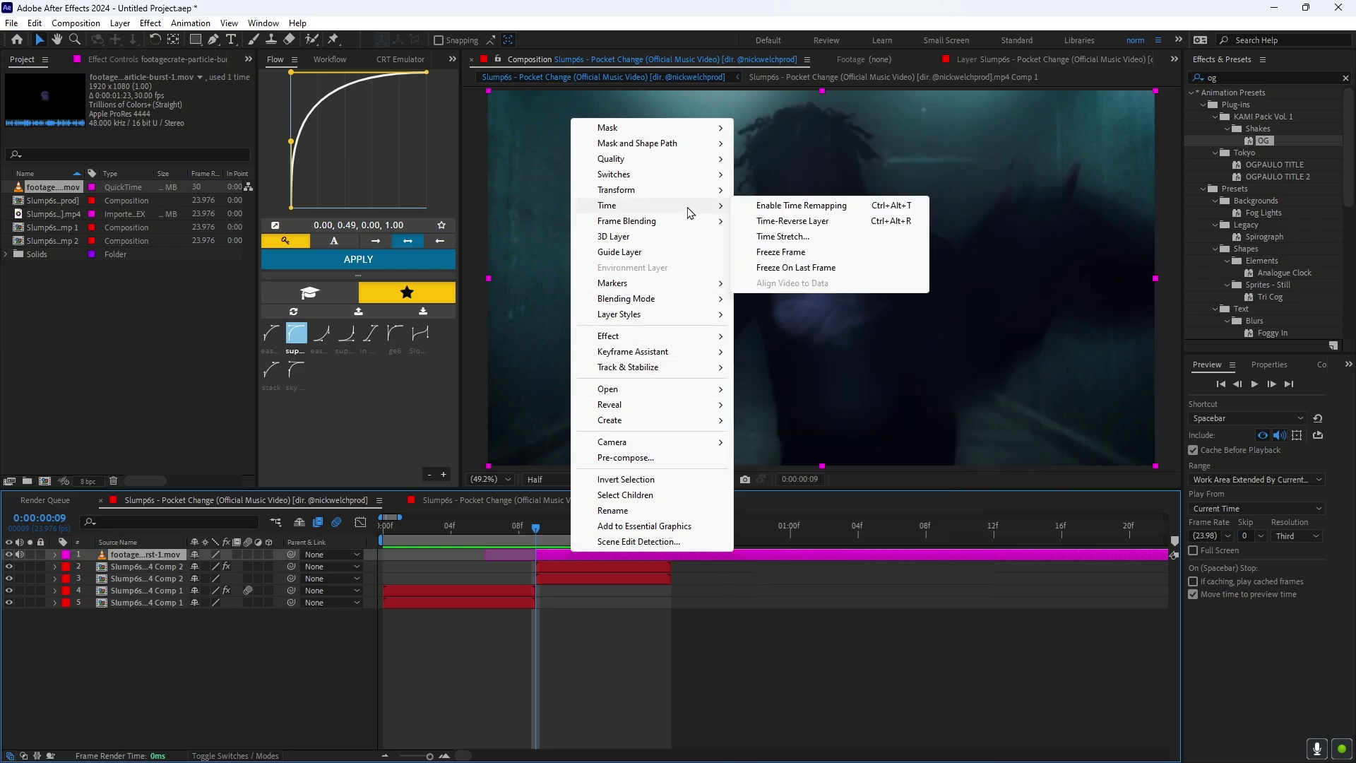
left_click(763, 212)
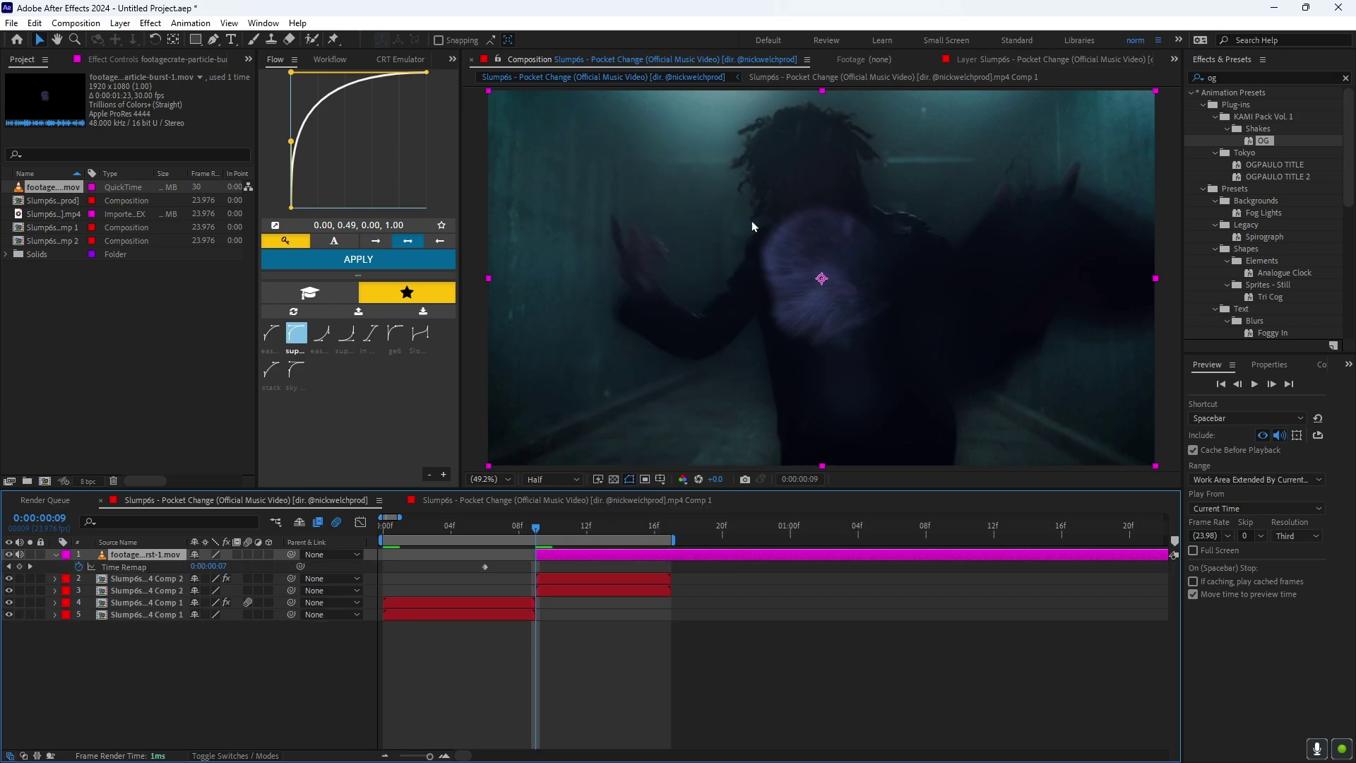
left_click(20, 566)
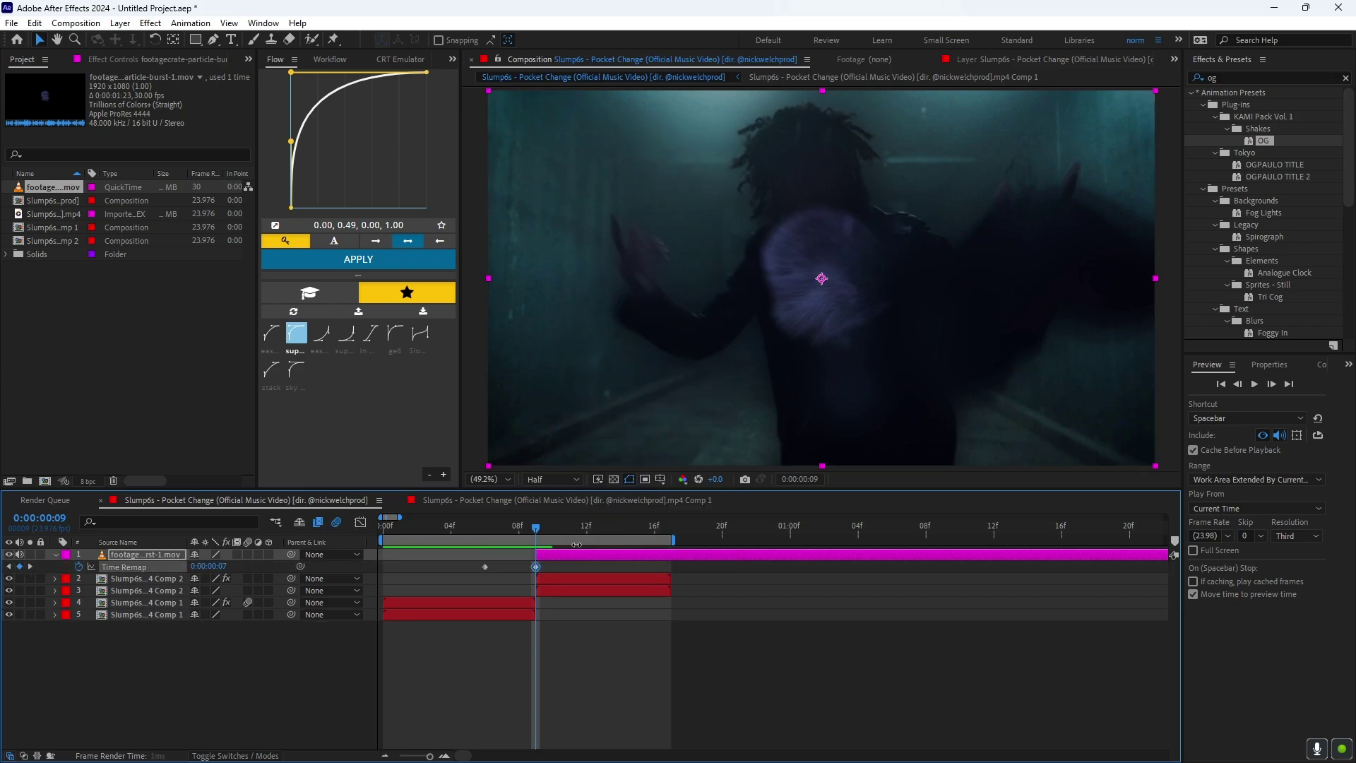
Drag the last Time Remap keyframe from 2:00 to about frame 19, then scrub to check the timing
mouse_move(399, 517)
left_mouse_down()
mouse_move(443, 518)
mouse_move(425, 517)
left_mouse_up()
left_click_drag(668, 567, 496, 568)
mouse_move(438, 535)
left_mouse_down()
mouse_move(483, 542)
mouse_move(490, 565)
mouse_move(450, 531)
left_mouse_up()
left_click(459, 528)
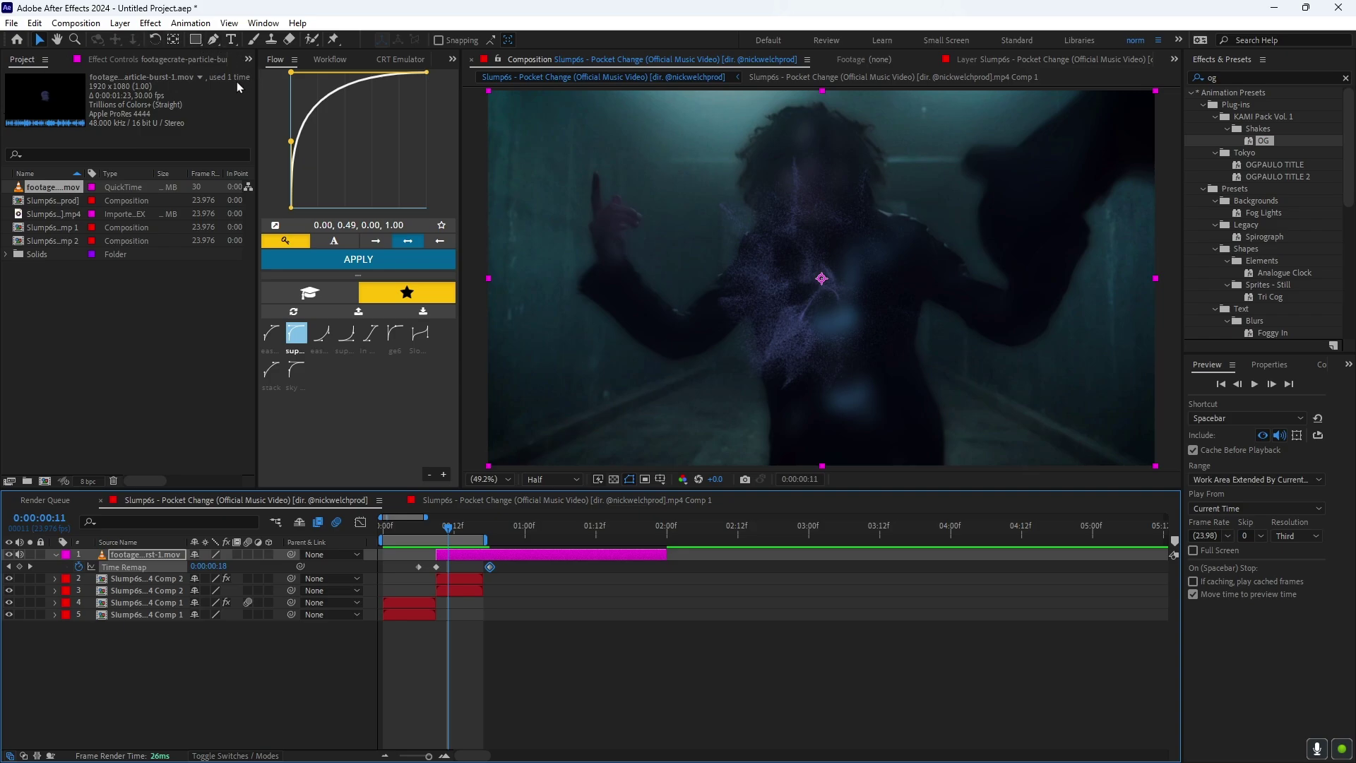
Apply the Tint effect to the particle-burst layer via quick effect search
left_click(485, 557)
left_click(117, 62)
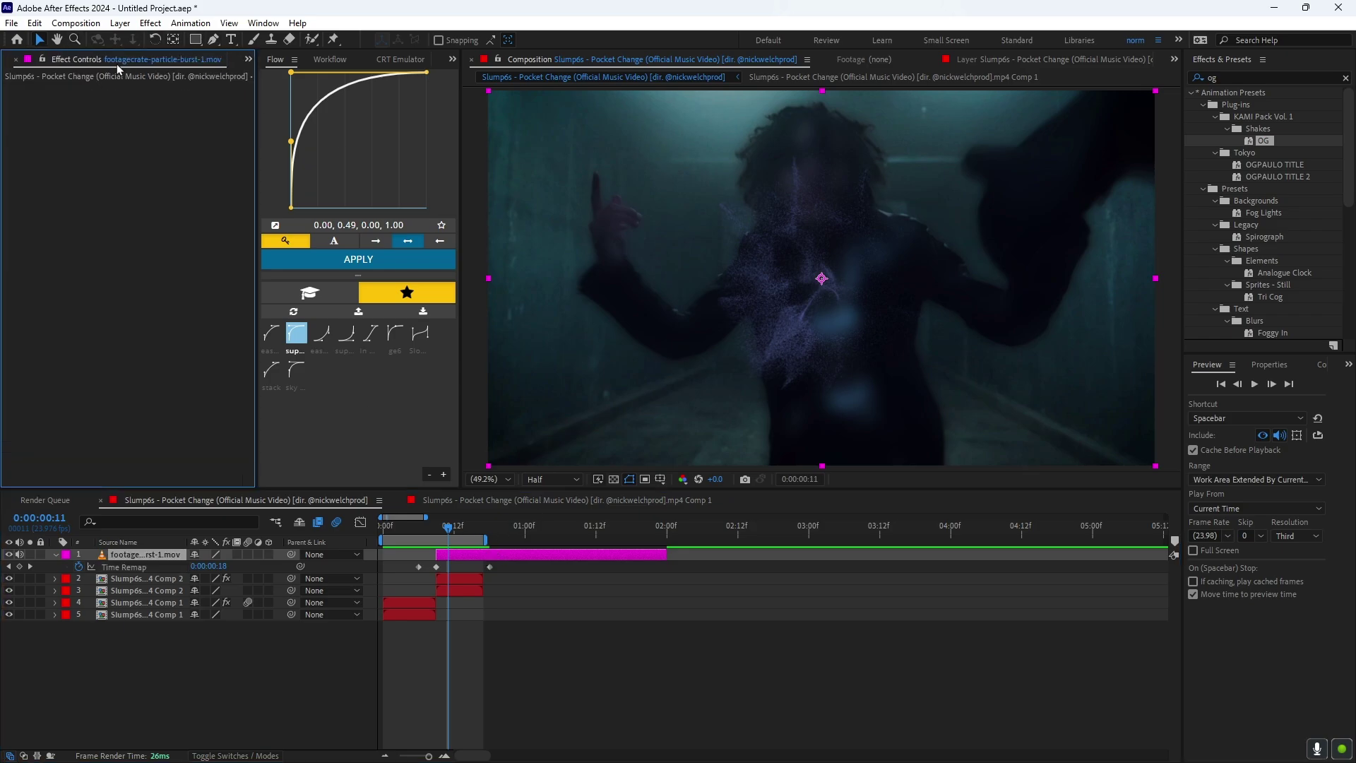
key("ctrl+space")
type("tin")
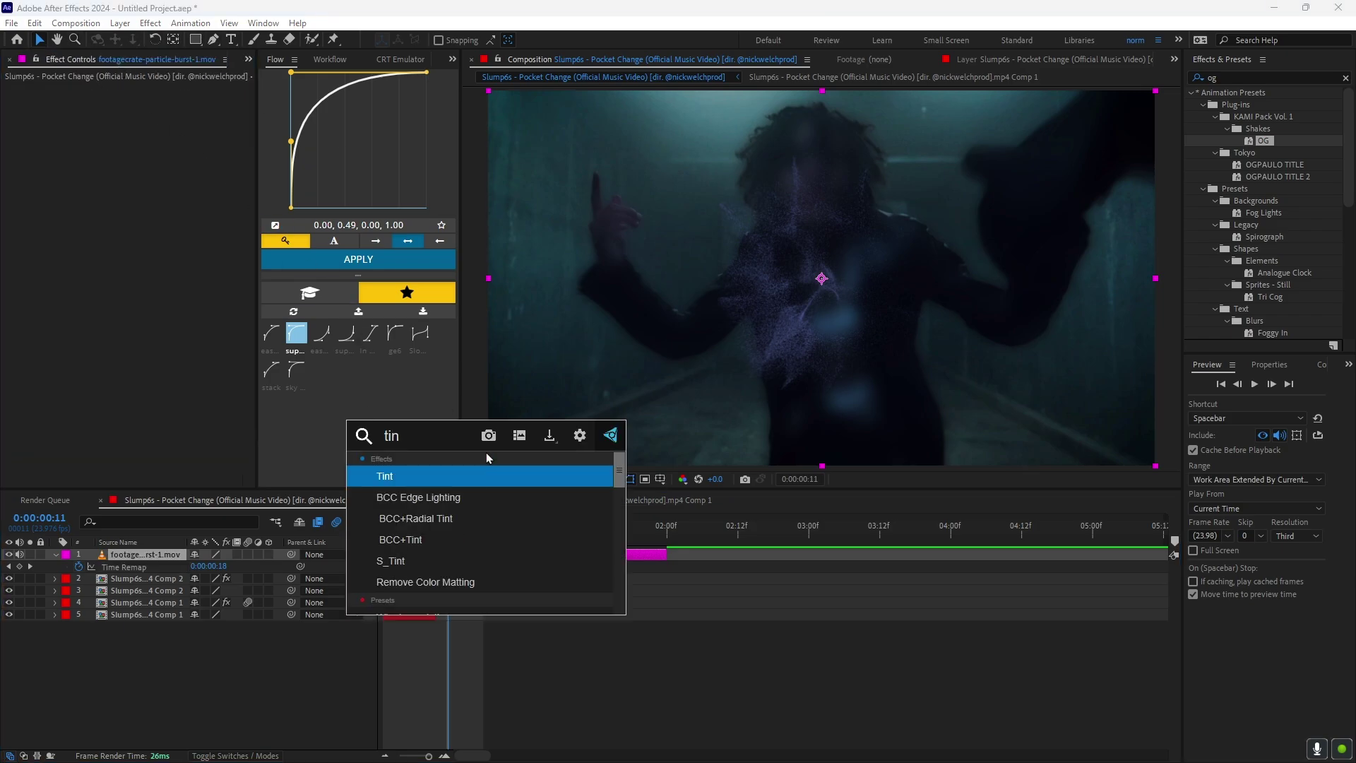
key("Return")
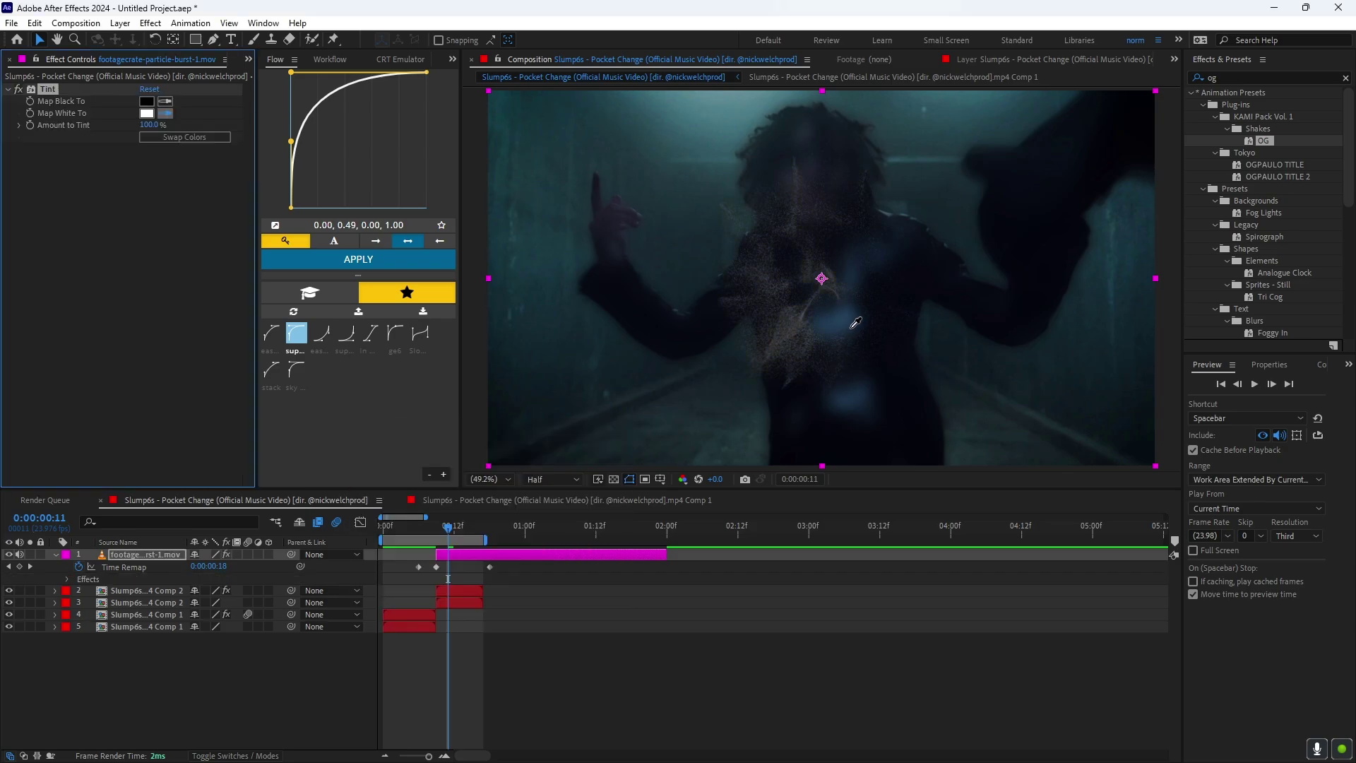
Set Tint's Map White To colour to a dark saturated blue (001366)
left_click(167, 114)
left_click(902, 383)
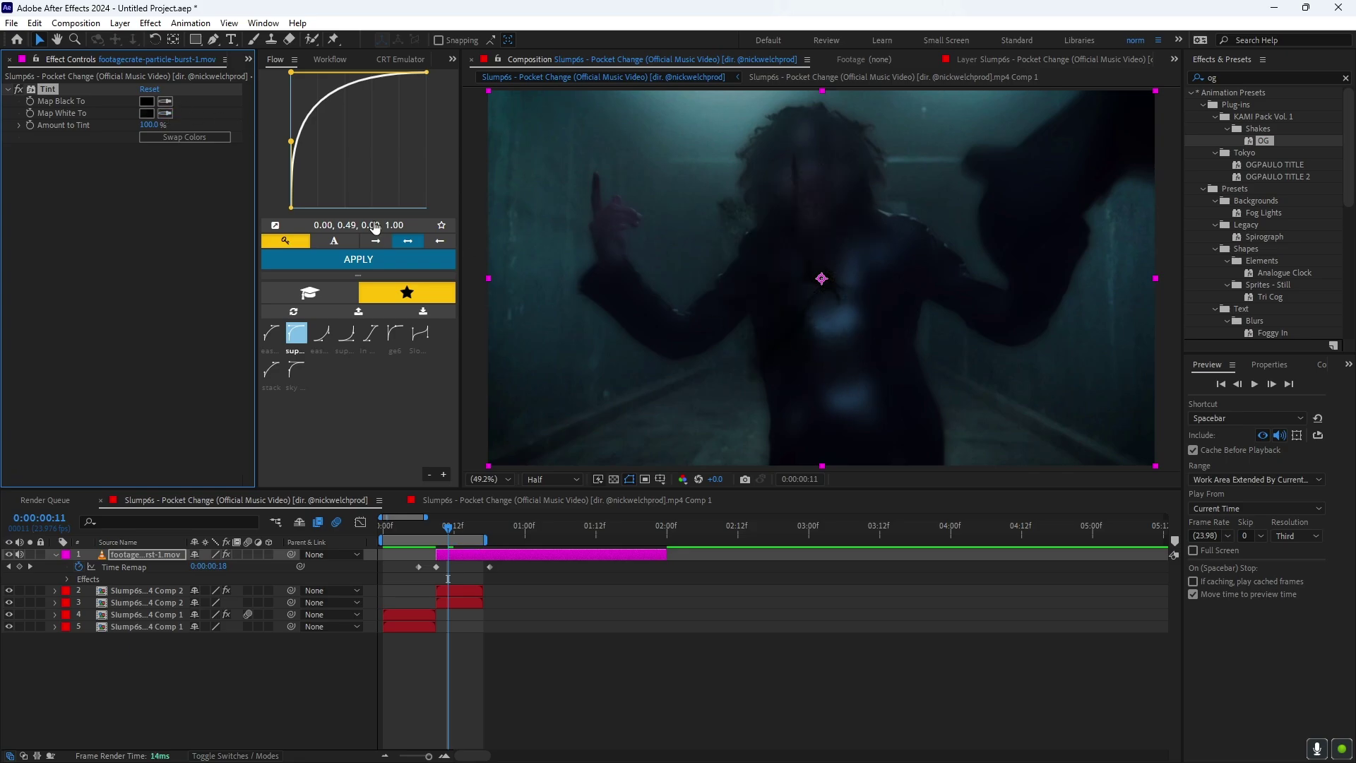
left_click(146, 113)
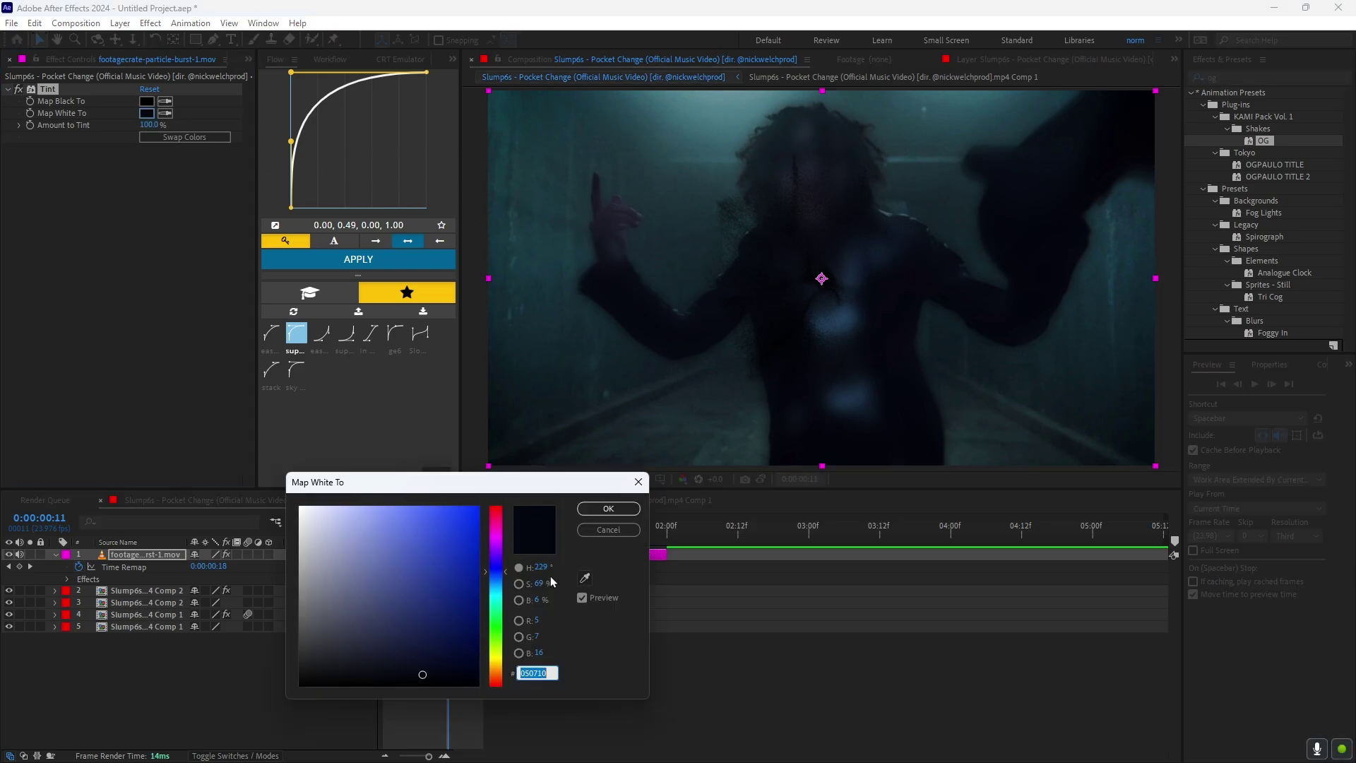
left_click(458, 620)
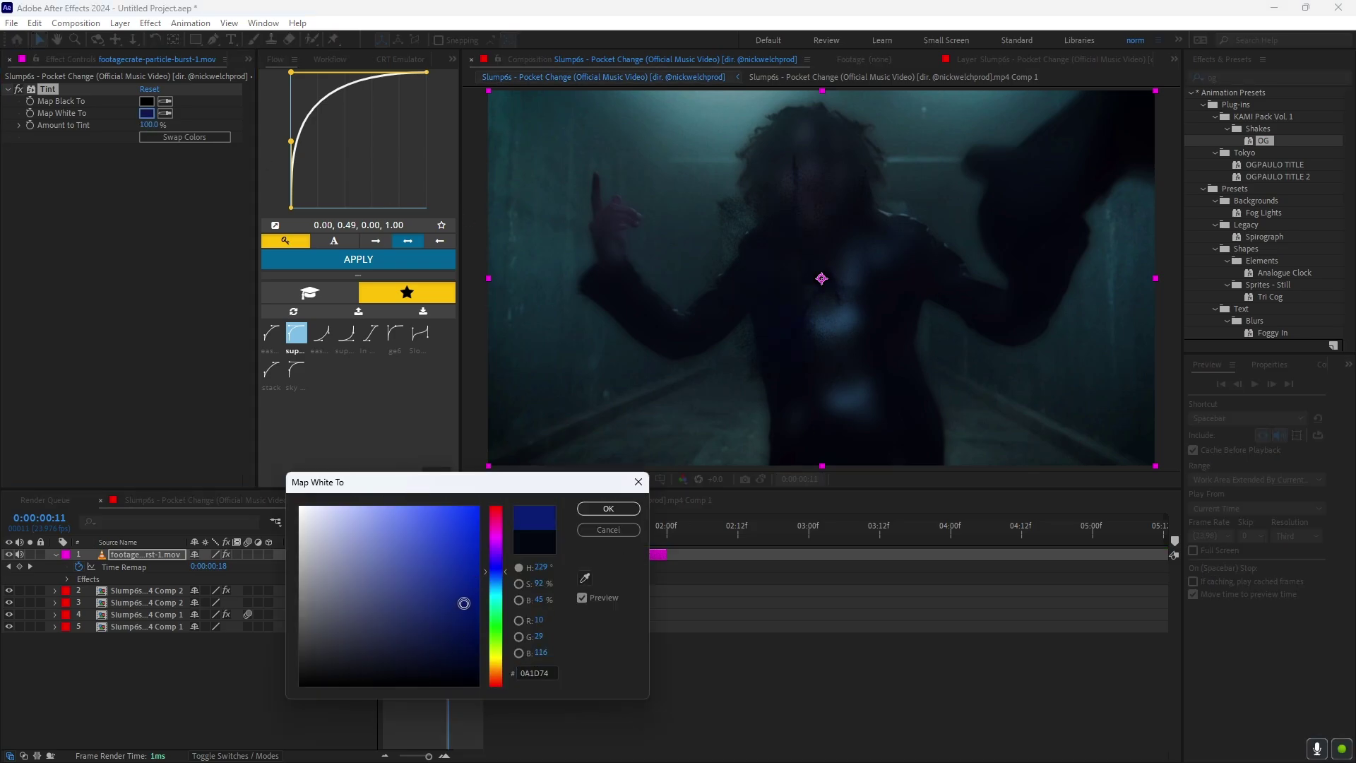
left_click_drag(463, 603, 494, 628)
left_click(607, 509)
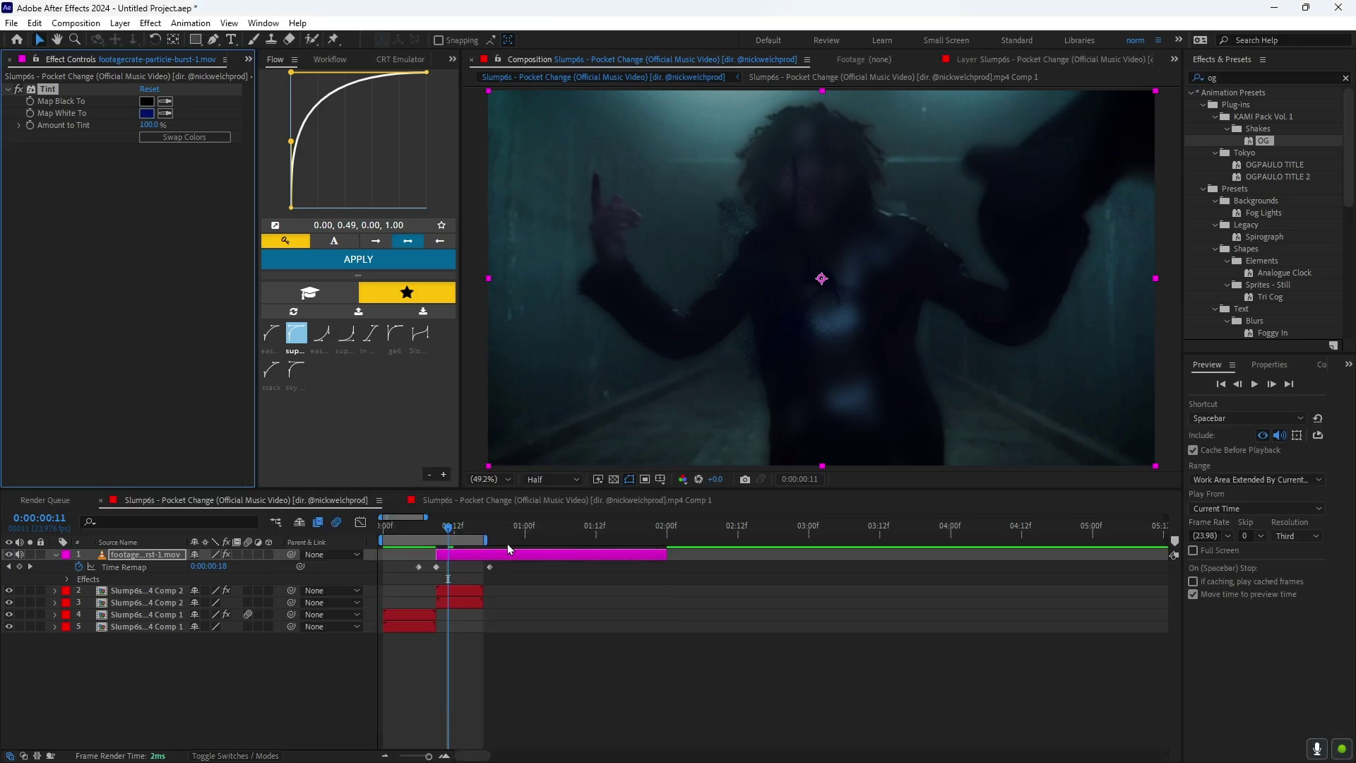
Scale the particle overlay to 194% and reposition it slightly left in the frame
left_click(478, 556)
key("s")
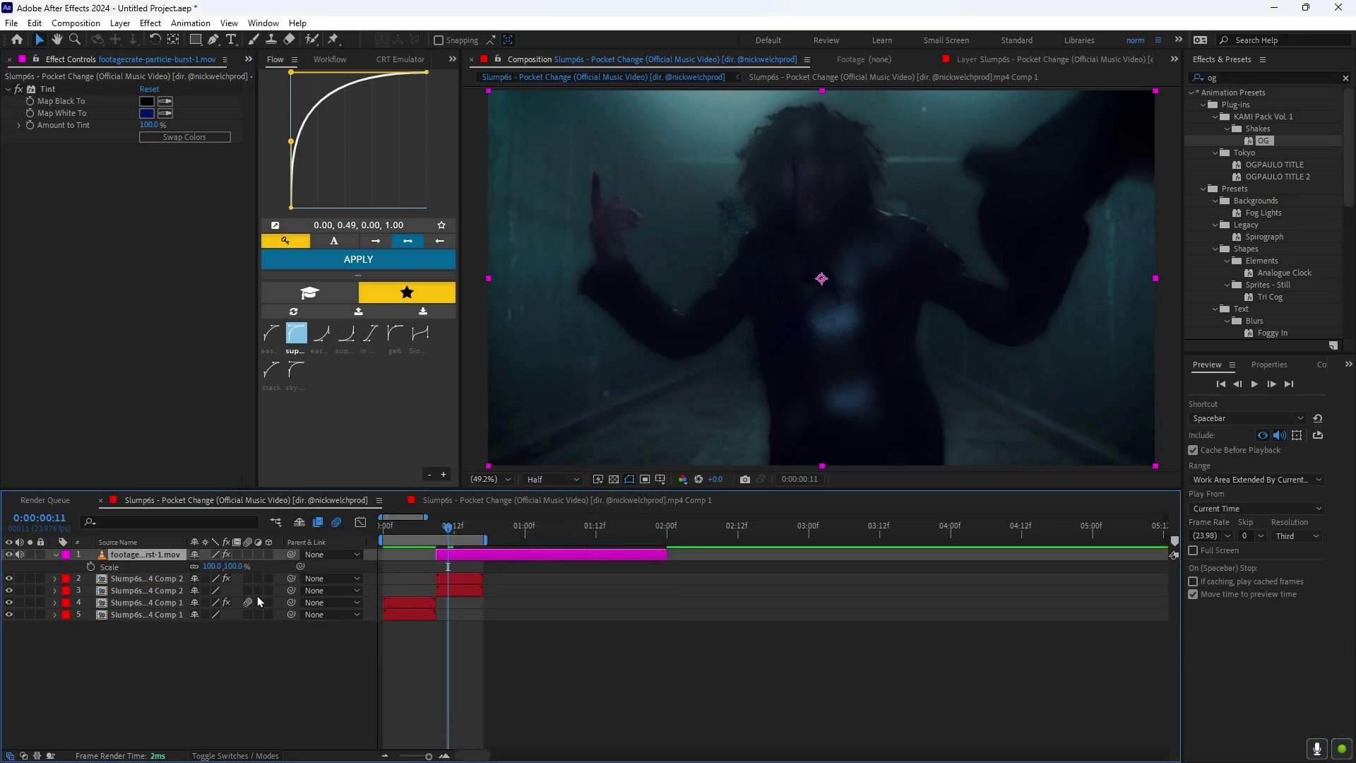
left_click_drag(234, 565, 273, 565)
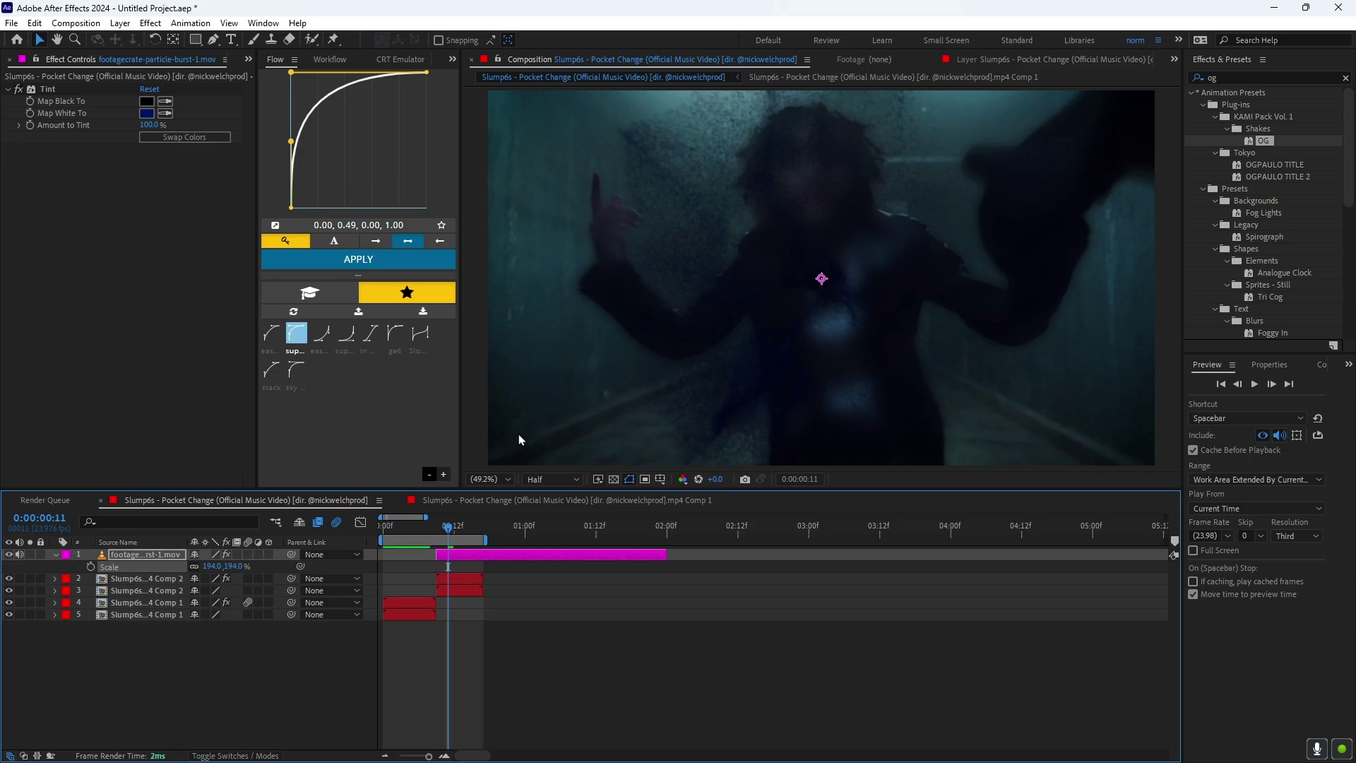
left_click_drag(712, 320, 758, 332)
left_click_drag(448, 526, 438, 528)
left_click_drag(922, 320, 888, 327)
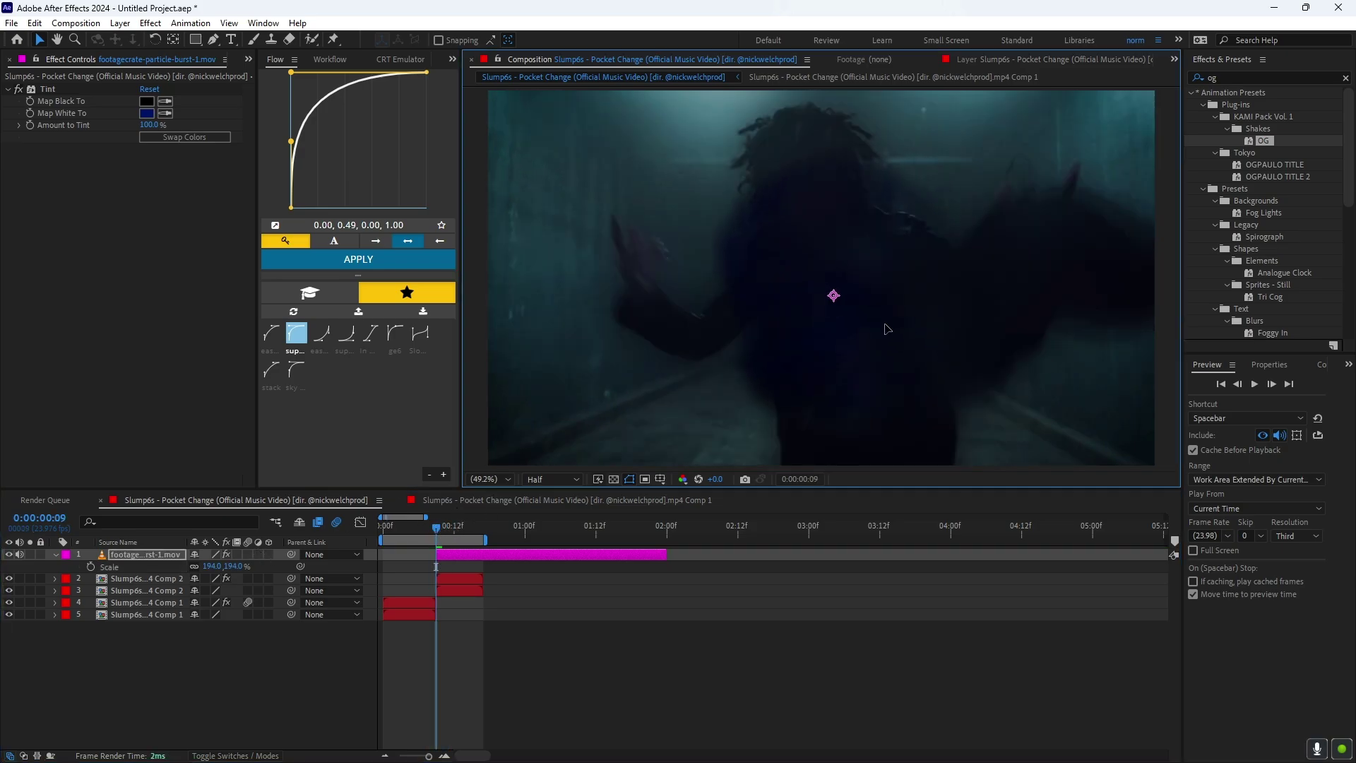
Trim the particle layer's end at frame 17 where the burst fades out
mouse_move(442, 528)
left_mouse_down()
mouse_move(483, 528)
mouse_move(453, 535)
left_mouse_up()
key("ctrl+shift+d")
key("Delete")
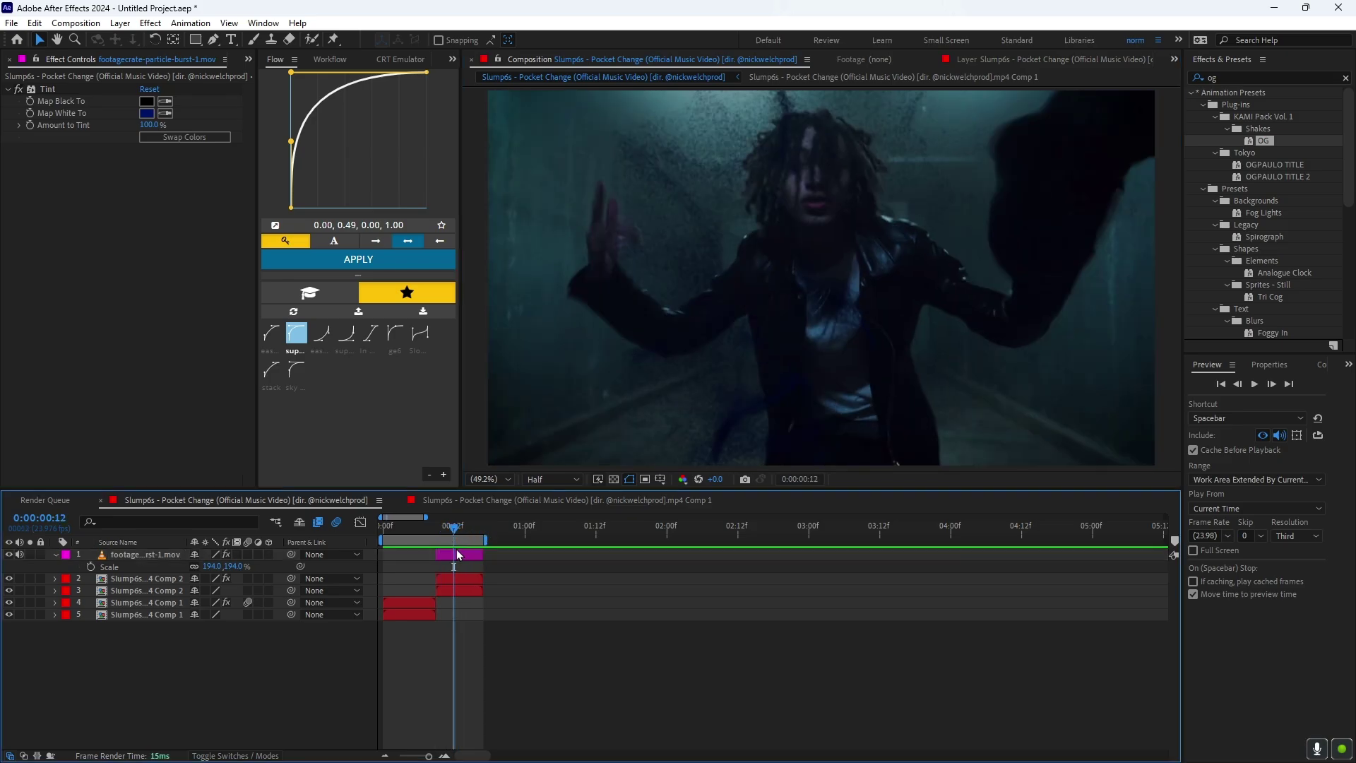
left_click(459, 553)
Apply S_Blur to the particle layer with Blur Amount 18
key("ctrl+space")
type("s_blur")
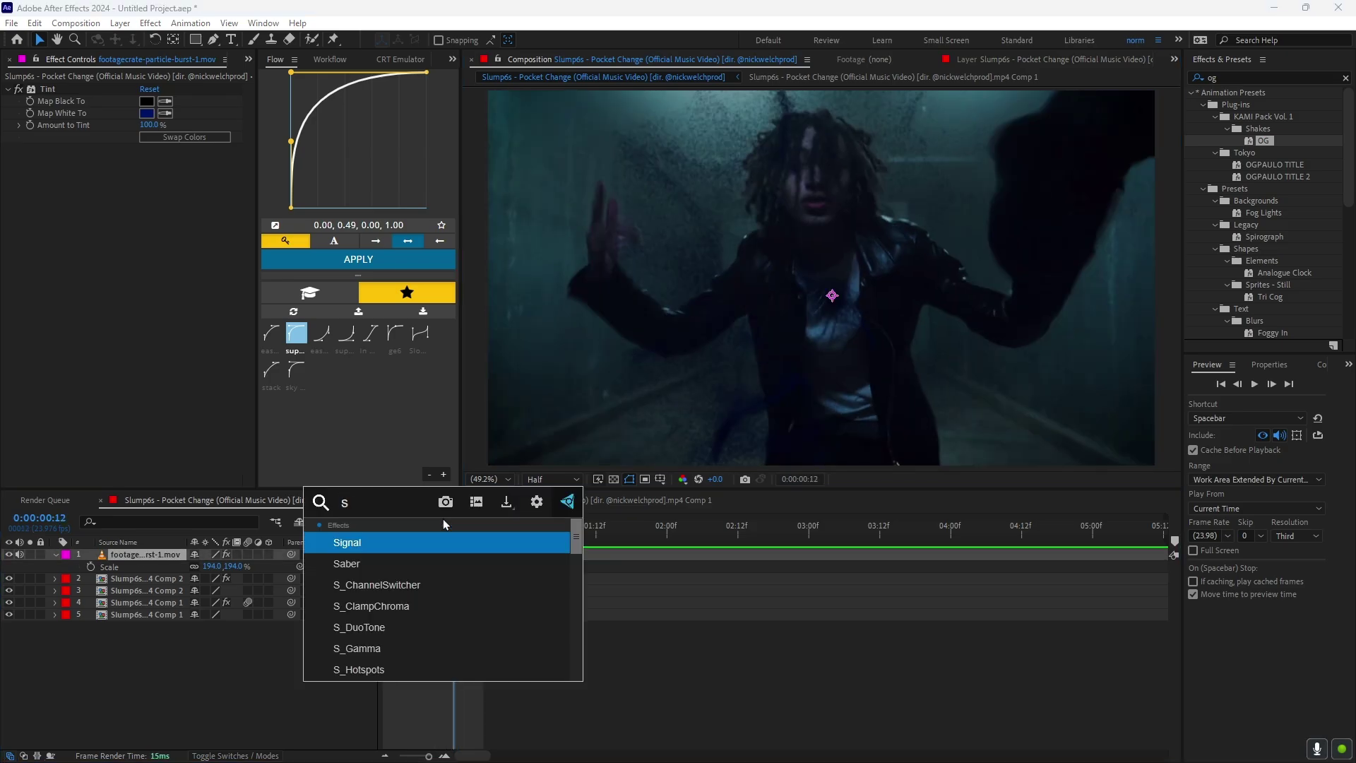
key("Return")
left_click_drag(145, 243, 109, 257)
mouse_move(407, 531)
left_mouse_down()
mouse_move(476, 535)
mouse_move(417, 532)
left_mouse_up()
Preview the transition, collapse layer properties, and select all five layers
key("space")
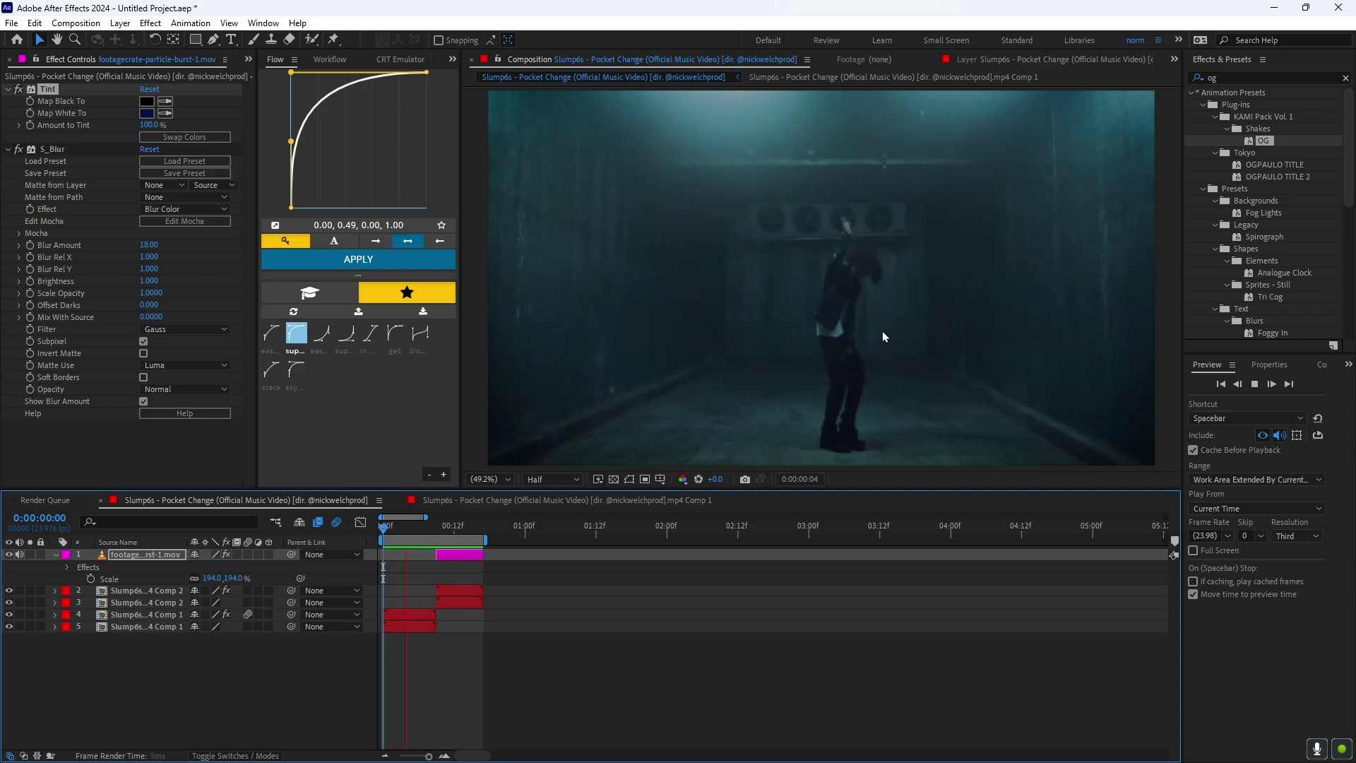
left_click(436, 529)
key("ctrl+a")
key("u")
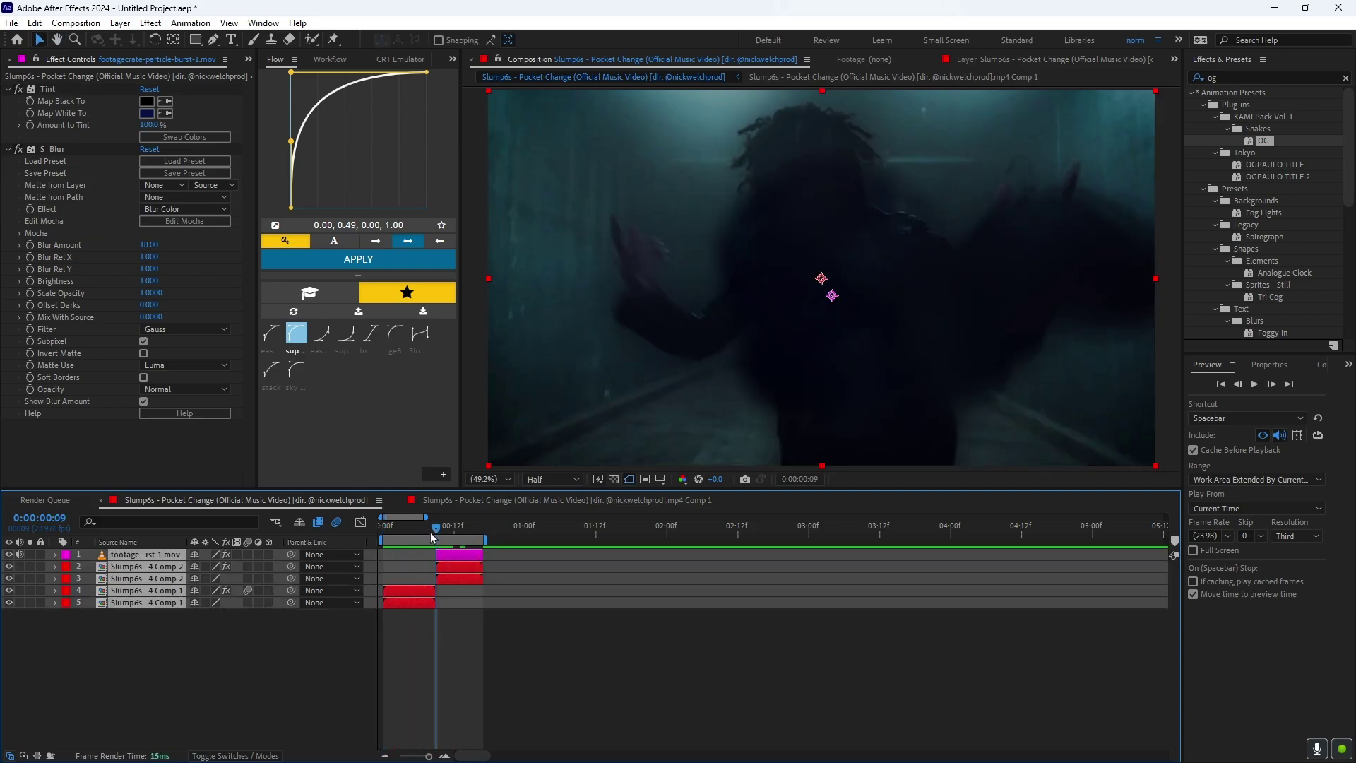
left_click_drag(432, 537, 384, 553)
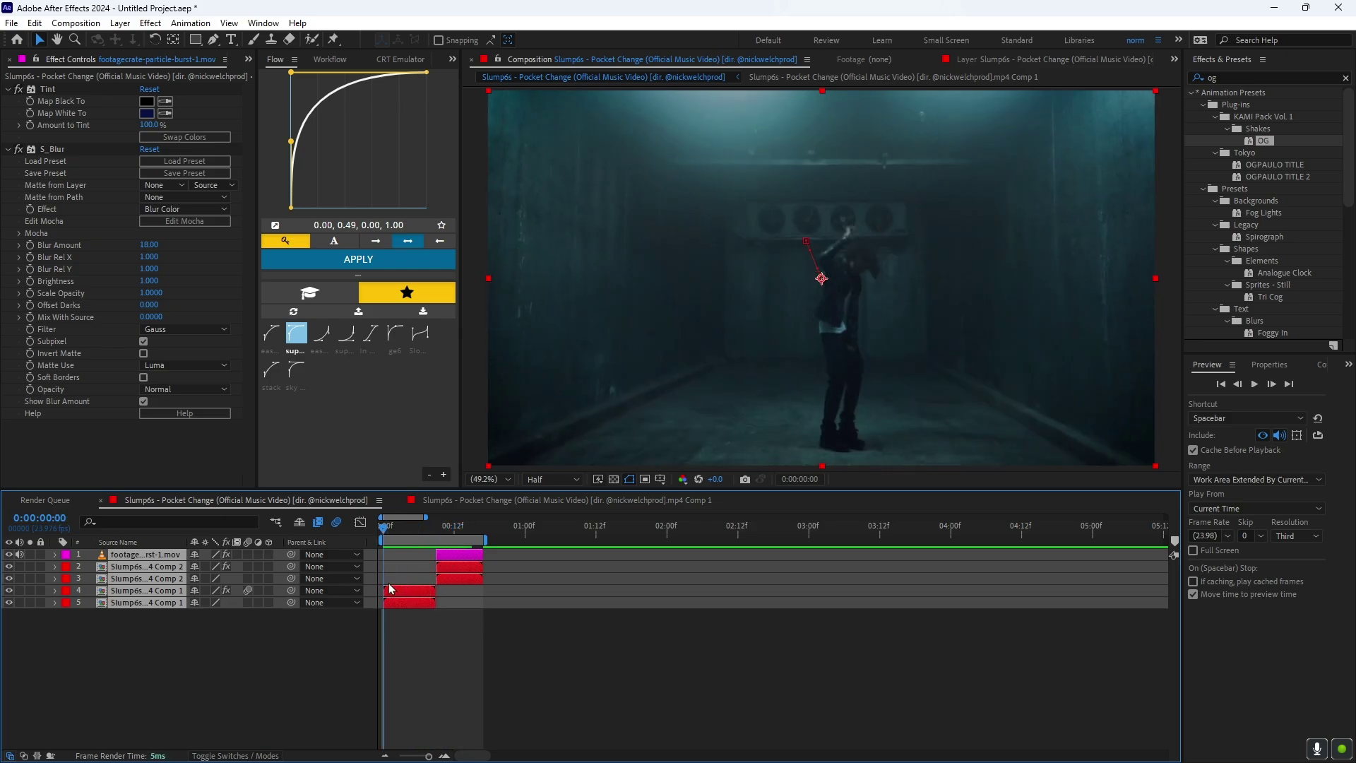
left_click_drag(392, 621, 372, 552)
Pre-compose the five selected transition layers into Pre-comp 1
right_click(462, 565)
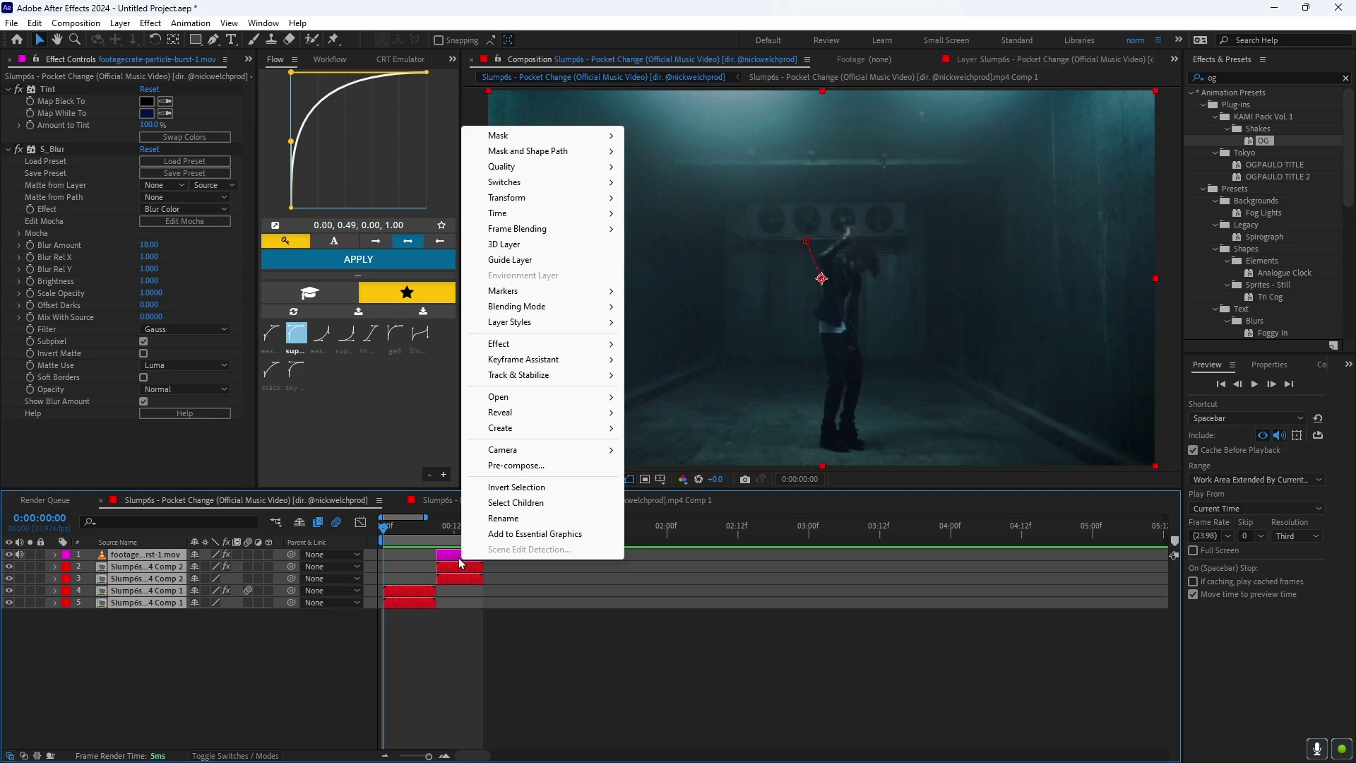
left_click(501, 465)
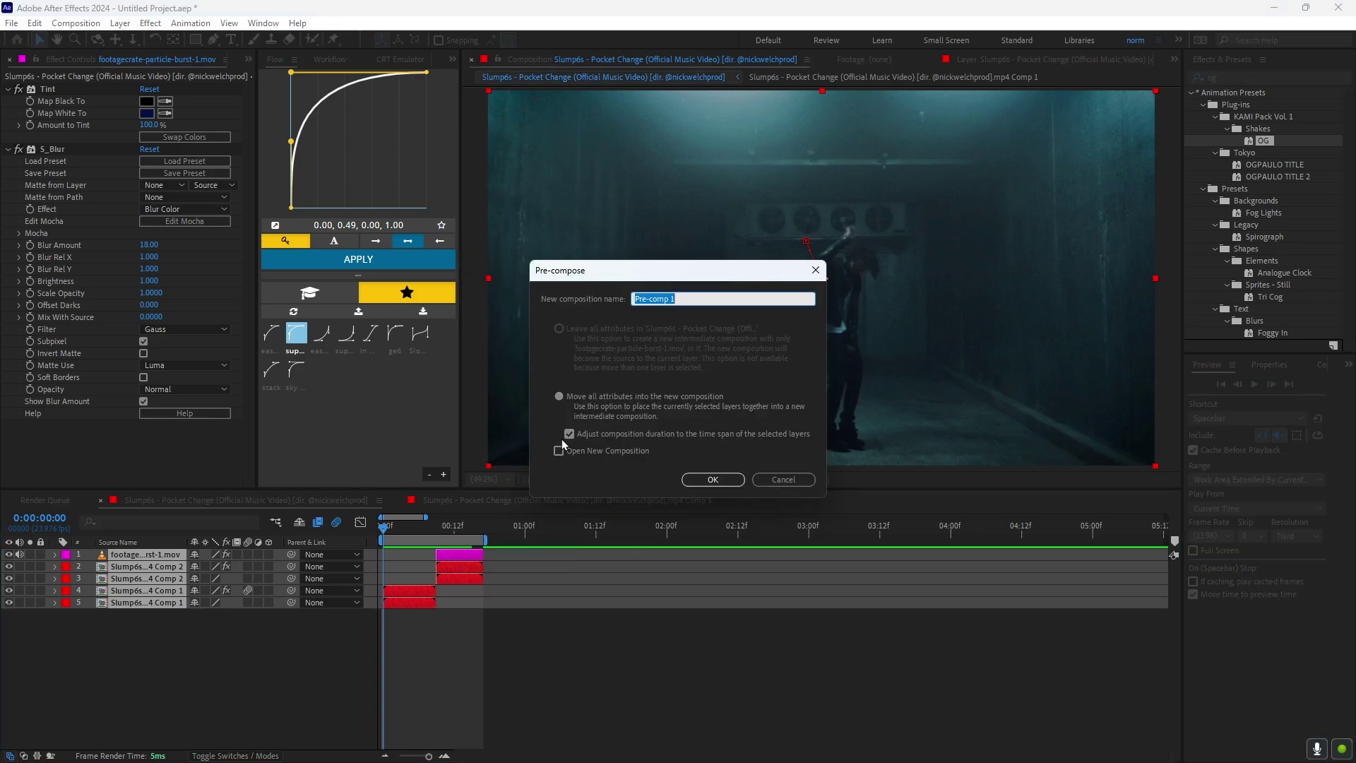
left_click(717, 483)
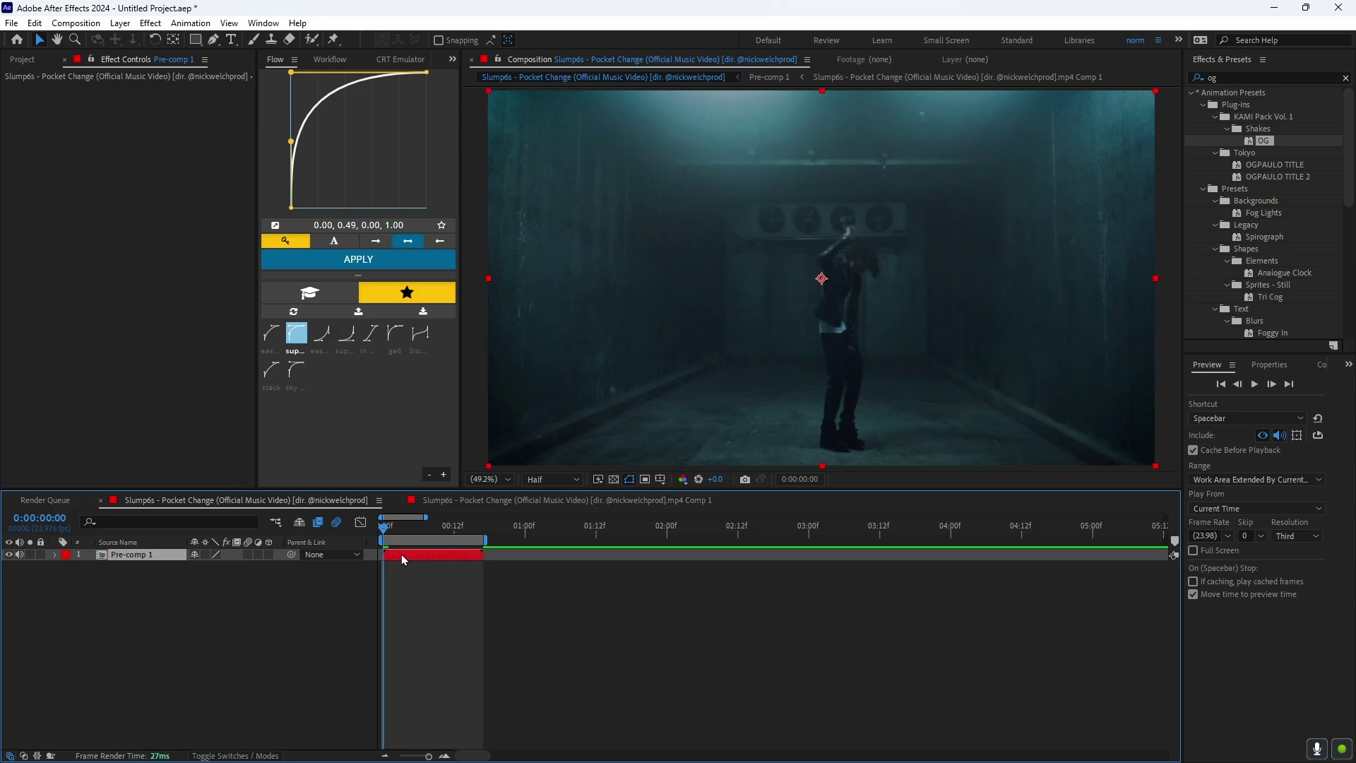
right_click(421, 582)
left_click_drag(397, 524, 436, 530)
Add a new adjustment layer on top of Pre-comp 1
right_click(476, 633)
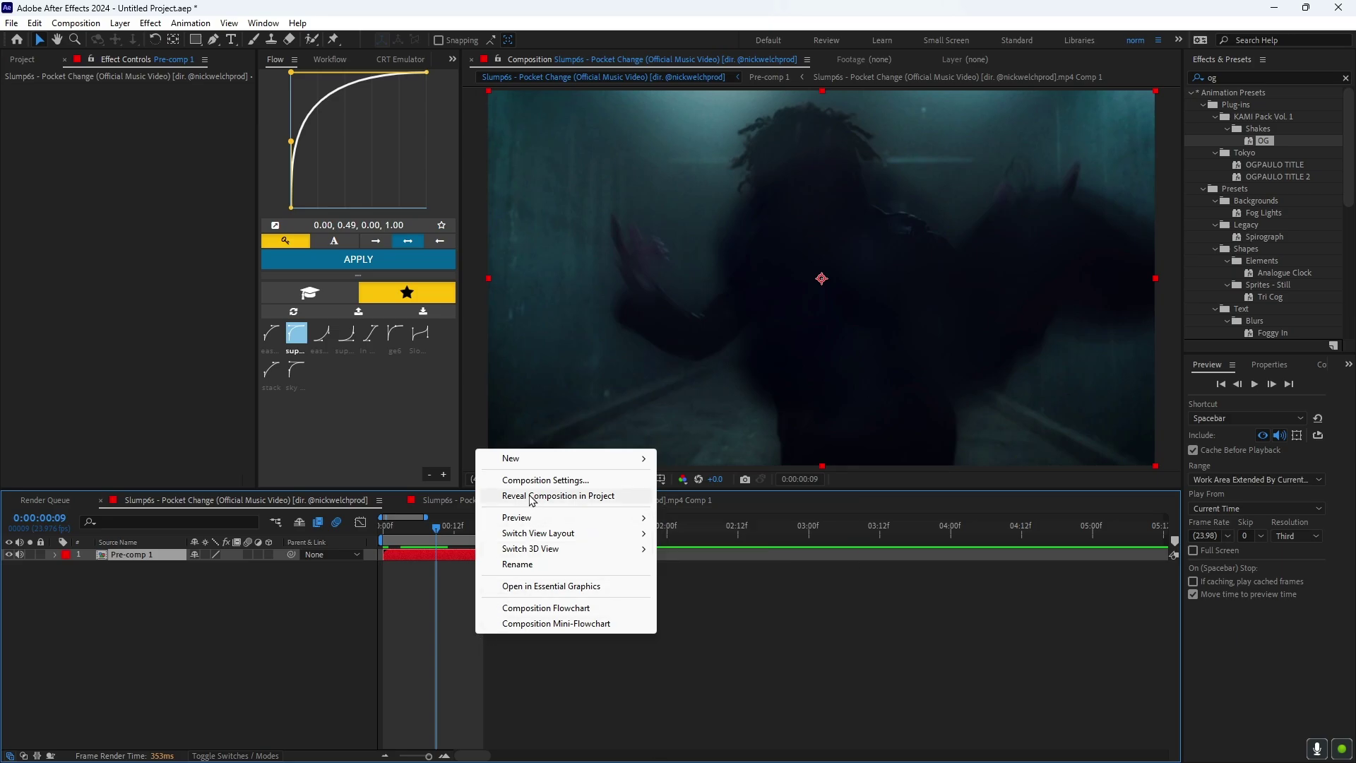
right_click(447, 571)
right_click(447, 570)
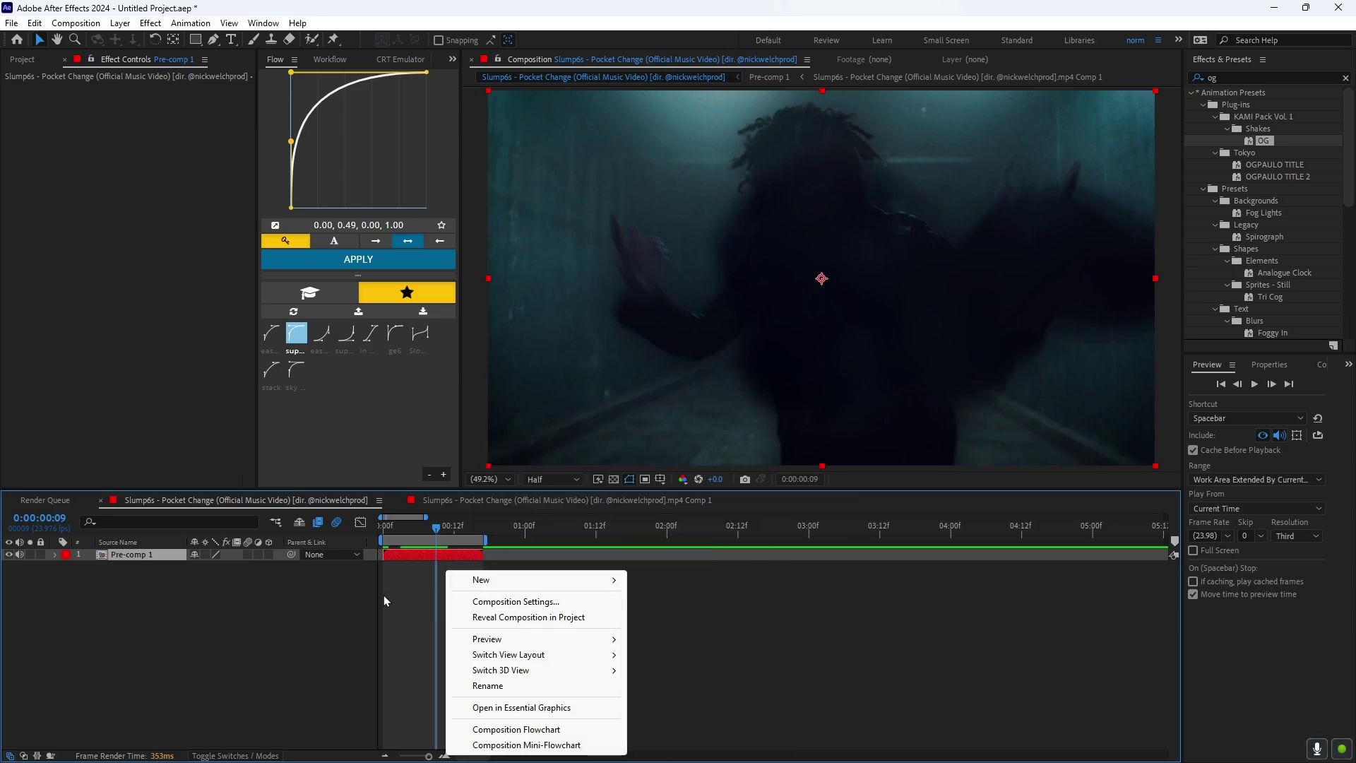
right_click(912, 603)
right_click(448, 653)
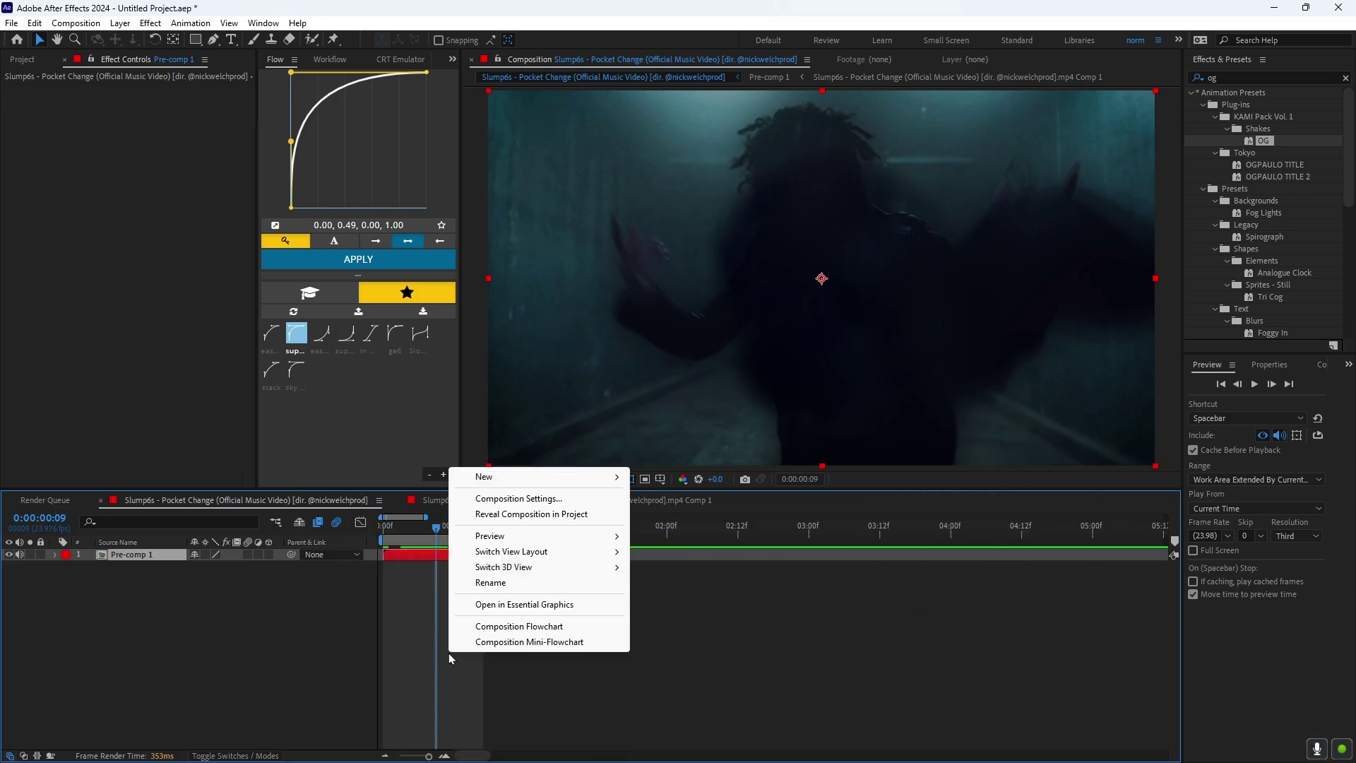
right_click(671, 461)
mouse_move(706, 470)
left_click(911, 586)
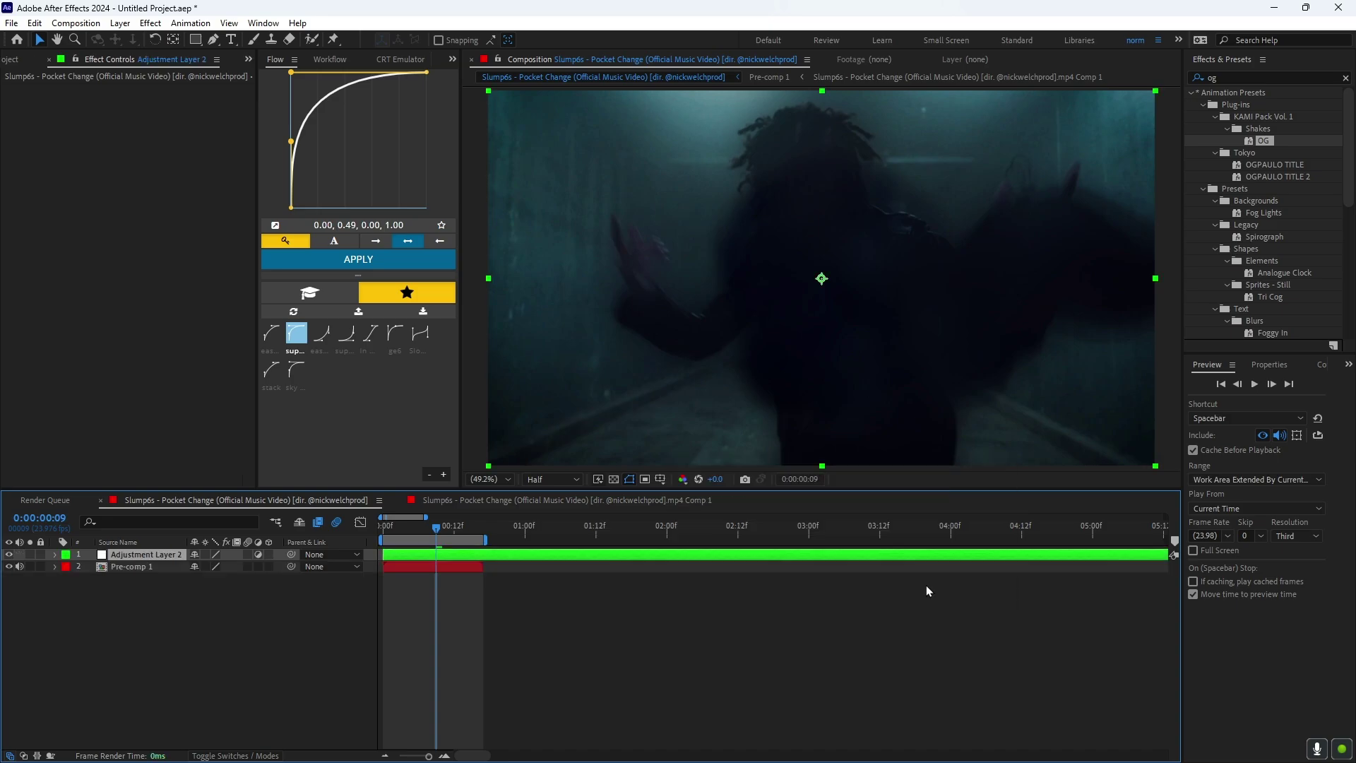
Split the adjustment layer to the transition, apply the OG shake preset, and preview
key("ctrl+shift+d")
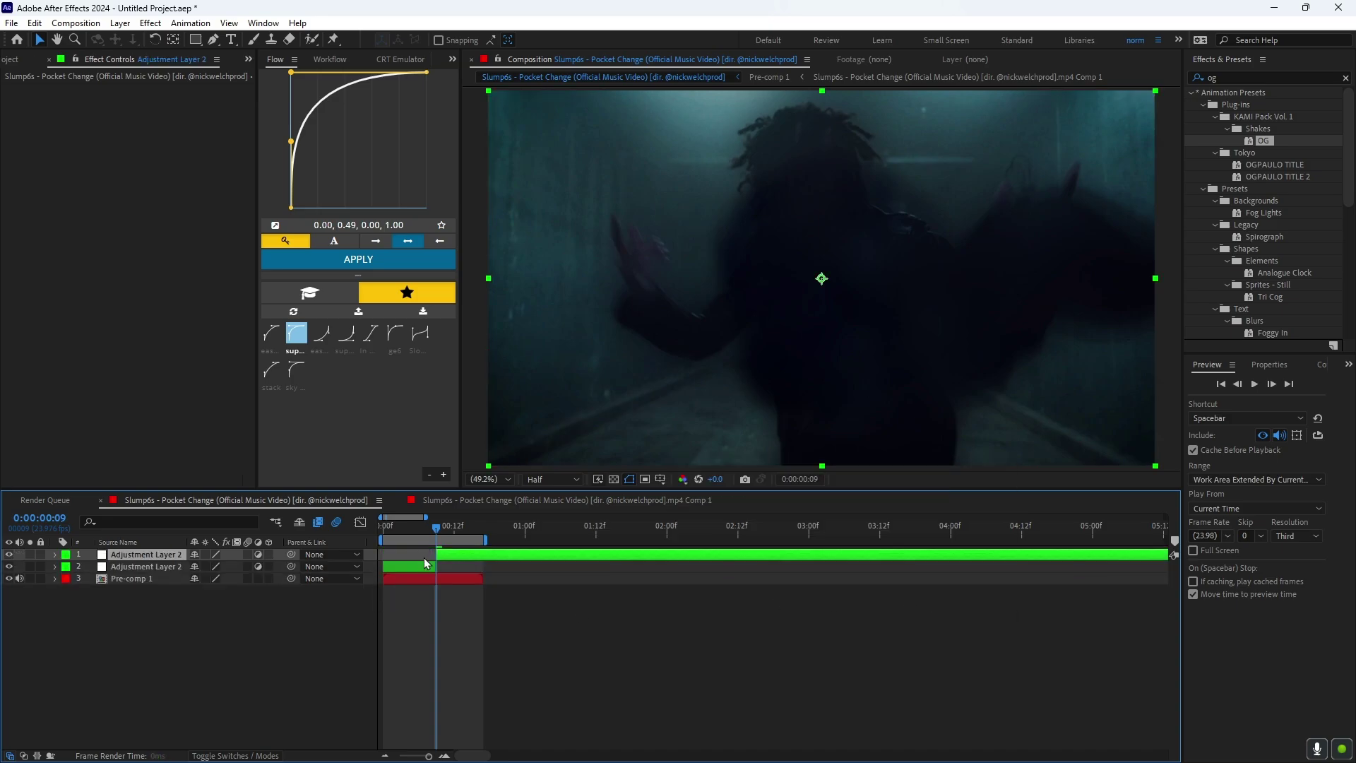
left_click(425, 566)
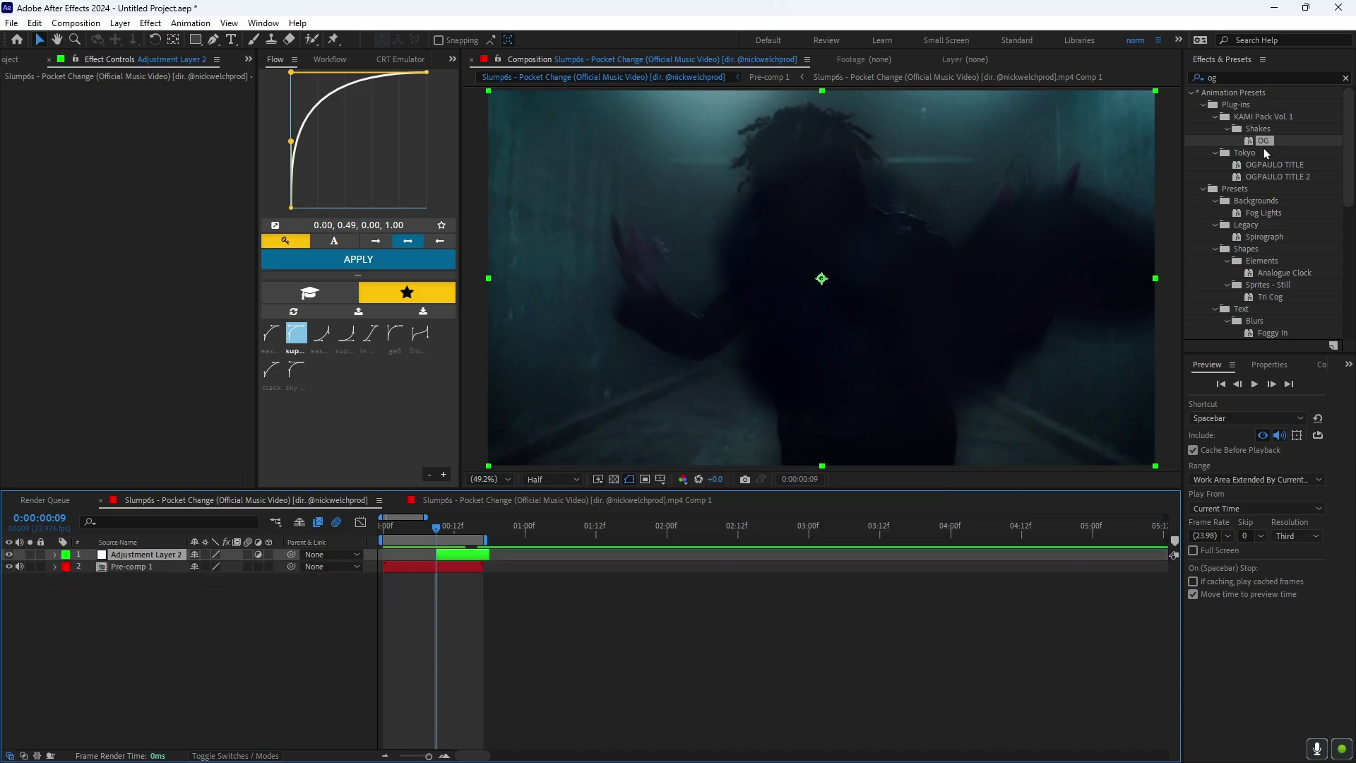
left_click_drag(1264, 146, 460, 554)
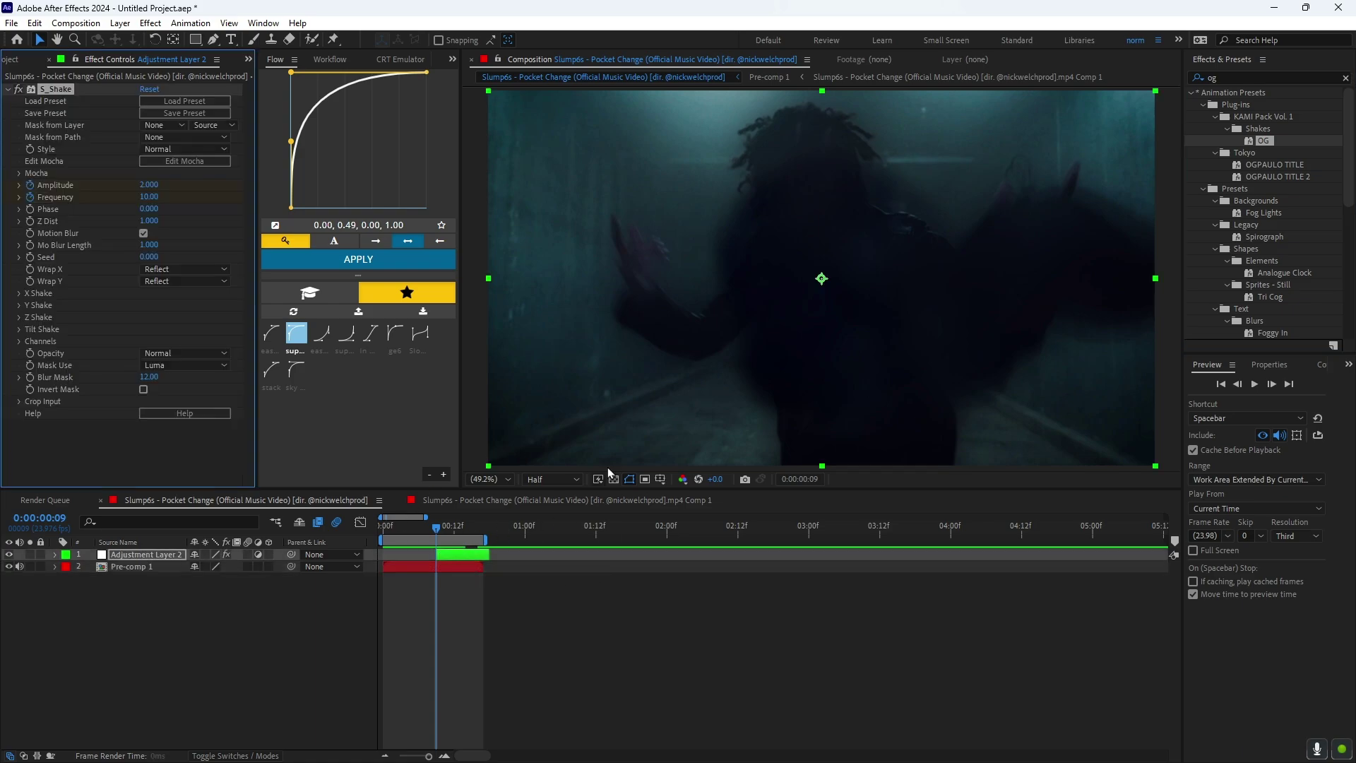
key("space")
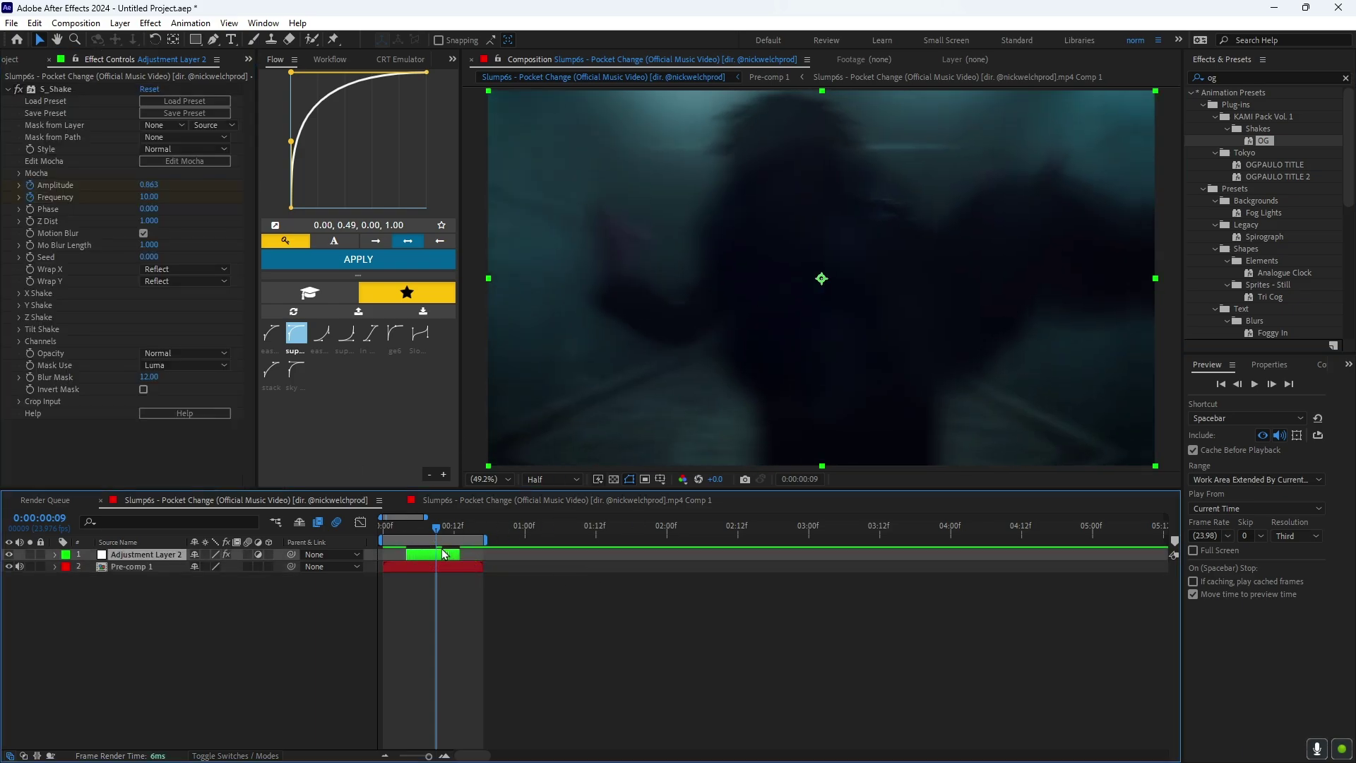